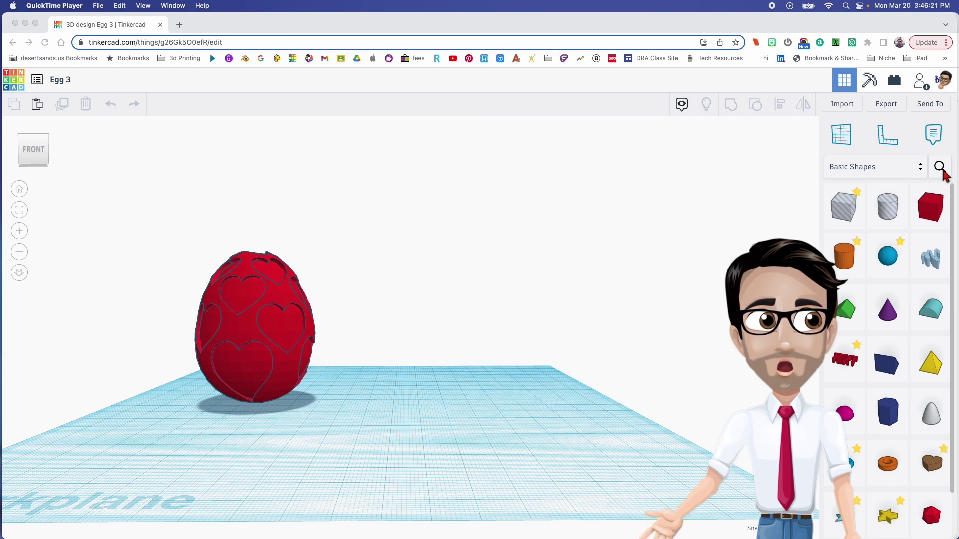
Step: Search the shape library for "egg" and place the white community egg on the workplane beside the red egg
click(943, 171)
click(943, 171)
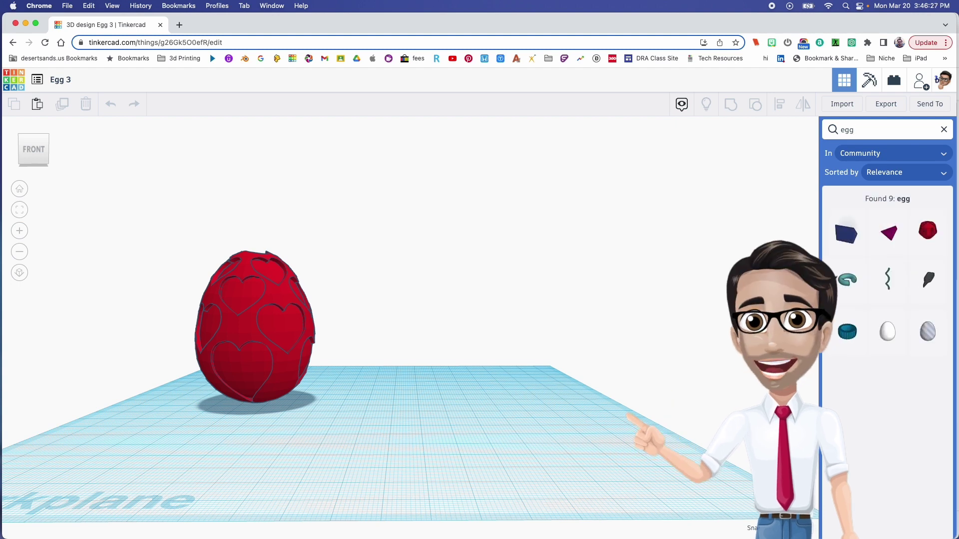
drag(899, 342, 468, 420)
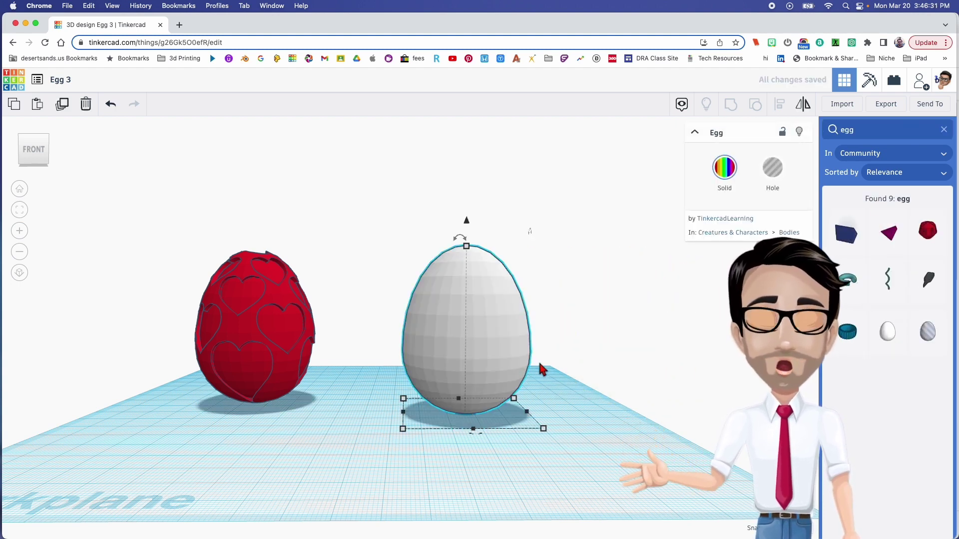
Step: Move the white egg closer to the red heart-covered egg and deselect it
scroll(564, 385, up, 4)
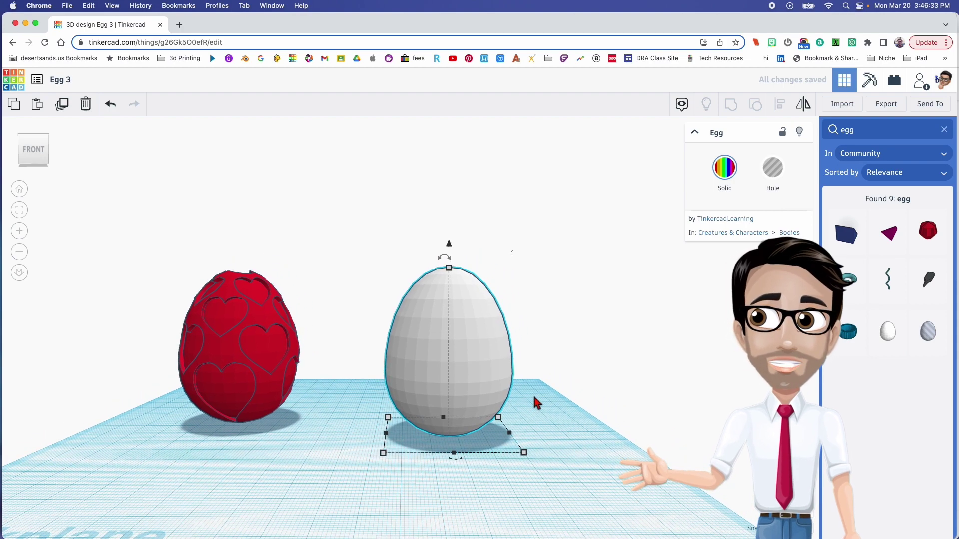
scroll(534, 398, up, 2)
middle_drag(538, 394, 541, 385)
click(602, 416)
drag(477, 391, 393, 355)
right_drag(445, 408, 463, 427)
middle_drag(463, 427, 490, 394)
right_drag(475, 407, 508, 405)
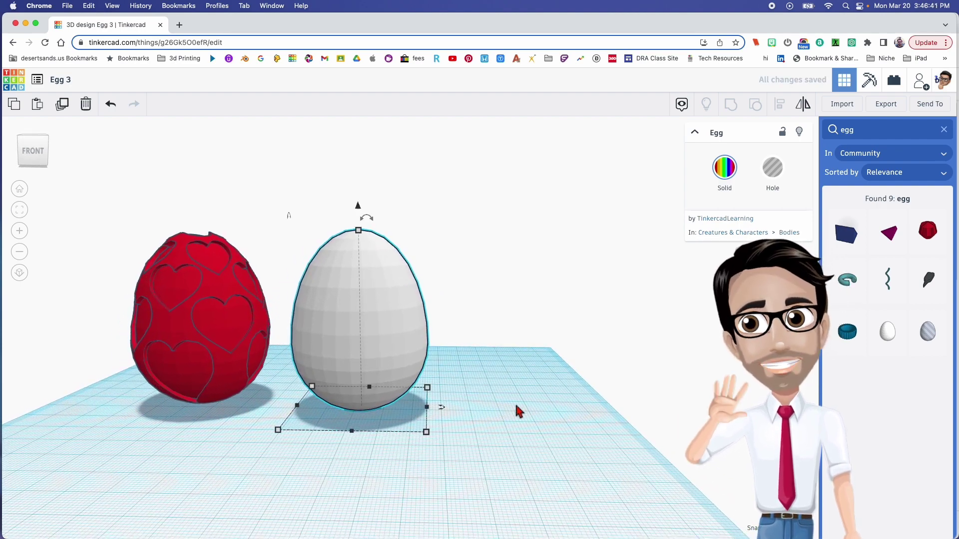
click(560, 419)
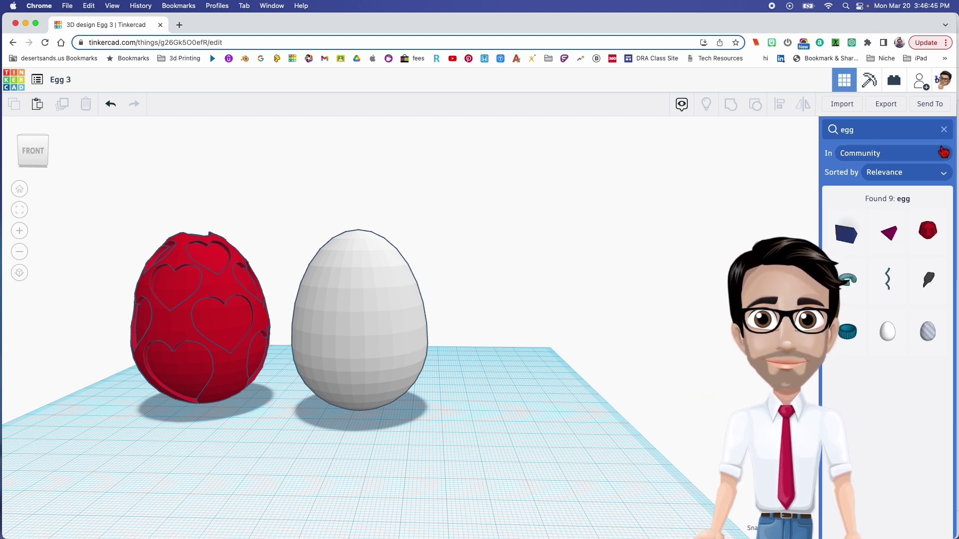
Step: Add a Heart from Basic Shapes in front of the white egg and colour it red
click(943, 130)
drag(923, 455, 484, 430)
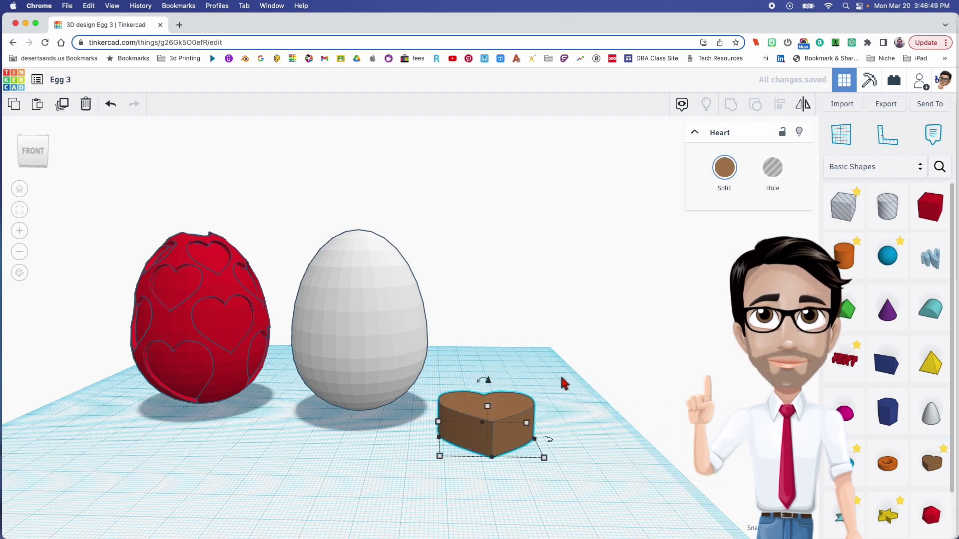
click(727, 172)
click(713, 258)
right_drag(614, 316, 540, 375)
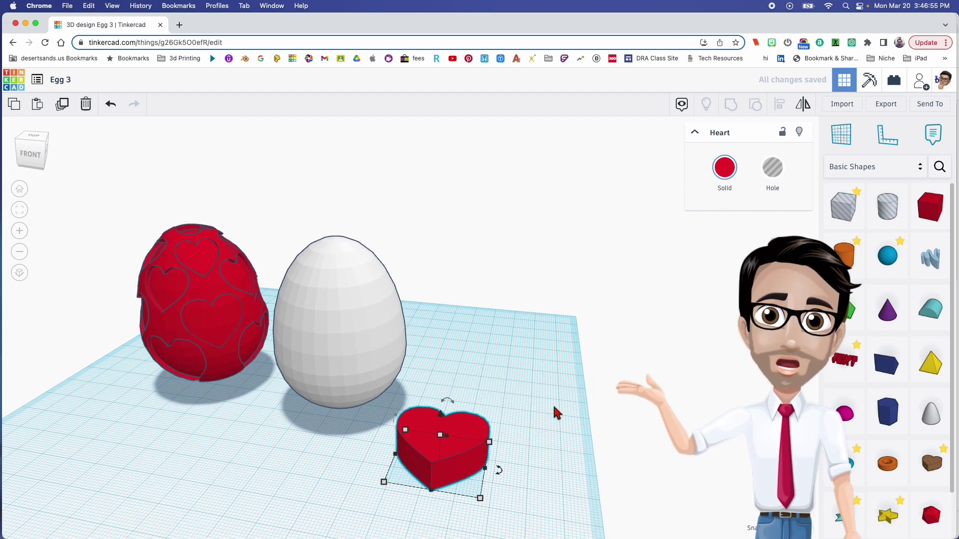
middle_drag(473, 435, 486, 360)
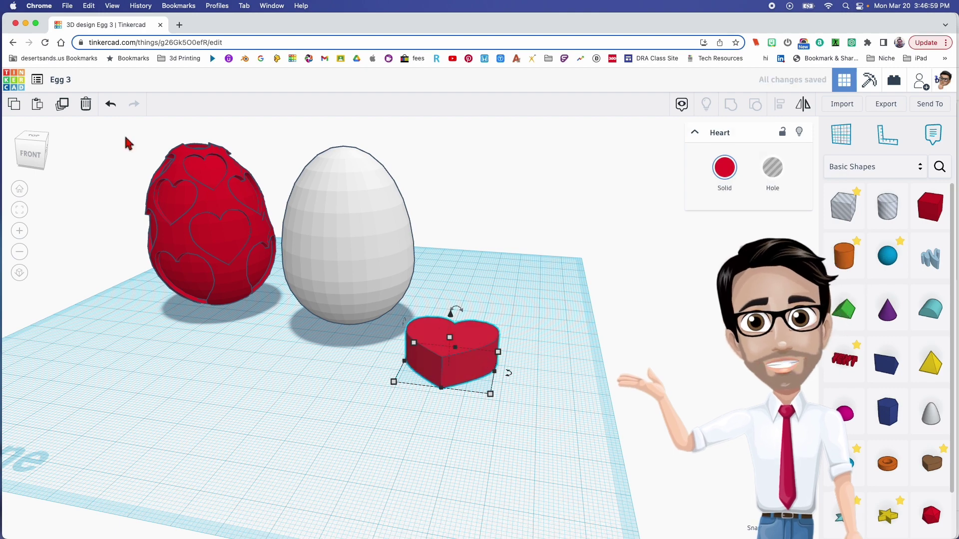
Step: Duplicate the red heart as a hole, shrink the copy inside the original and adjust its height to cut through it
click(450, 339)
drag(451, 342, 450, 346)
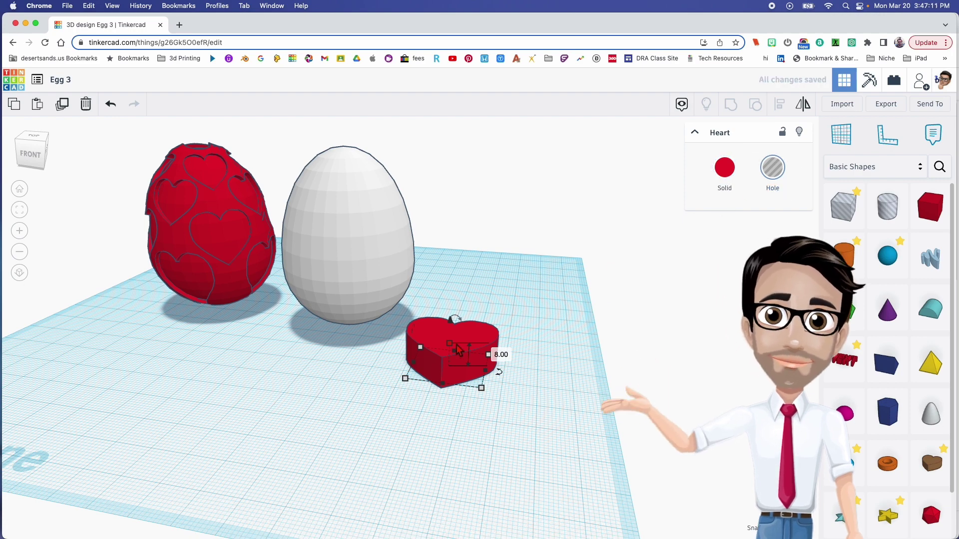
drag(451, 344, 451, 337)
Step: Group the red heart with the smaller heart hole to form a hollow heart outline
right_drag(443, 343, 468, 370)
drag(473, 360, 519, 427)
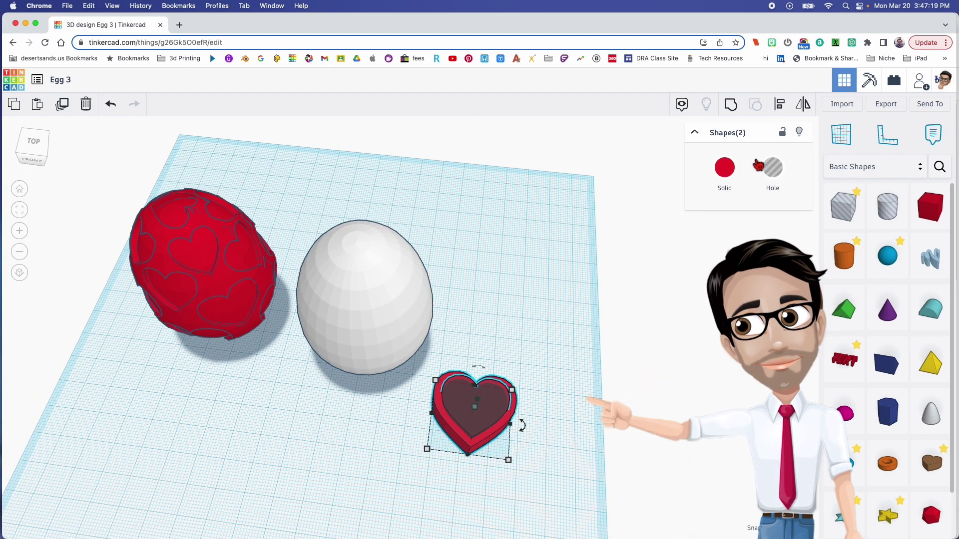
click(737, 112)
Step: Set the hollow heart's height to 25 mm
right_drag(524, 353, 487, 332)
click(497, 316)
key(Return)
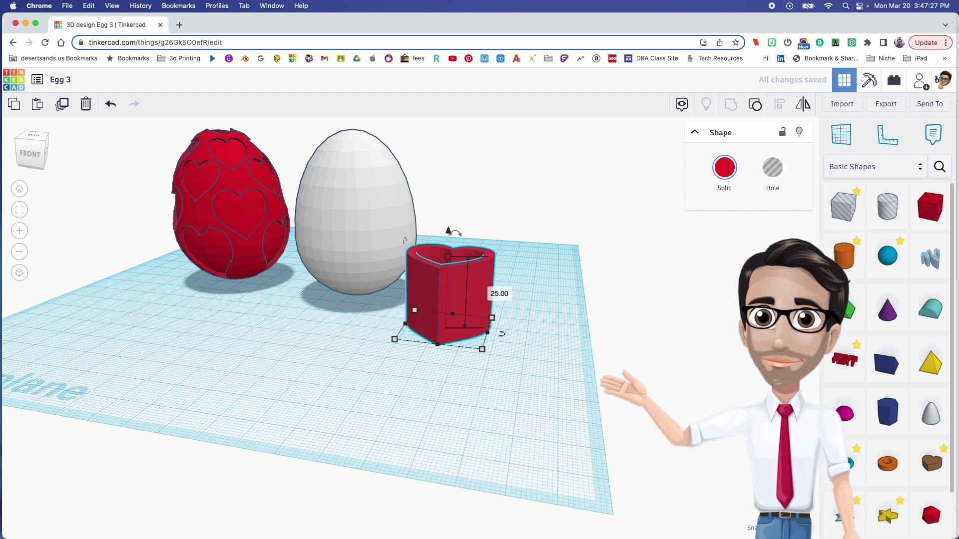
Step: Rotate the hollow heart upright so that it stands on its point with the opening facing forward
right_drag(520, 278, 369, 293)
drag(301, 265, 320, 316)
right_drag(319, 316, 333, 298)
Step: Drop the upright hollow heart onto the workplane and tilt it slightly to suit the egg's lower curve
scroll(399, 296, up, 3)
right_drag(393, 285, 506, 281)
scroll(435, 357, up, 10)
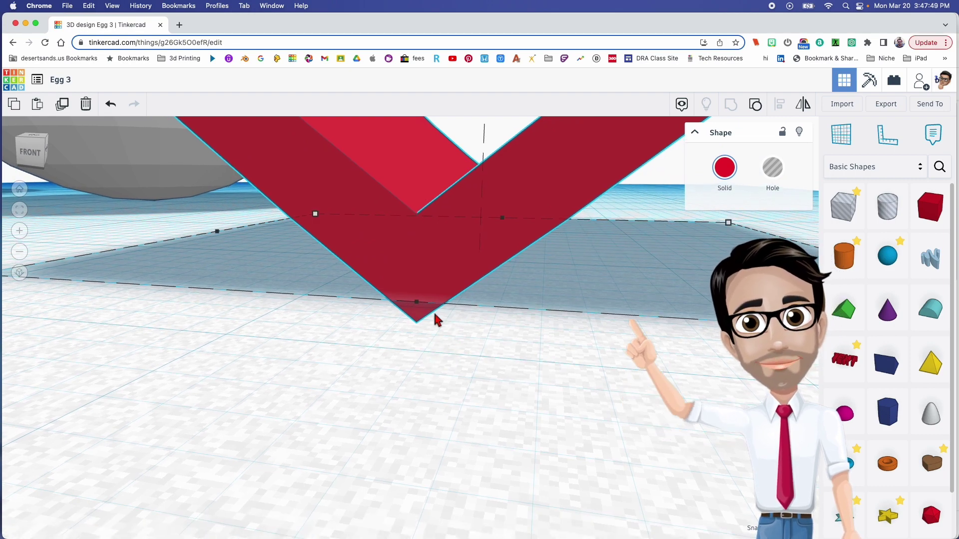
key(d)
scroll(435, 314, down, 10)
right_drag(458, 289, 483, 295)
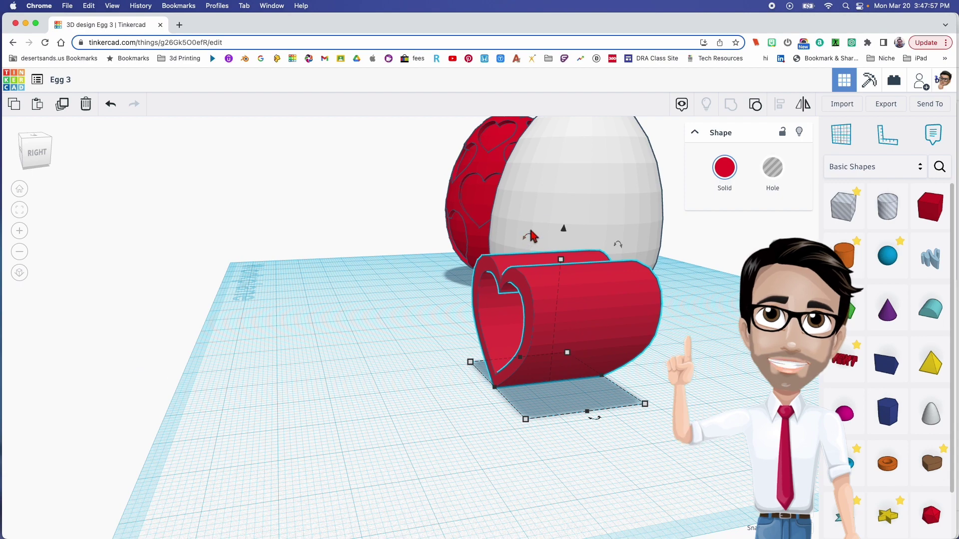
drag(531, 238, 552, 222)
right_drag(552, 222, 317, 156)
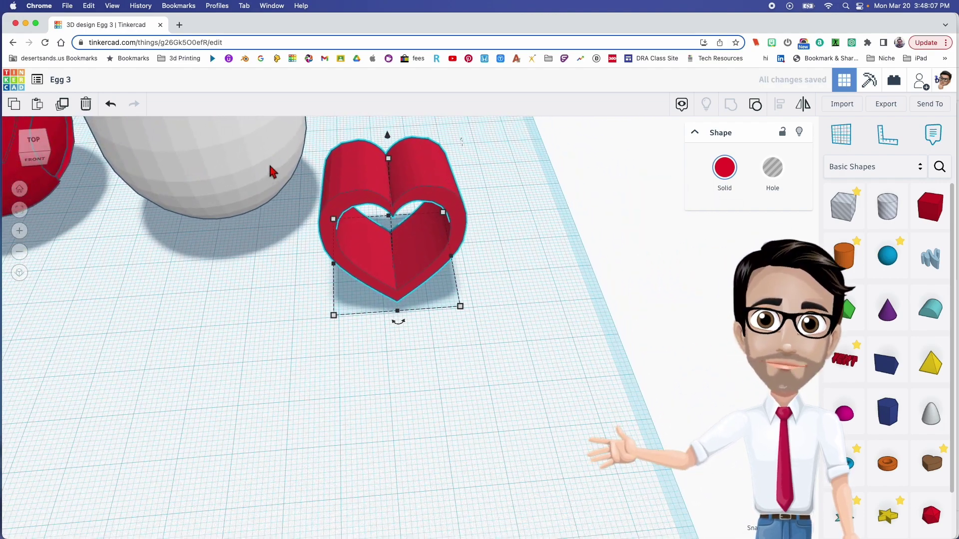
Step: Move the white egg directly behind the hollow heart so that the two shapes overlap
scroll(269, 172, up, 2)
middle_drag(337, 177, 337, 204)
drag(218, 196, 456, 227)
mouse_move(497, 236)
right_down()
mouse_move(492, 224)
mouse_move(492, 256)
mouse_move(490, 236)
right_up()
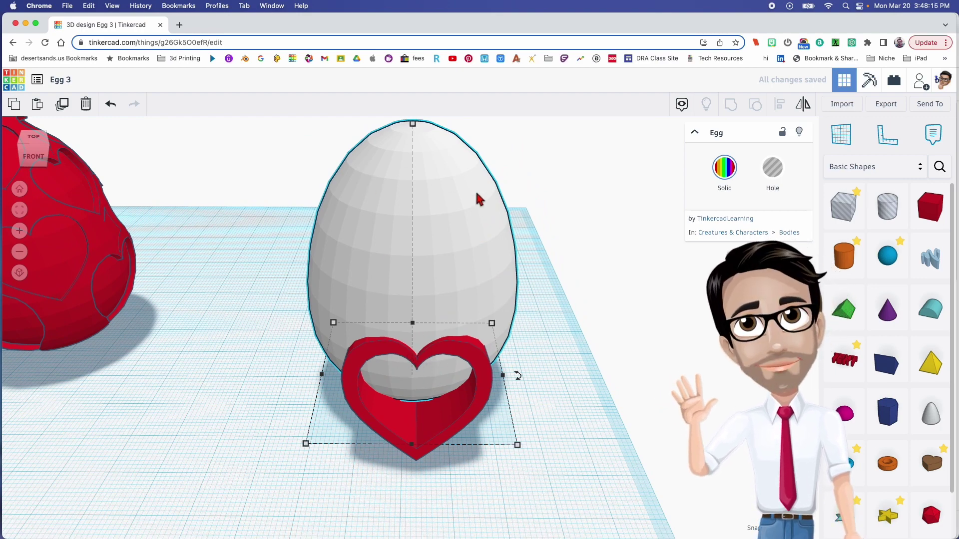
Step: Align the hollow heart and the white egg on their left-to-right centre line
click(291, 349)
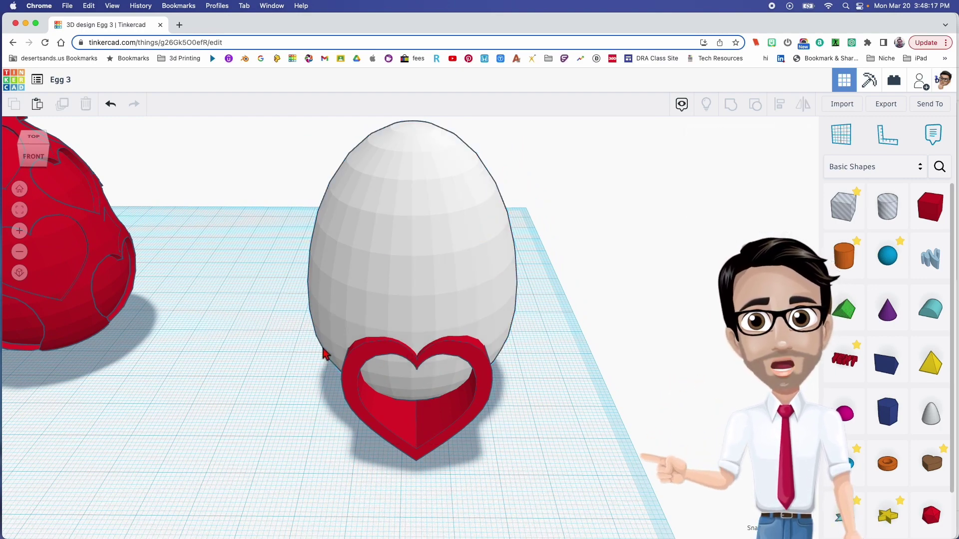
drag(270, 295, 447, 403)
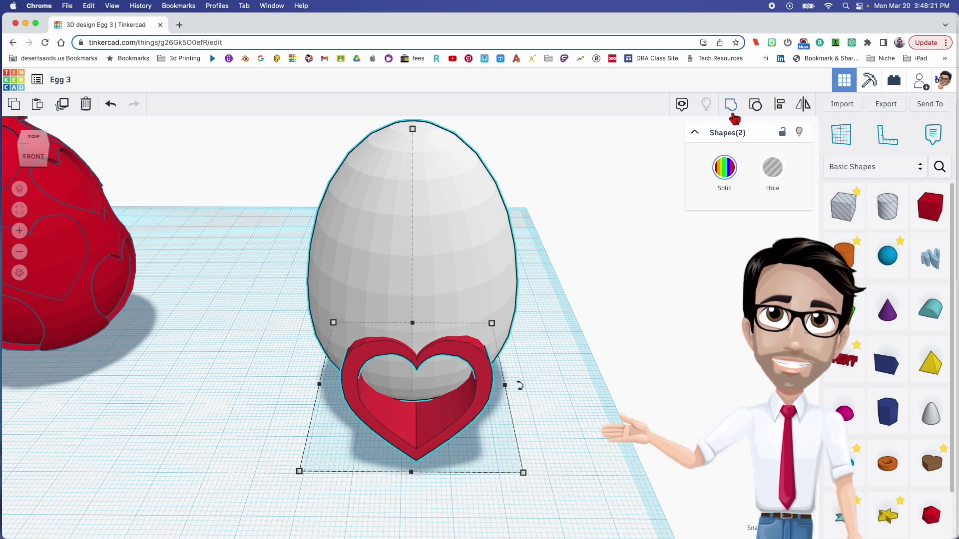
click(784, 115)
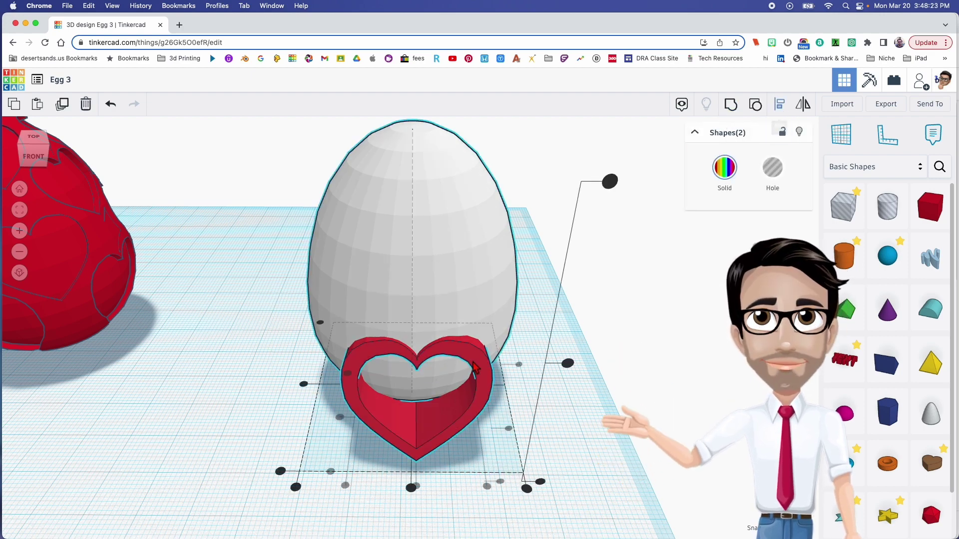
click(411, 489)
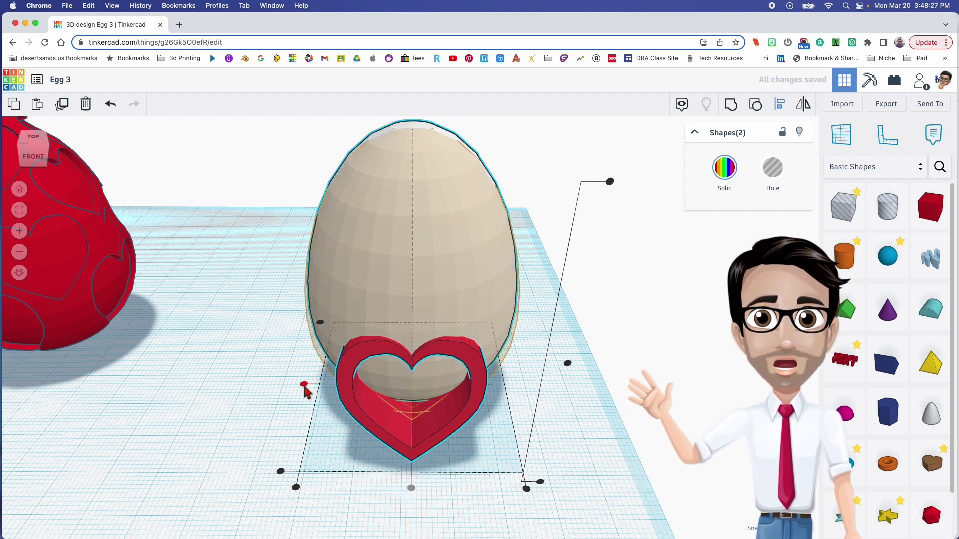
click(256, 320)
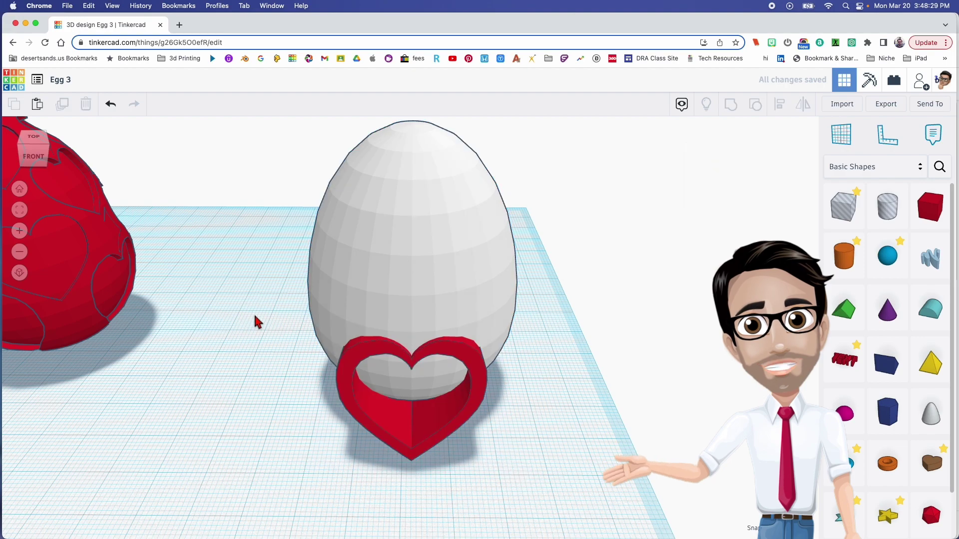
Step: Make the white egg transparent so the heart inside it can be seen
right_drag(281, 331, 419, 298)
click(417, 301)
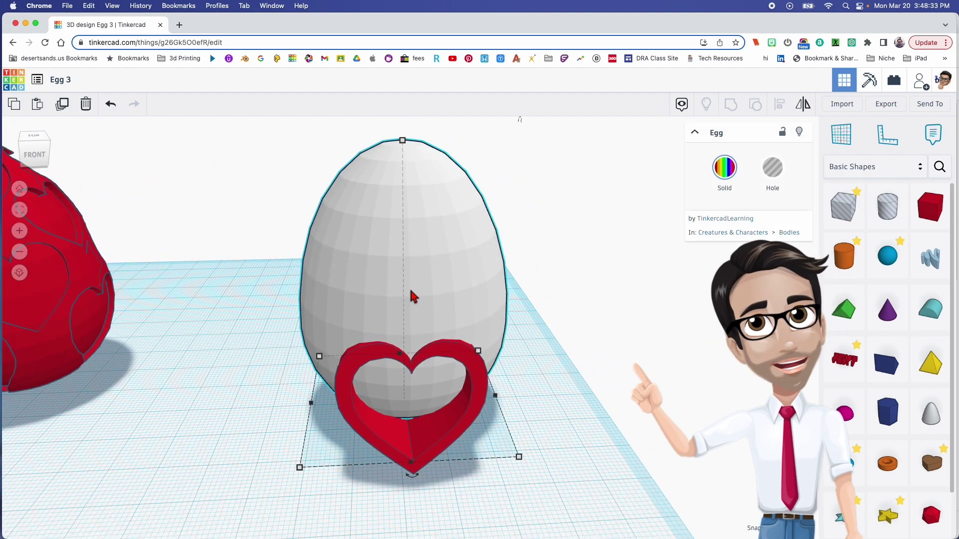
key(h)
Step: Duplicate the hollow heart and mirror the copy front to back
right_drag(418, 314, 469, 369)
click(421, 367)
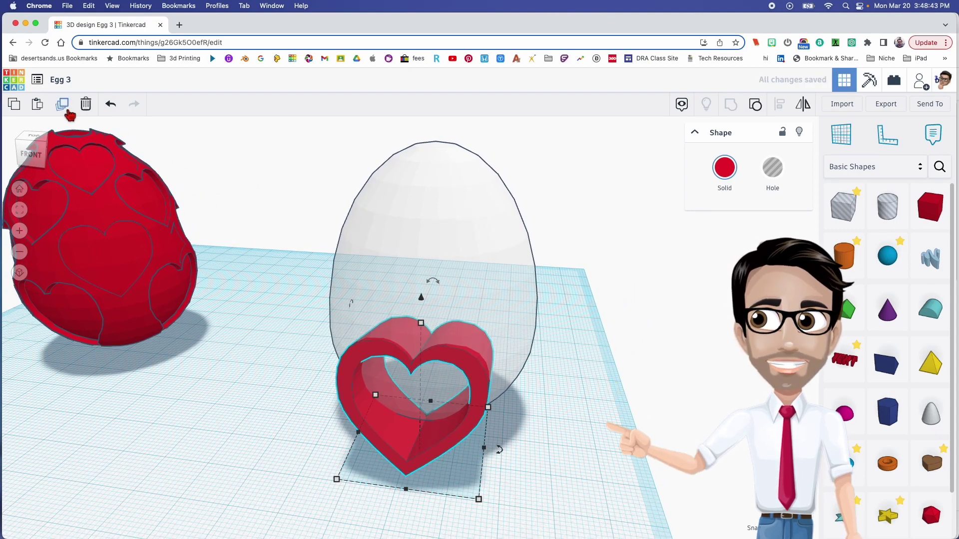
right_drag(430, 252, 357, 247)
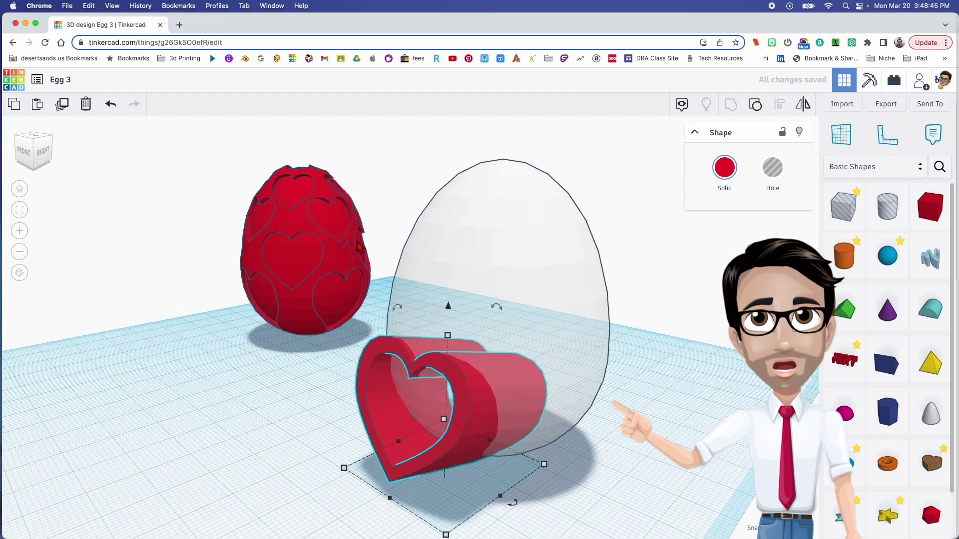
right_drag(719, 220, 667, 215)
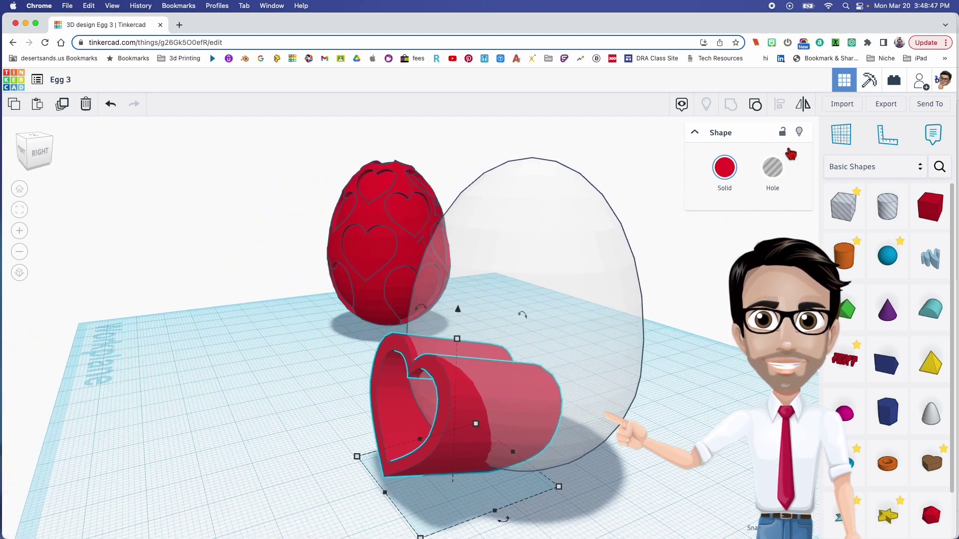
right_drag(619, 326, 378, 423)
click(432, 424)
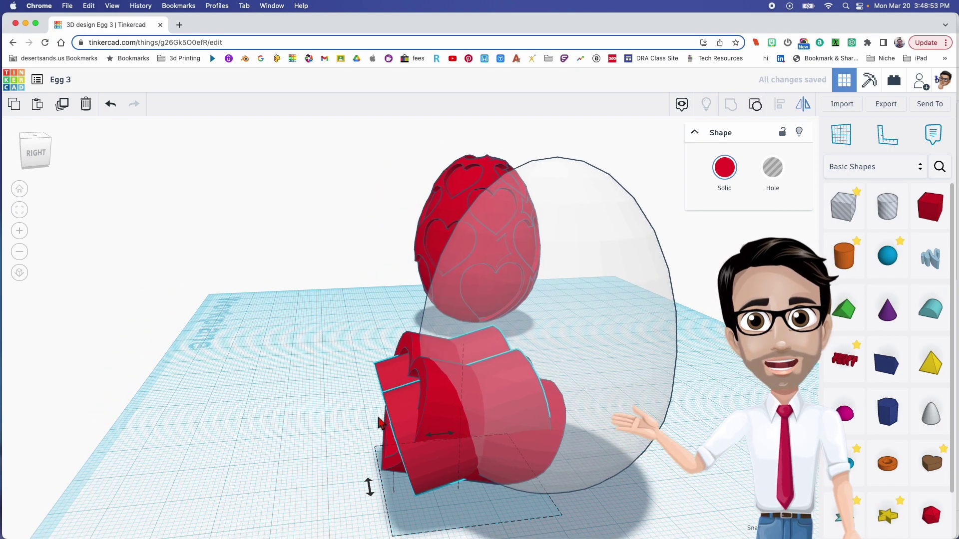
Step: Move the mirrored heart through the egg to the side opposite the original heart
key(shift+Right)
key(shift+Right)
key(shift+Right)
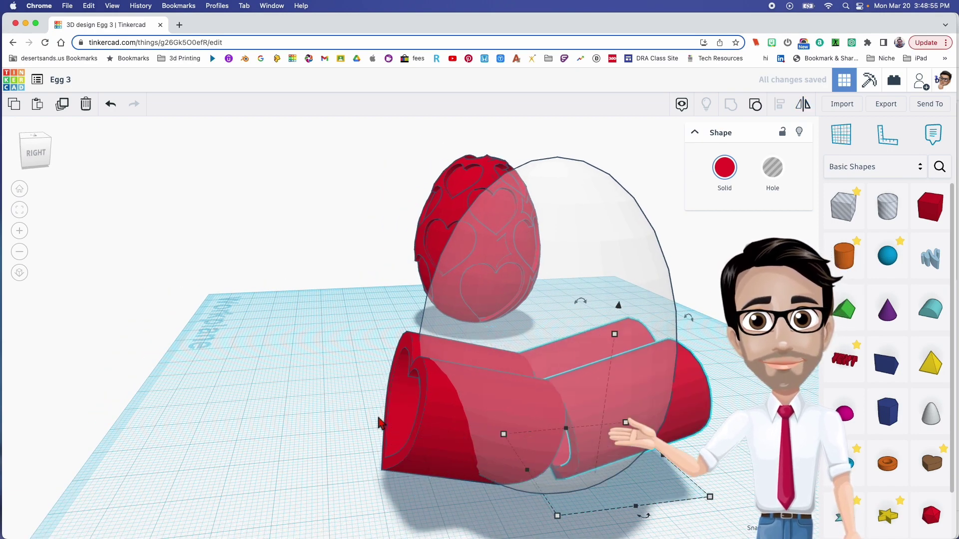
right_drag(378, 423, 475, 386)
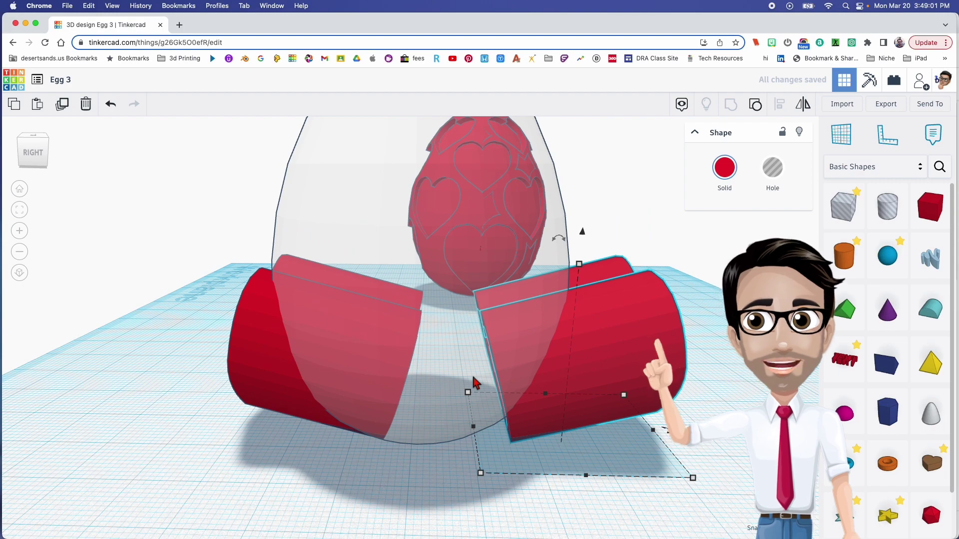
key(shift+Left)
Step: Duplicate the two opposing hearts together and rotate the copied pair about a quarter turn around the egg
right_drag(561, 377, 435, 400)
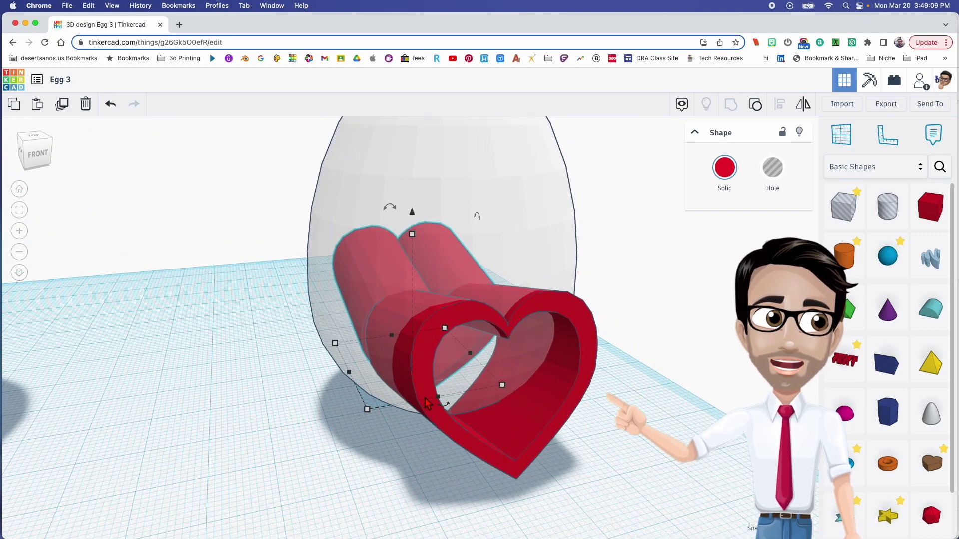
shift+click(425, 398)
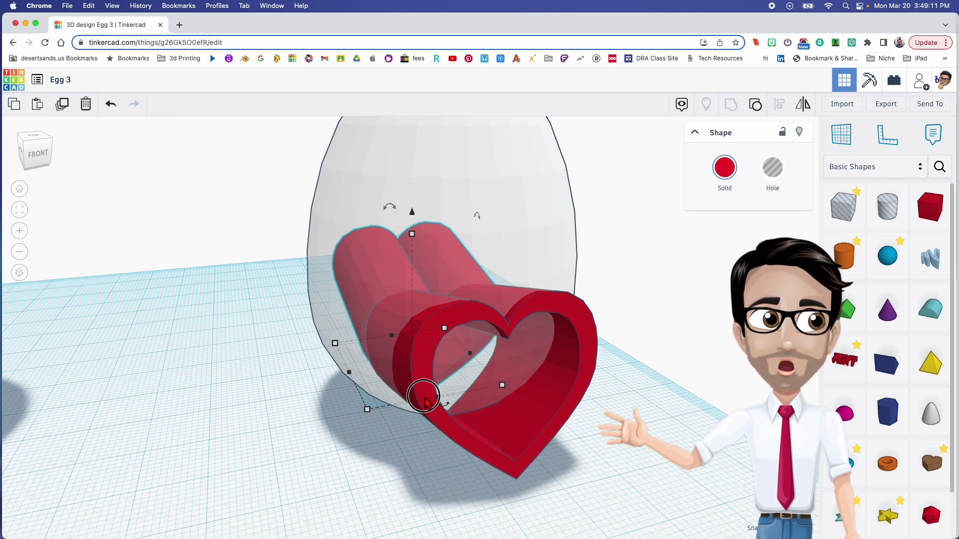
right_drag(426, 400, 493, 403)
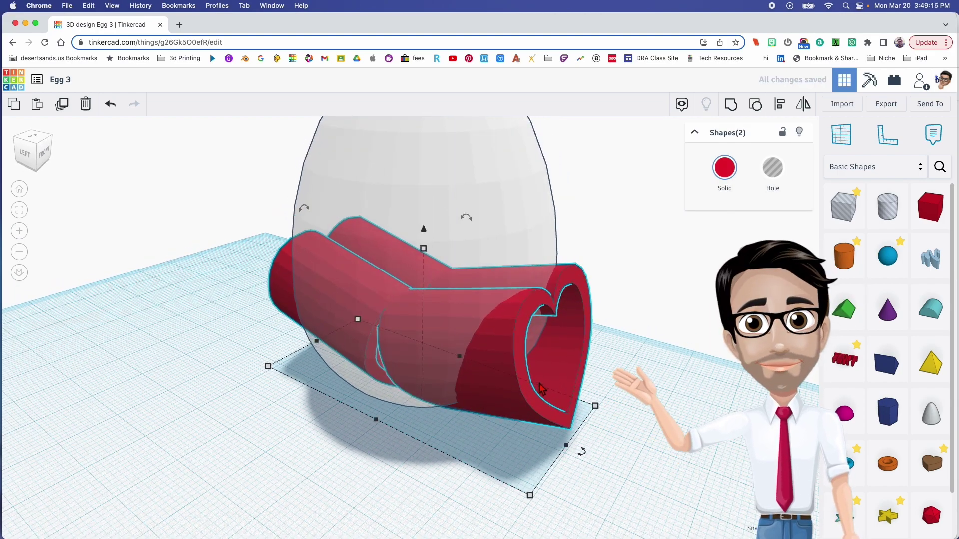
right_drag(475, 392, 527, 514)
drag(503, 514, 259, 432)
right_drag(470, 432, 429, 427)
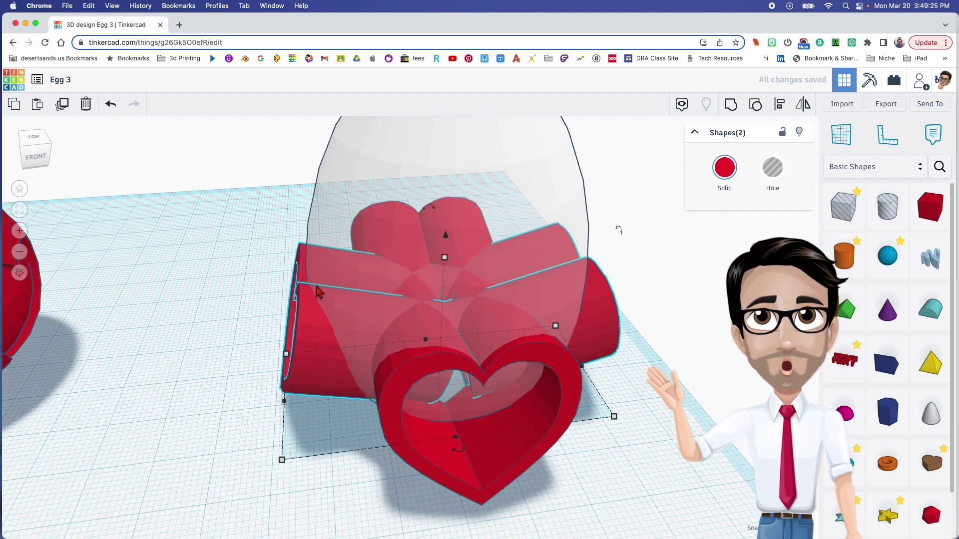
Step: Try to build a second ring by duplicating the selected hollow hearts and raising the copies above the originals
middle_drag(434, 300, 239, 308)
right_drag(318, 320, 393, 395)
scroll(393, 389, down, 3)
right_drag(413, 347, 528, 392)
right_drag(446, 371, 519, 380)
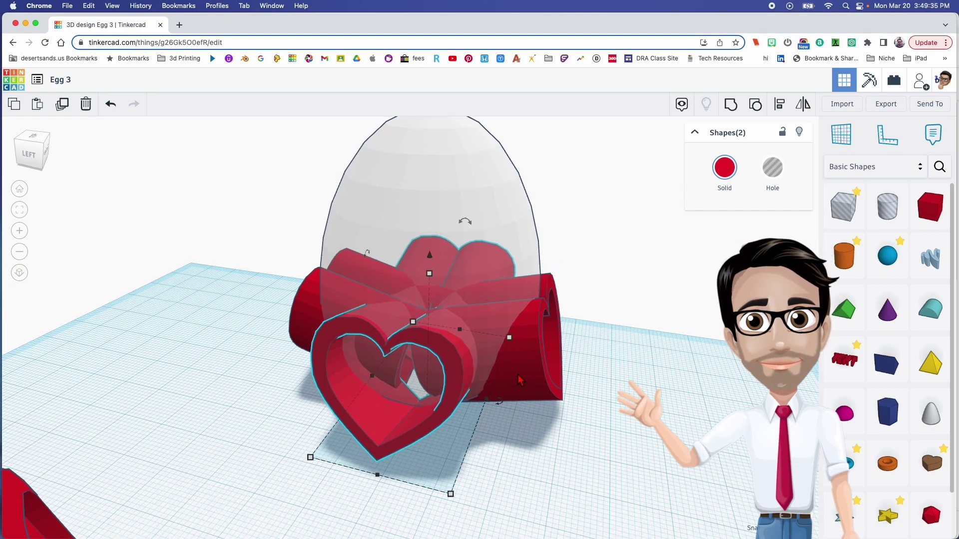
shift+click(530, 373)
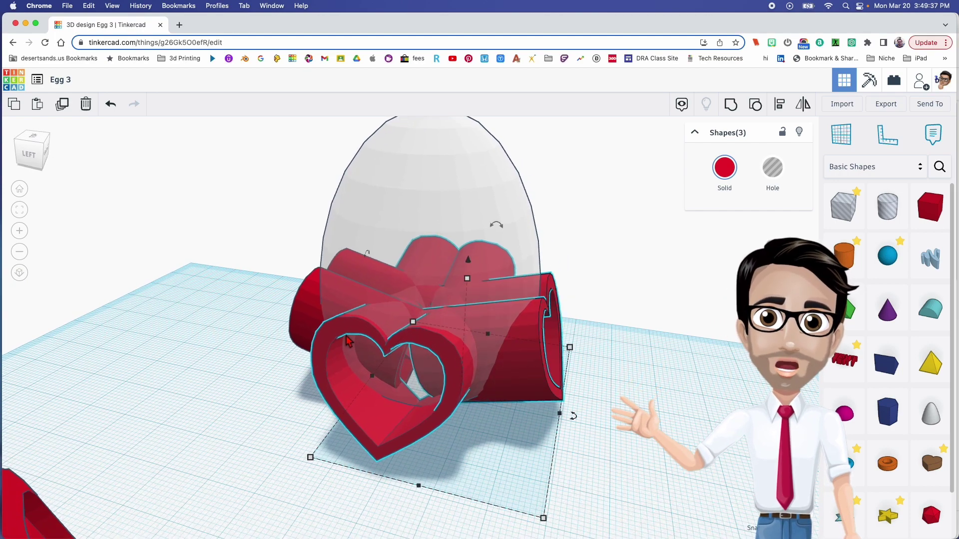
shift+click(303, 325)
right_drag(500, 279, 670, 338)
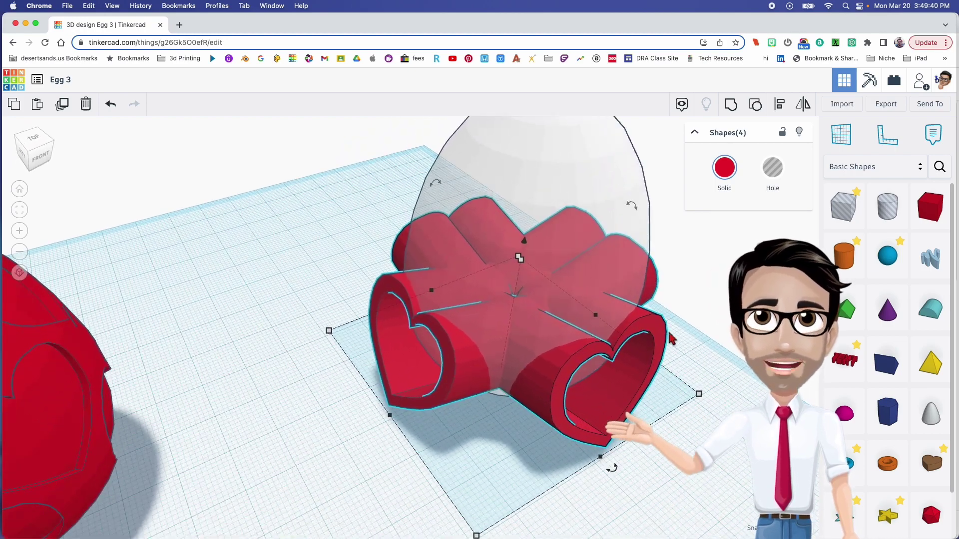
shift+click(649, 286)
right_drag(518, 321, 594, 311)
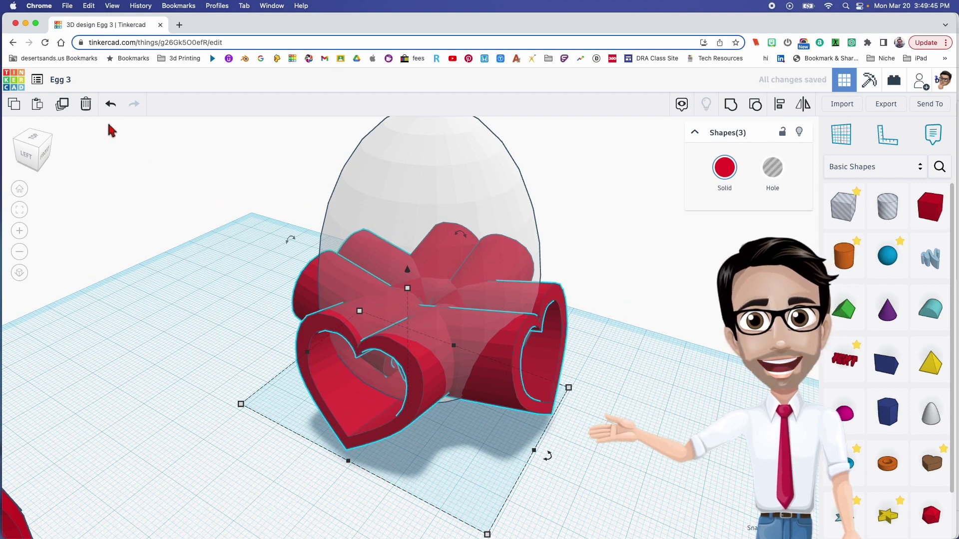
drag(408, 273, 411, 221)
right_drag(615, 424, 530, 400)
middle_drag(633, 421, 547, 387)
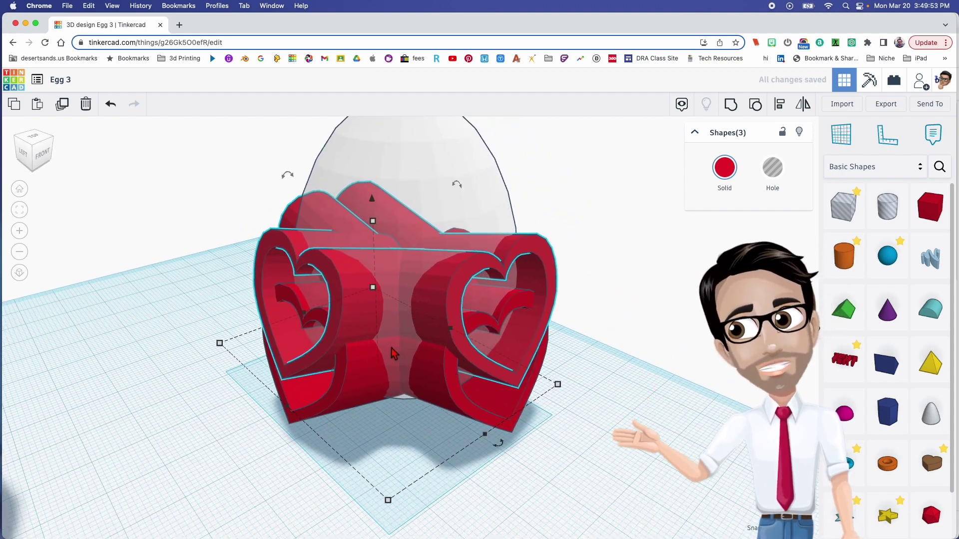
Step: Try turning the raised heart copies about an eighth turn around the egg, and undo the rotation and the lift
drag(501, 446, 609, 383)
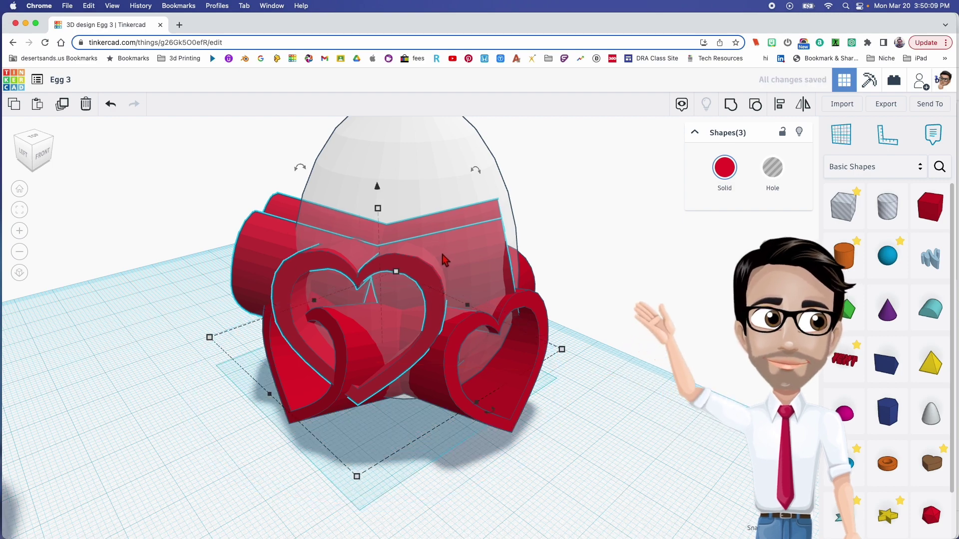
key(super+z)
right_drag(442, 254, 429, 279)
key(d)
Step: Select the four hollow hearts around the egg without the egg and group them into one shape
right_drag(395, 240, 452, 357)
click(560, 435)
right_drag(561, 434, 455, 444)
click(397, 388)
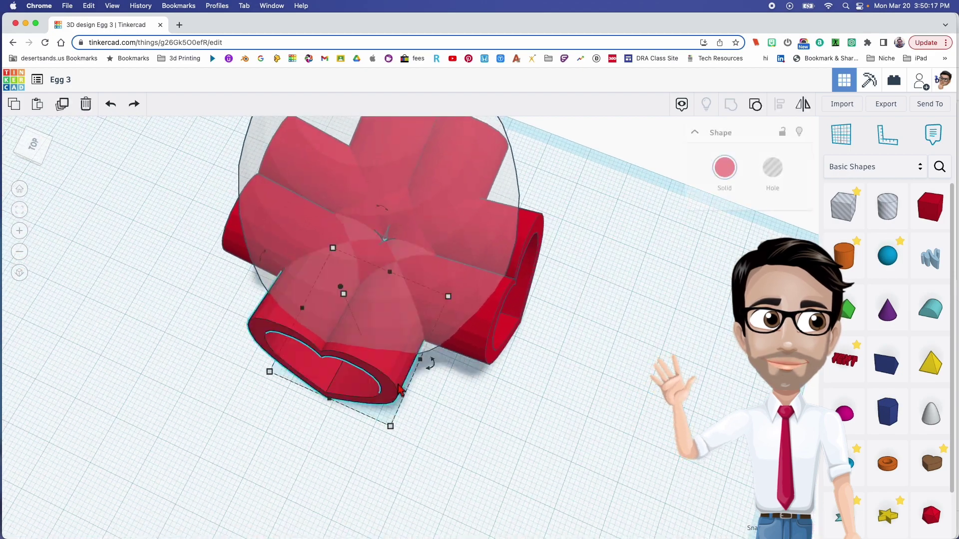
shift+click(487, 346)
right_drag(542, 324, 548, 214)
shift+click(490, 246)
right_drag(489, 246, 400, 309)
shift+click(277, 385)
mouse_move(396, 353)
right_down()
mouse_move(389, 316)
mouse_move(374, 332)
mouse_move(384, 363)
right_up()
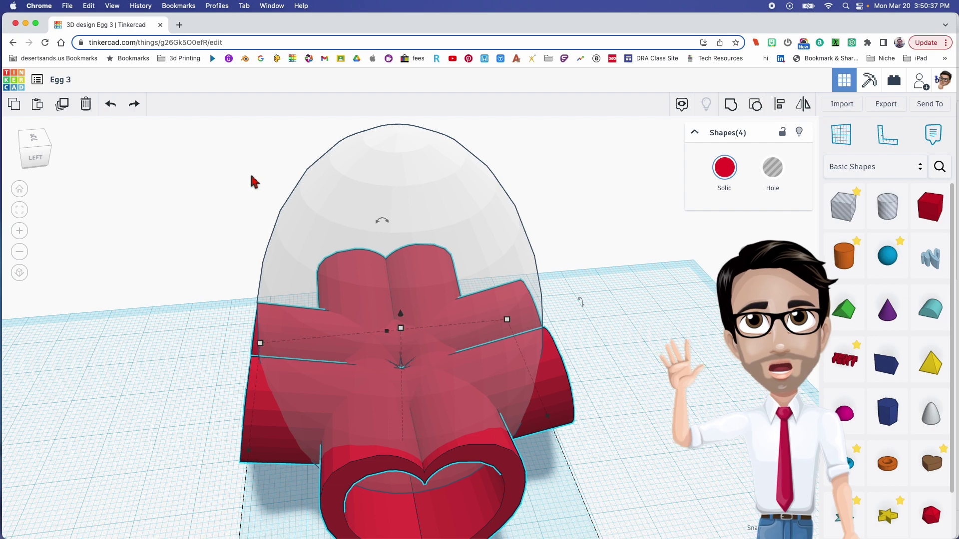
key(super+g)
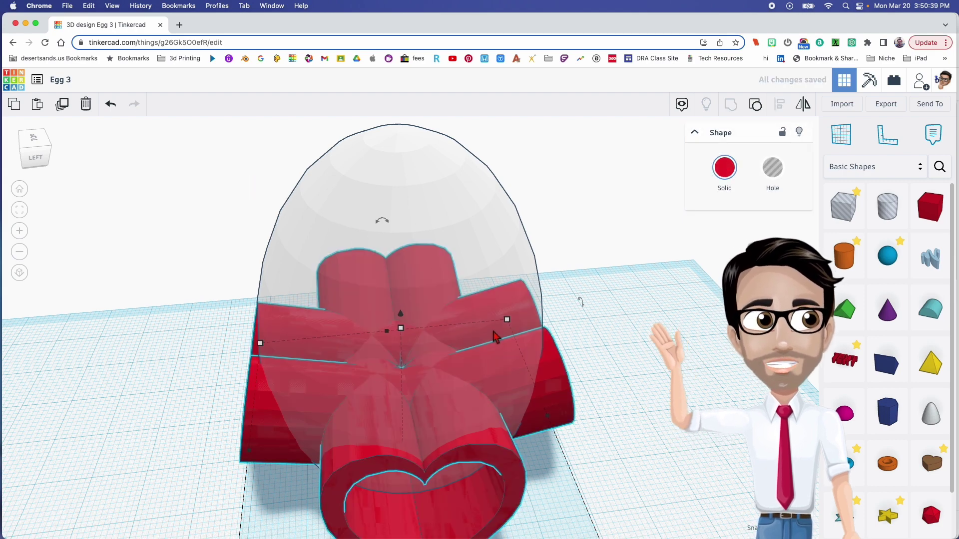
Step: Undo the last change, select the egg with all heart shapes and center-align them in both horizontal directions
middle_drag(482, 342, 442, 286)
right_drag(444, 291, 422, 310)
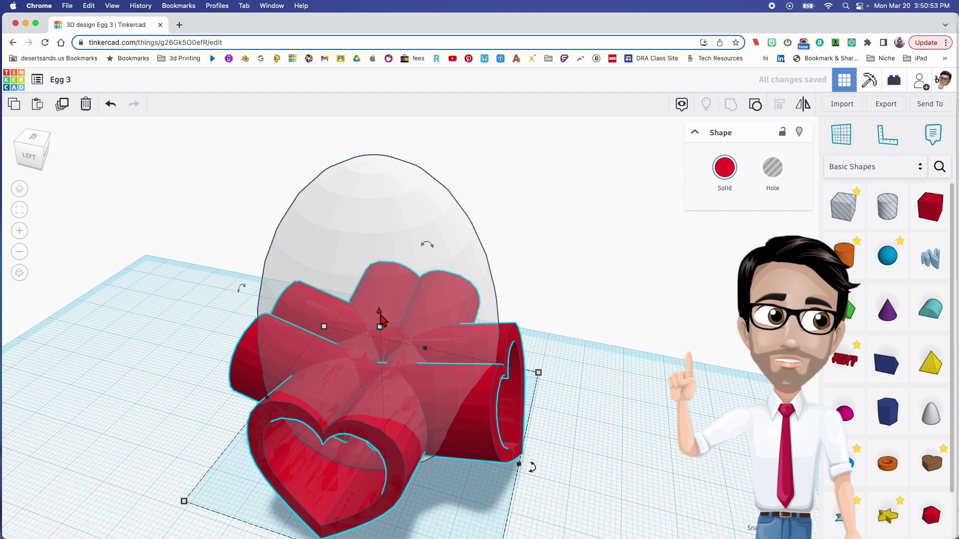
key(super+z)
right_drag(351, 322, 190, 310)
drag(166, 300, 489, 419)
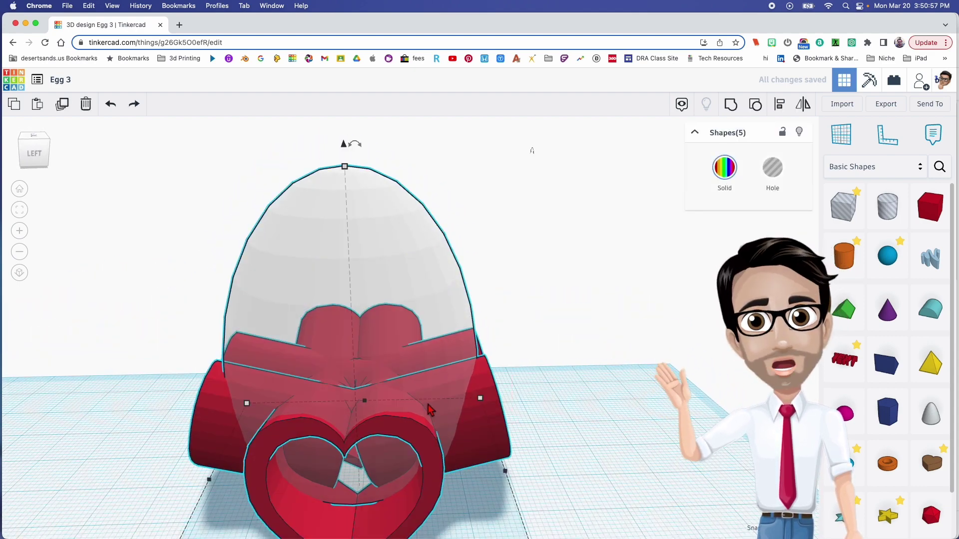
middle_drag(428, 404, 449, 315)
scroll(440, 403, down, 1)
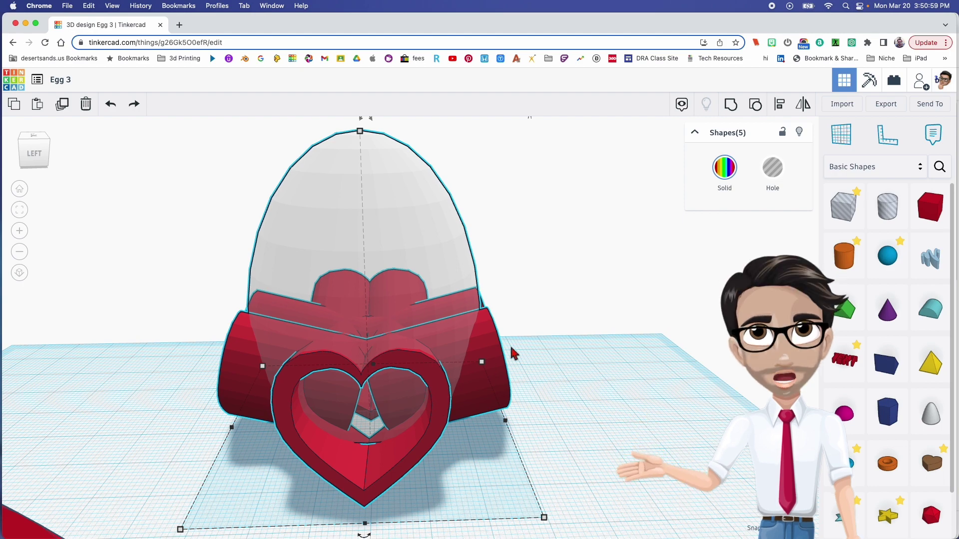
key(l)
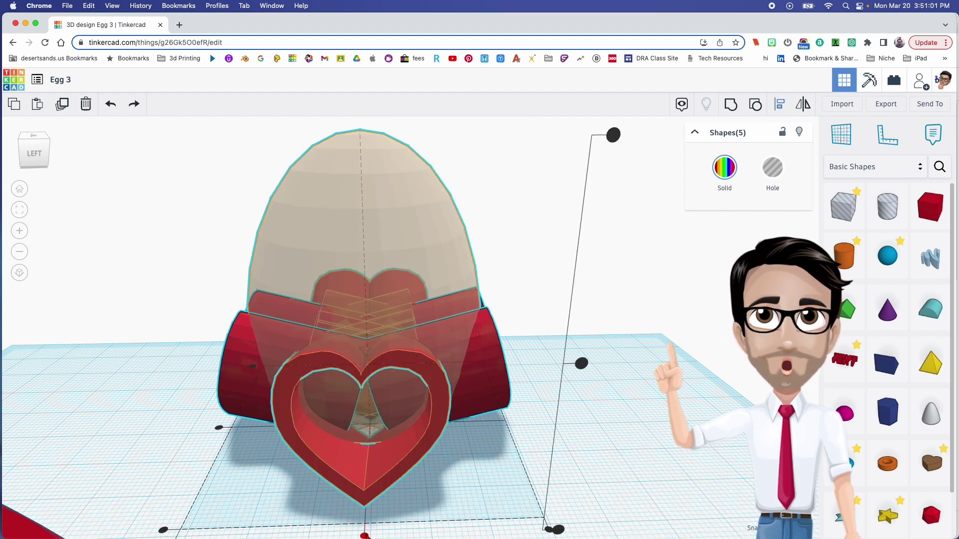
click(364, 535)
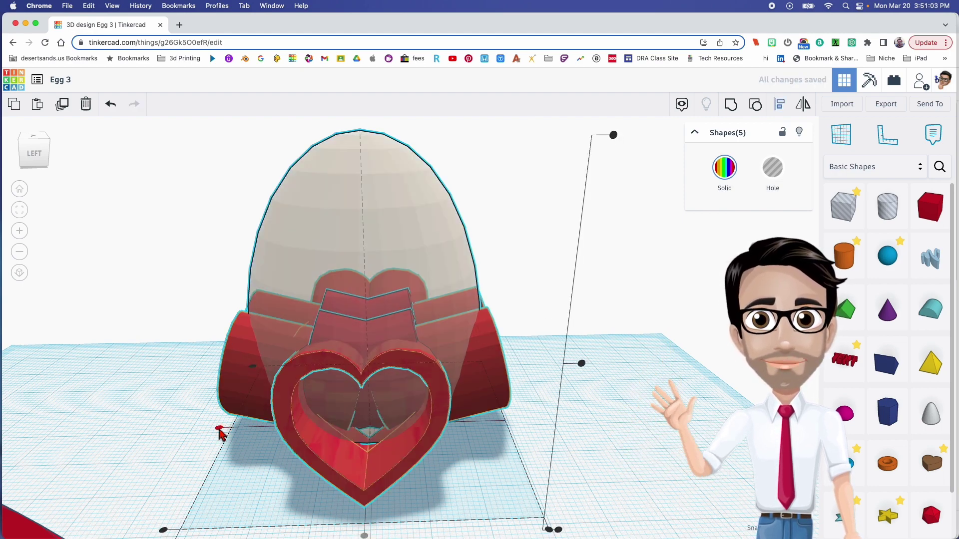
click(219, 429)
click(215, 442)
Step: Move the grouped heart ring off the egg and delete the three stray hearts left inside the egg, keeping the egg
mouse_move(454, 406)
right_down()
mouse_move(443, 430)
mouse_move(467, 377)
mouse_move(563, 388)
mouse_move(477, 412)
mouse_move(469, 404)
right_up()
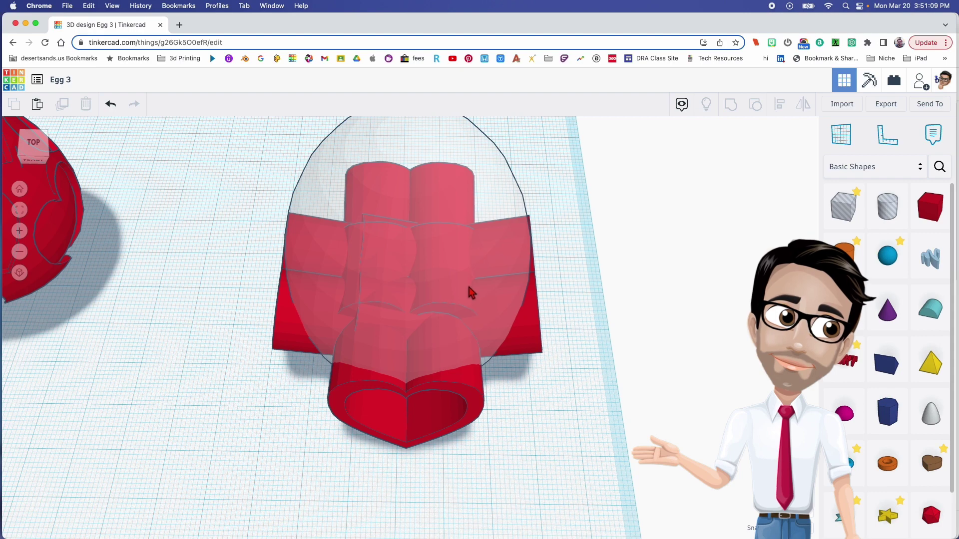
drag(498, 365, 725, 285)
click(390, 326)
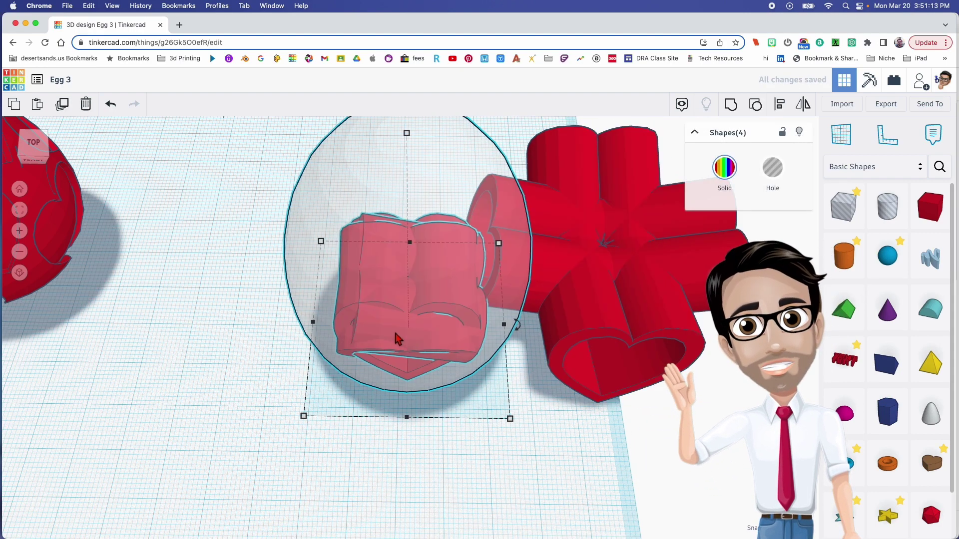
click(313, 283)
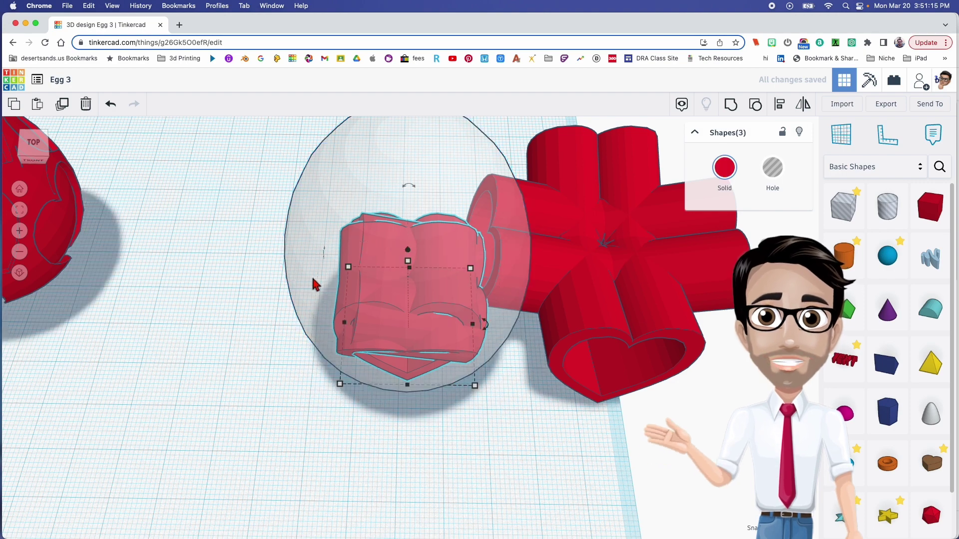
Step: Move the heart ring back over the egg and center-align the two in both horizontal directions
drag(610, 272, 471, 299)
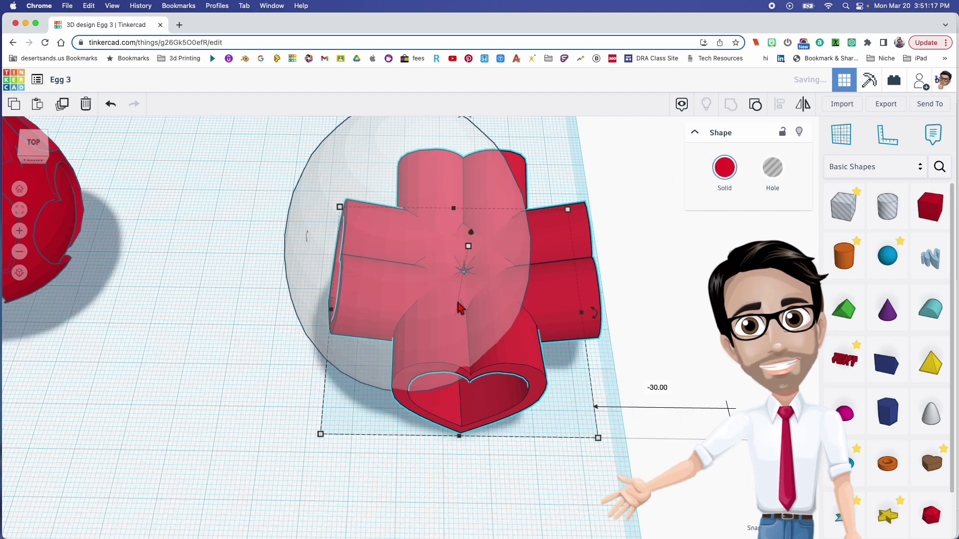
drag(250, 216, 506, 349)
key(l)
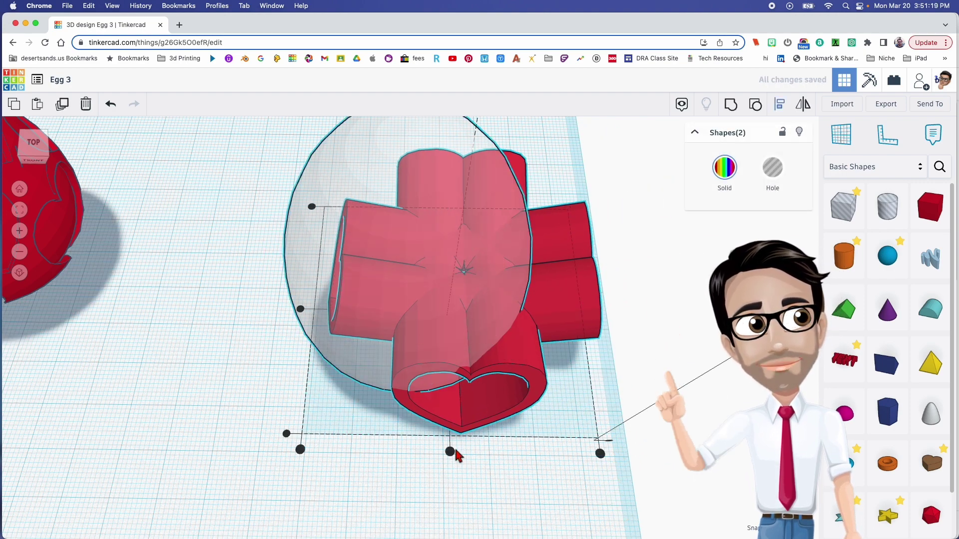
click(448, 450)
click(310, 310)
mouse_move(441, 351)
right_down()
mouse_move(451, 334)
mouse_move(439, 332)
right_up()
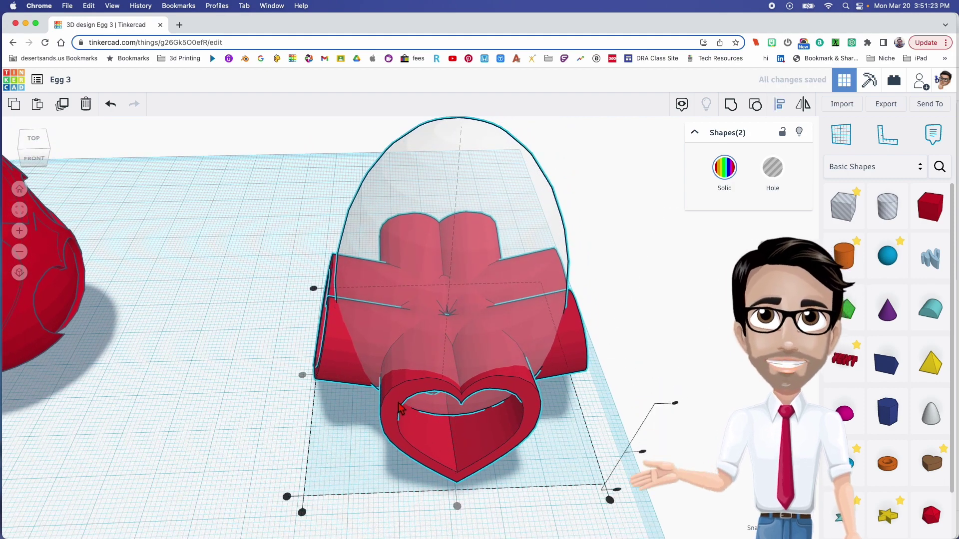
click(298, 413)
Step: Duplicate the grouped heart ring and raise the copy about 6 mm above the original
click(396, 418)
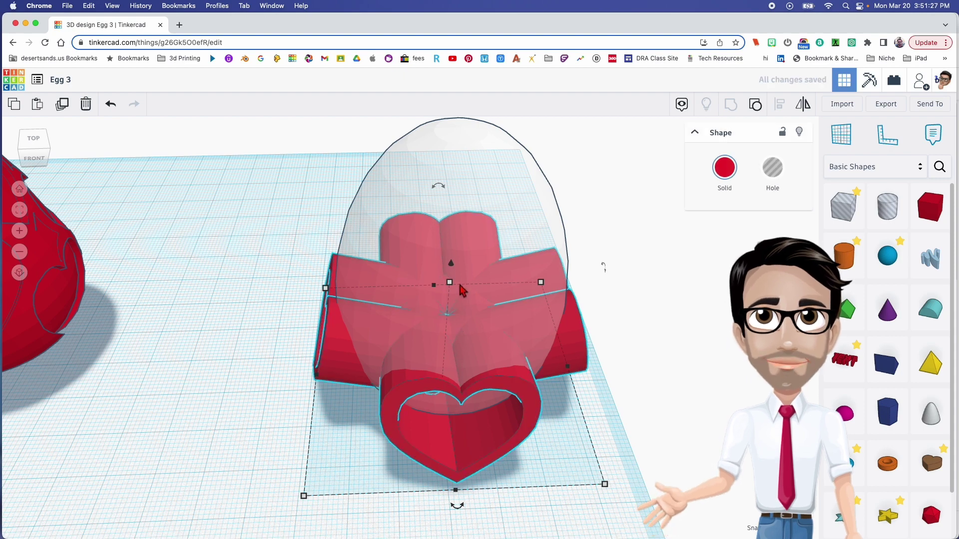
drag(453, 267, 453, 231)
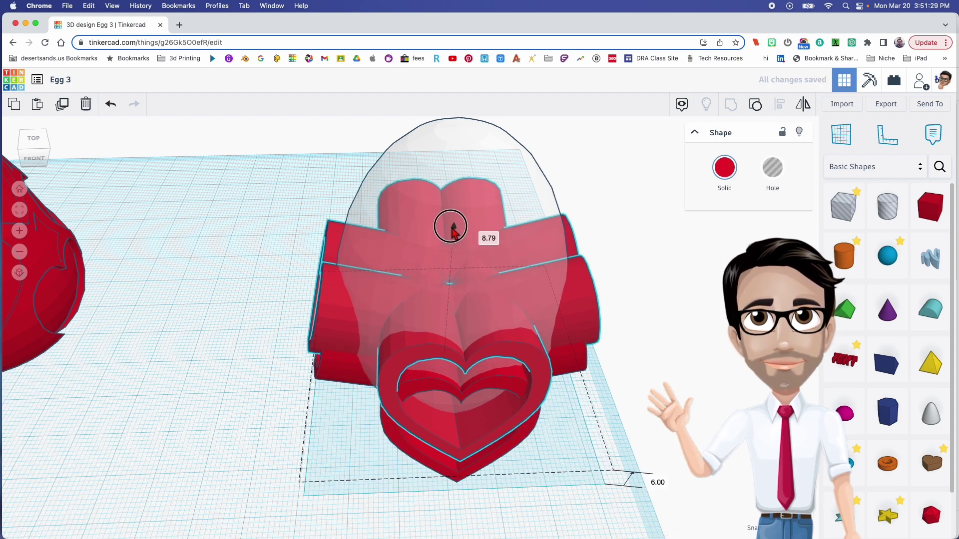
right_drag(456, 274, 473, 261)
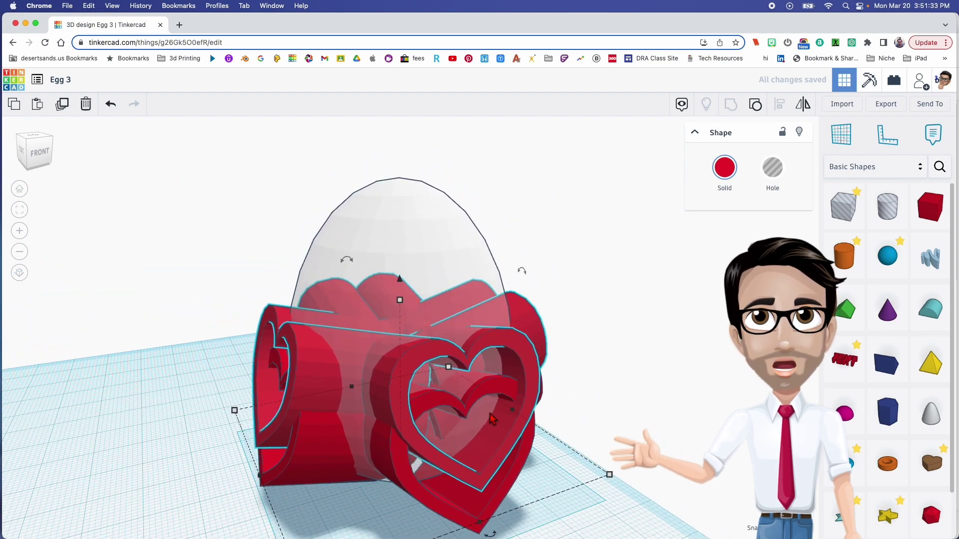
Step: Rotate the raised heart ring about an eighth turn around the egg so its hearts sit between the lower ones
middle_drag(479, 470, 468, 407)
drag(480, 464, 650, 433)
right_drag(410, 444, 436, 451)
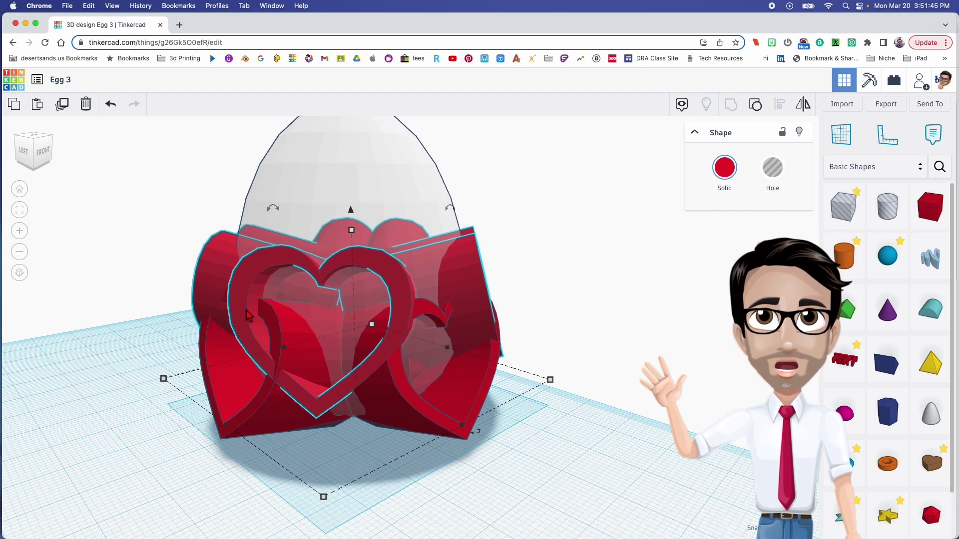
drag(475, 430, 567, 455)
right_drag(455, 457, 481, 457)
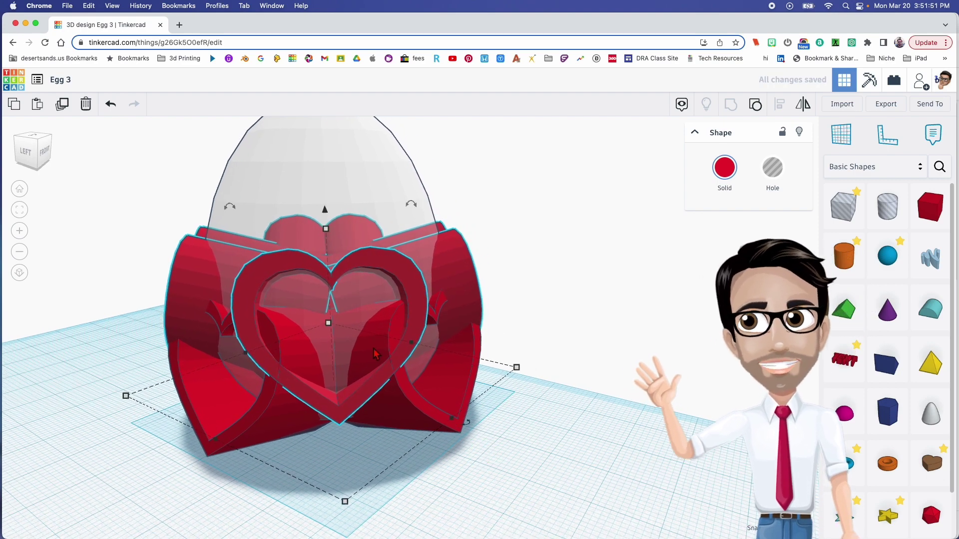
Step: Raise the rotated heart ring slightly higher above the lower ring and clear the selection
drag(327, 208, 328, 184)
click(346, 286)
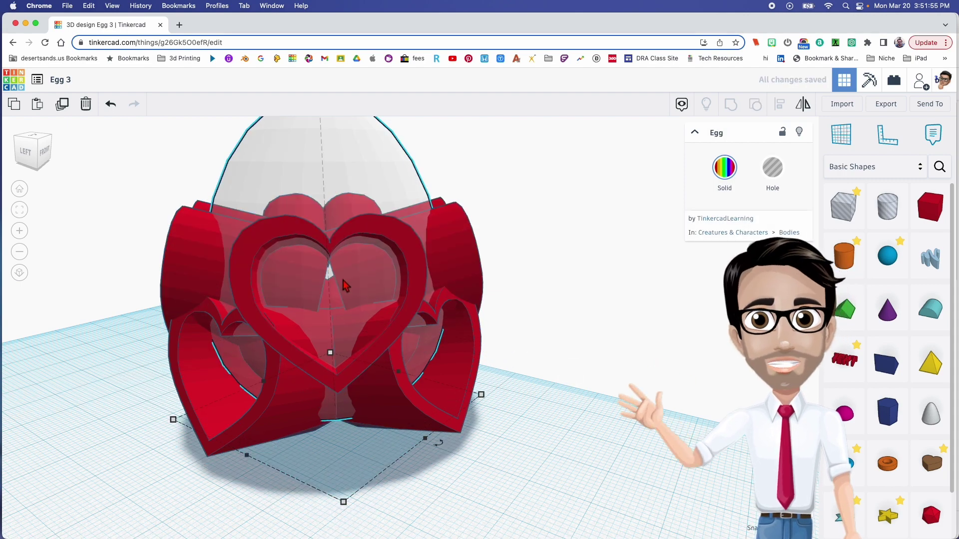
click(541, 365)
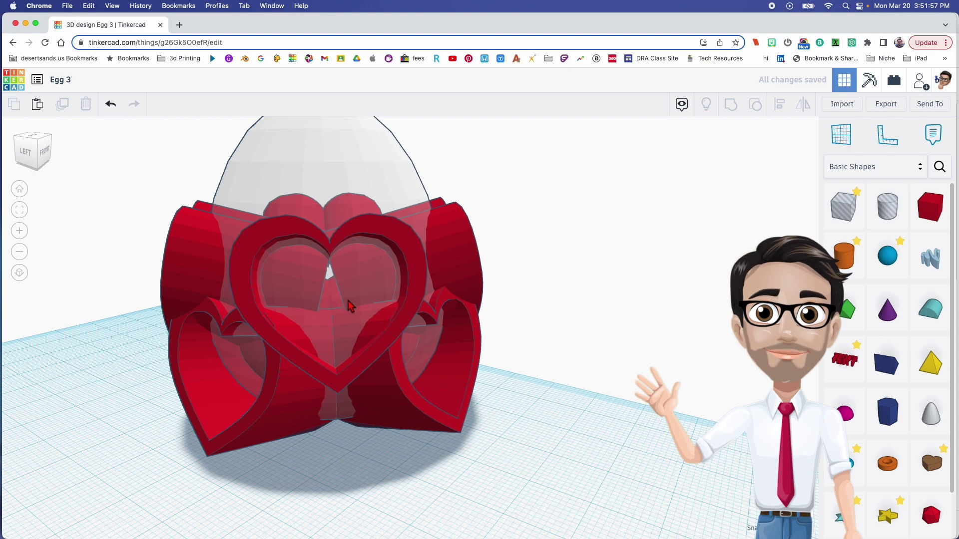
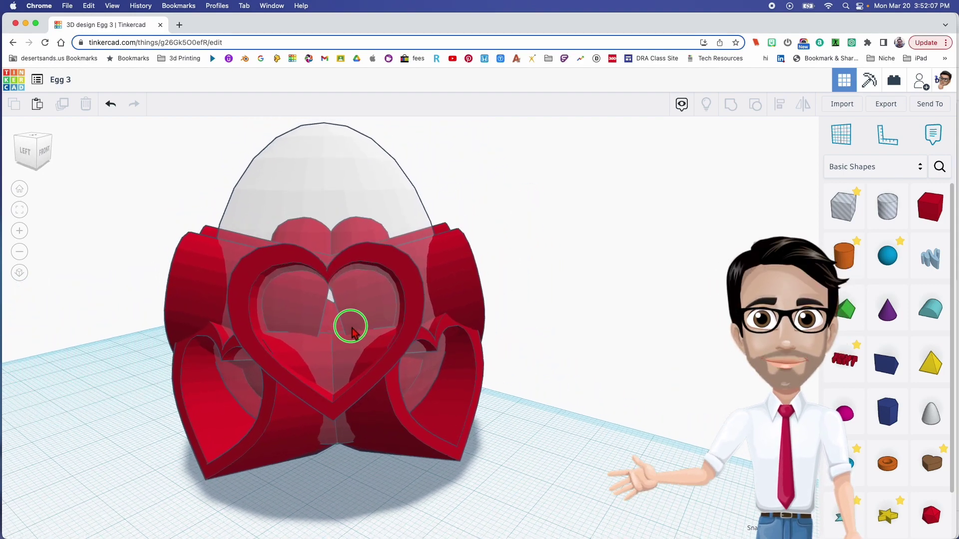
Step: Resize the upper heart ring proportionally to a height of 28 mm
click(360, 265)
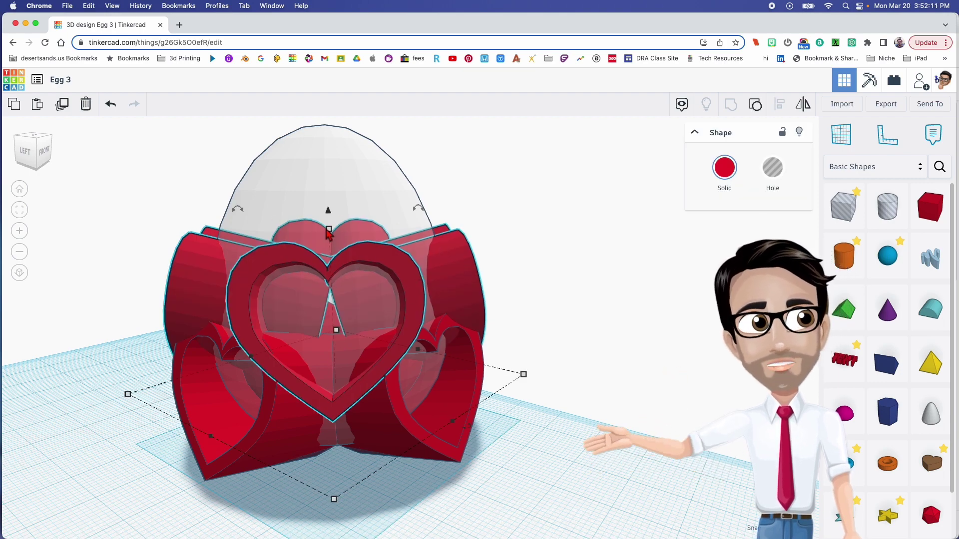
shift+drag(328, 234, 331, 212)
right_drag(377, 244, 450, 245)
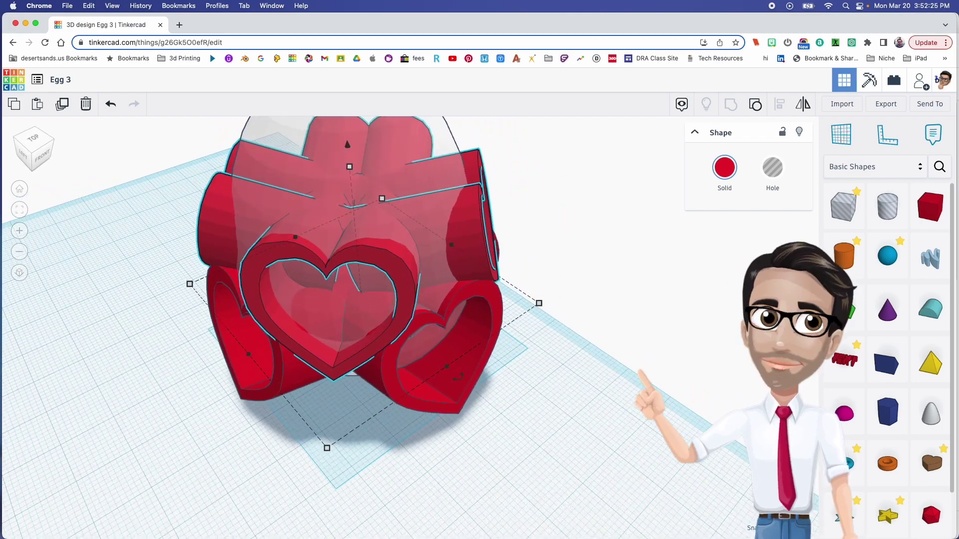
right_drag(480, 181, 464, 273)
right_drag(456, 322, 467, 301)
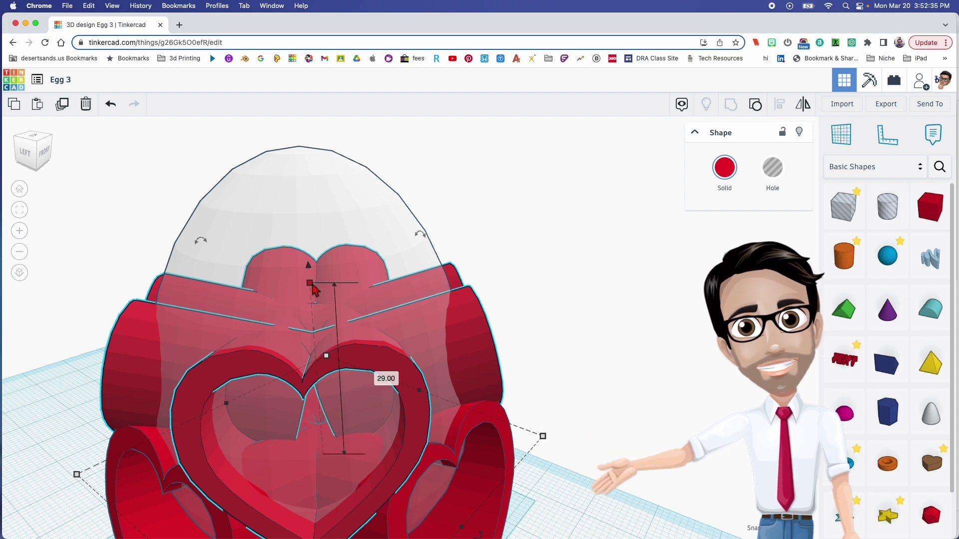
drag(310, 285, 310, 289)
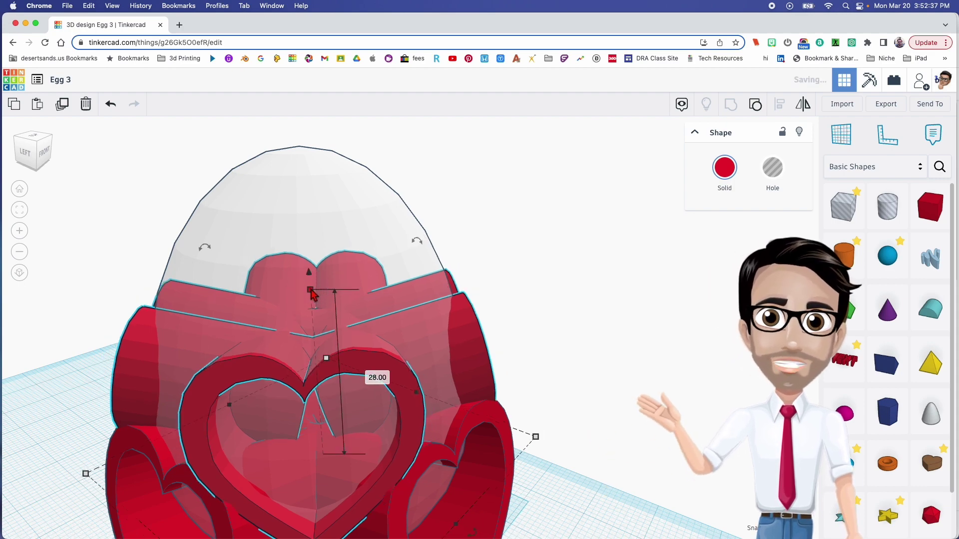
Step: Duplicate the upper heart ring and raise the copy toward the egg's tip as a third ring
right_drag(412, 328, 593, 349)
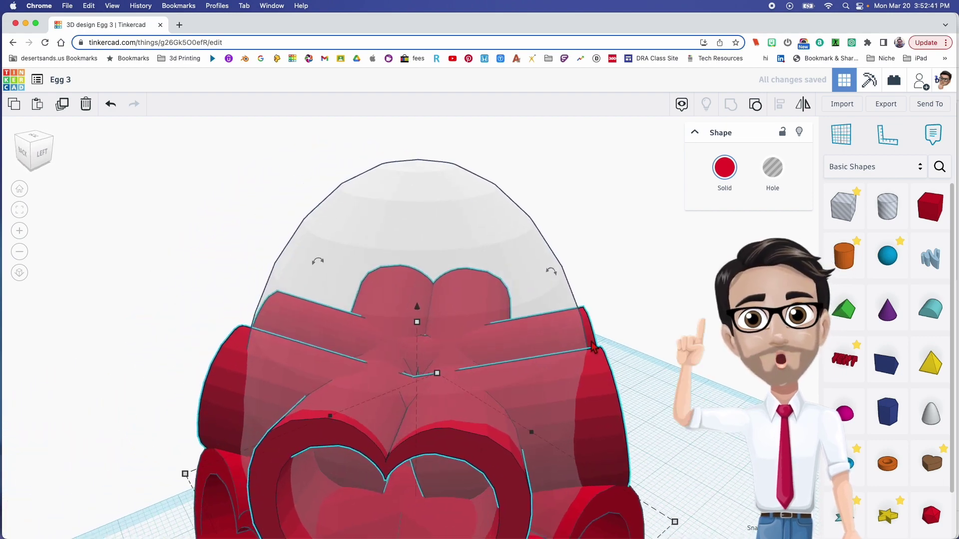
right_drag(424, 404, 286, 384)
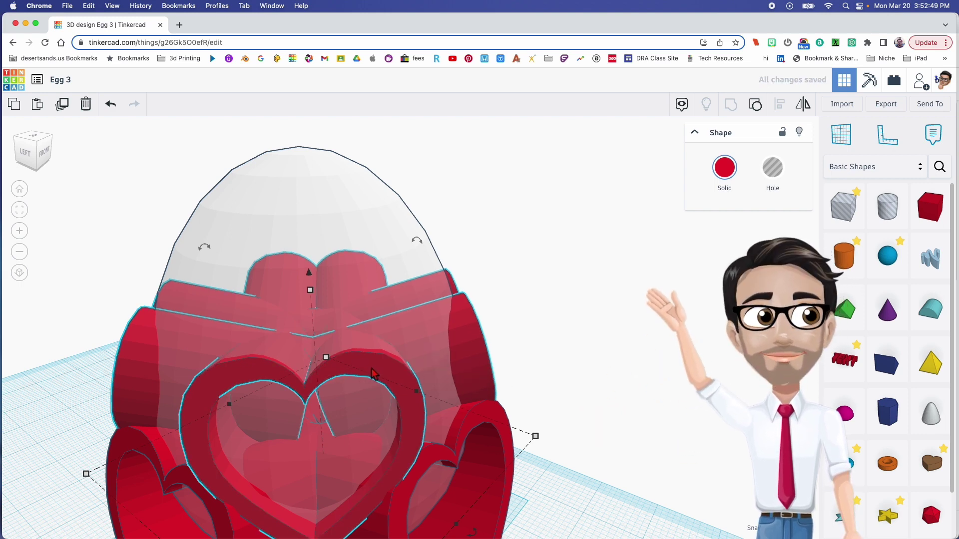
drag(310, 278, 304, 196)
middle_drag(458, 383, 460, 325)
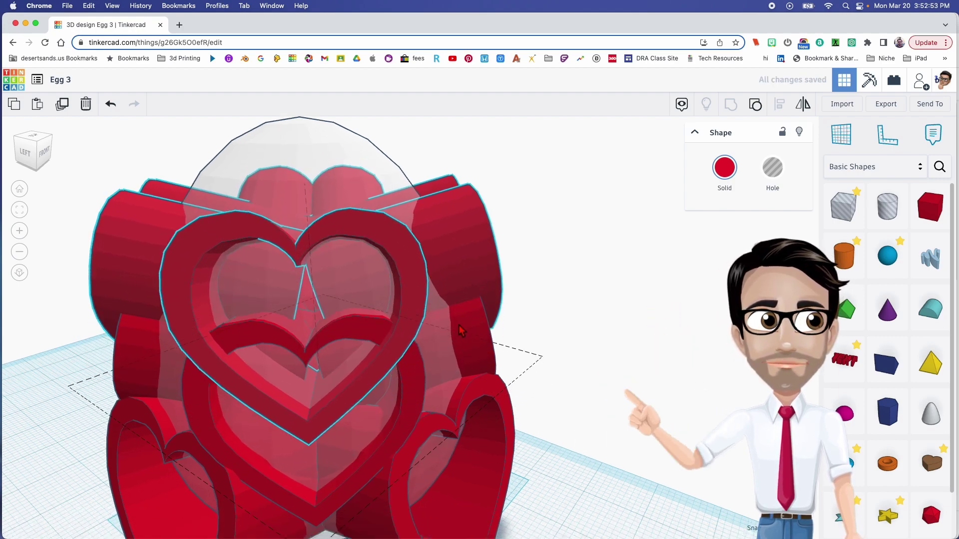
Step: Rotate the third heart ring about an eighth turn around the egg so its hearts sit between the lower ones
right_drag(527, 382, 434, 394)
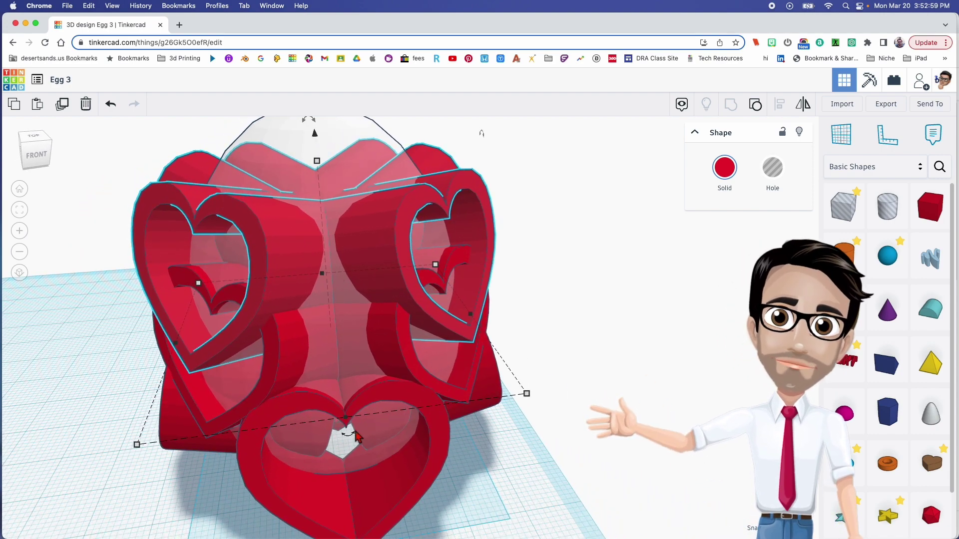
drag(356, 437, 569, 402)
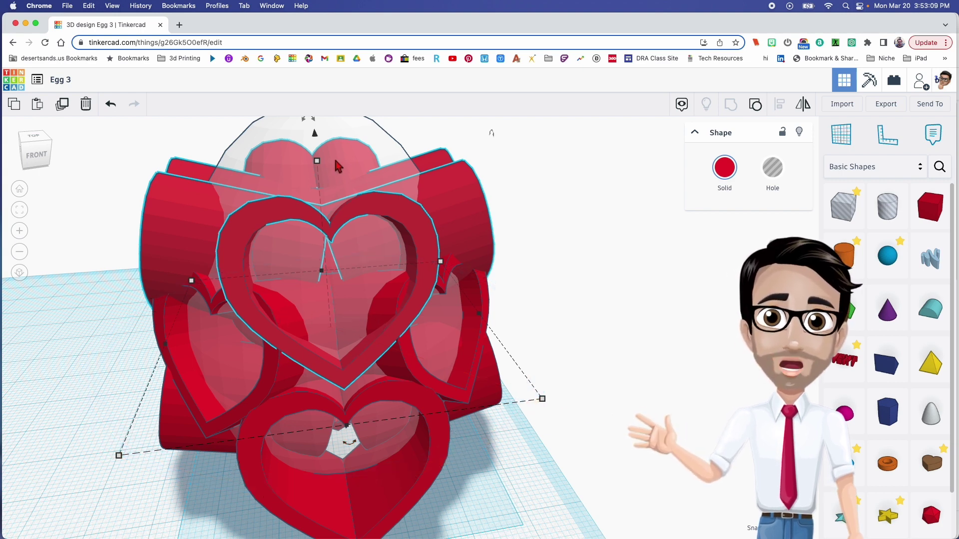
Step: Shrink the third heart ring and raise it toward the egg's tip so it follows the egg's taper
mouse_move(318, 162)
mouse_down()
mouse_move(318, 188)
mouse_move(320, 145)
mouse_up()
mouse_move(342, 183)
right_down()
mouse_move(306, 192)
mouse_move(433, 171)
mouse_move(445, 189)
mouse_move(228, 202)
mouse_move(324, 181)
right_up()
drag(315, 175, 312, 142)
right_drag(325, 179, 433, 190)
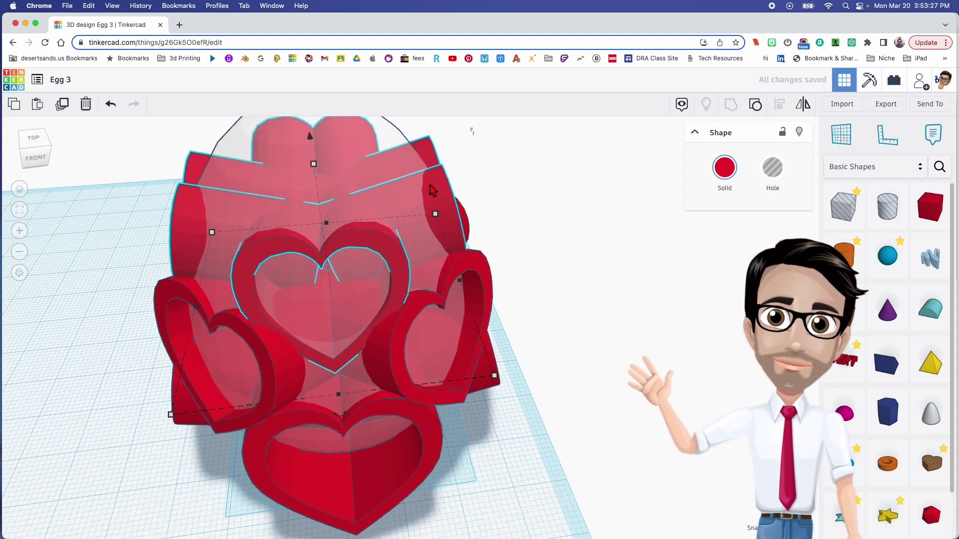
right_drag(298, 223, 300, 244)
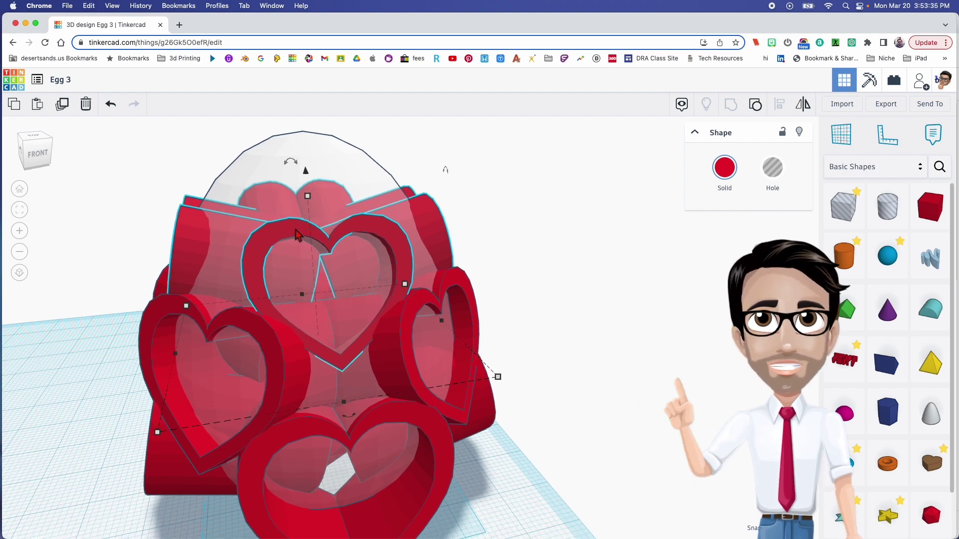
right_drag(315, 196, 287, 209)
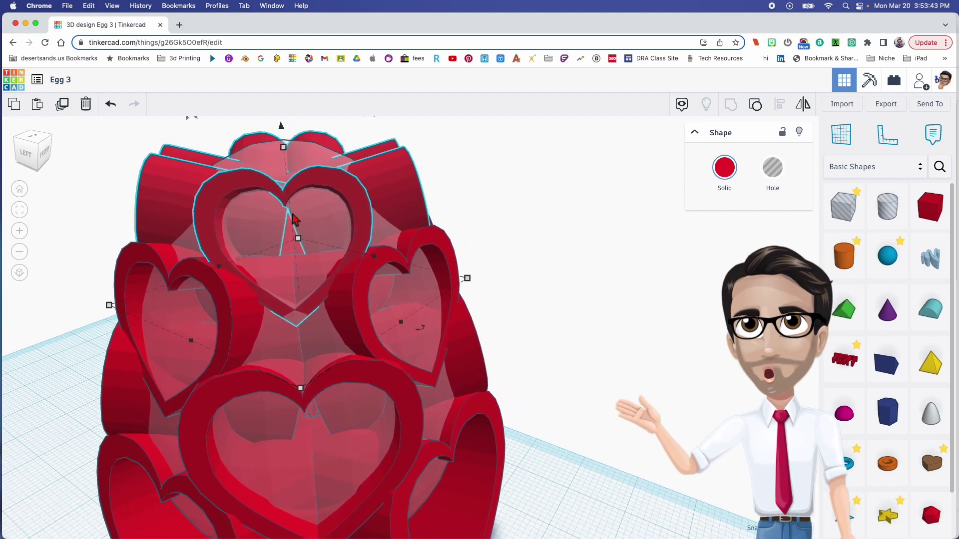
Step: Fine-tune the third heart ring's proportional size to a height of about 18.7 mm
drag(283, 153, 285, 158)
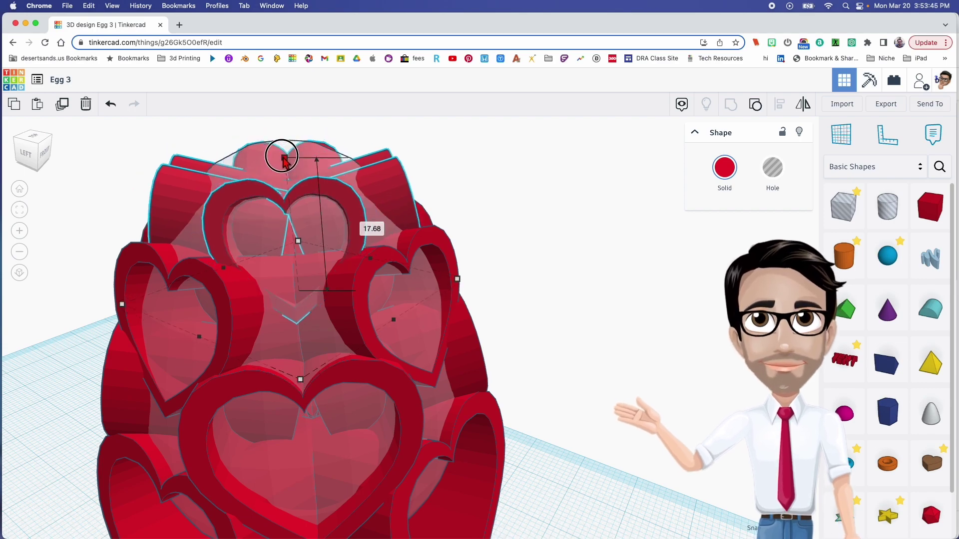
right_drag(316, 179, 331, 339)
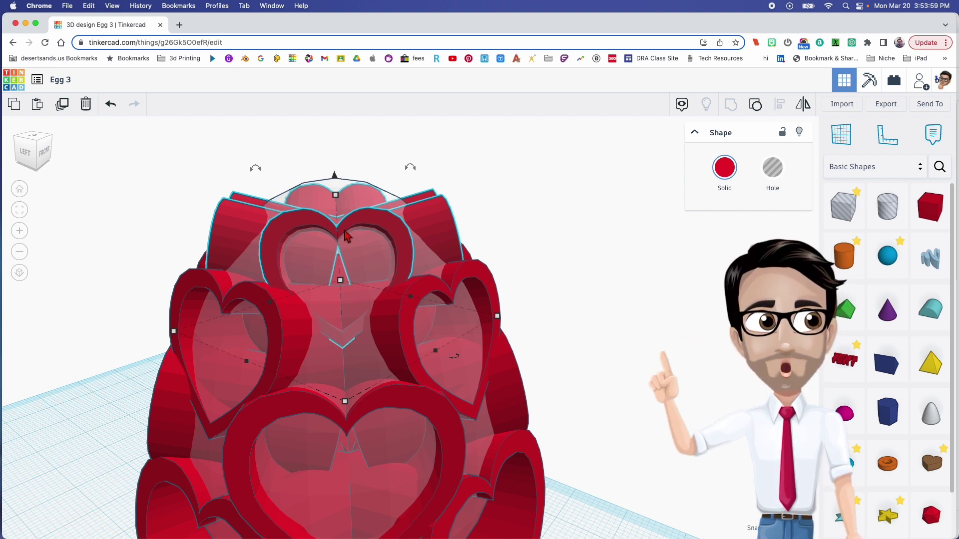
right_drag(375, 255, 371, 255)
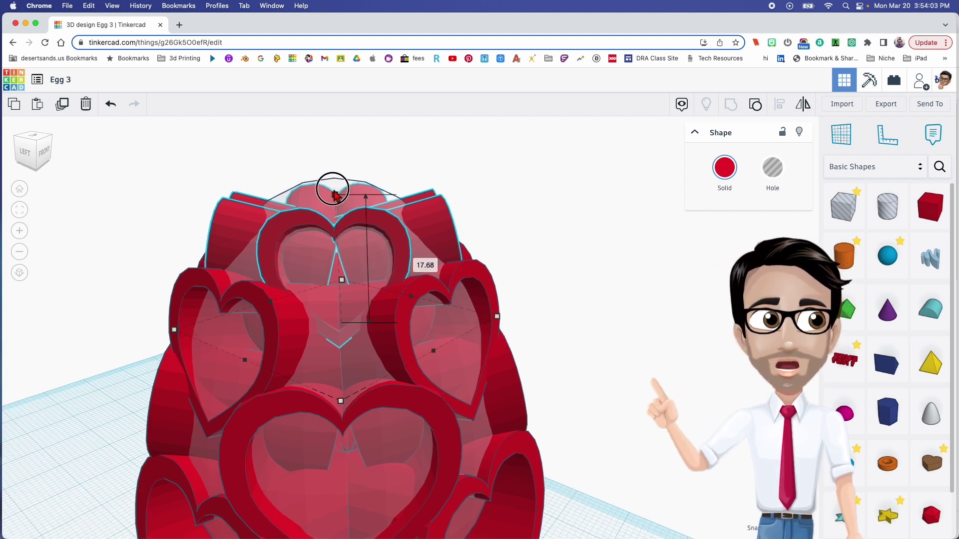
drag(334, 194, 334, 190)
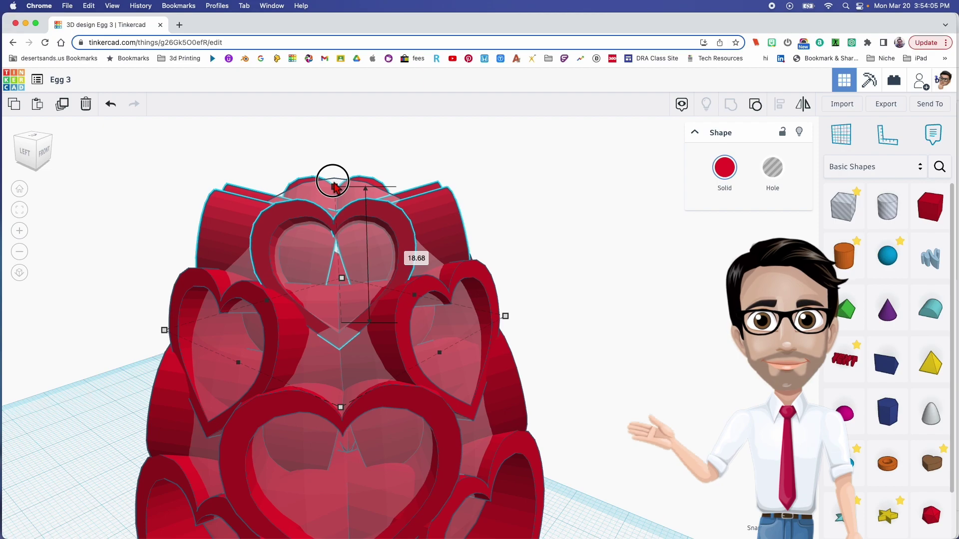
right_drag(315, 235, 496, 345)
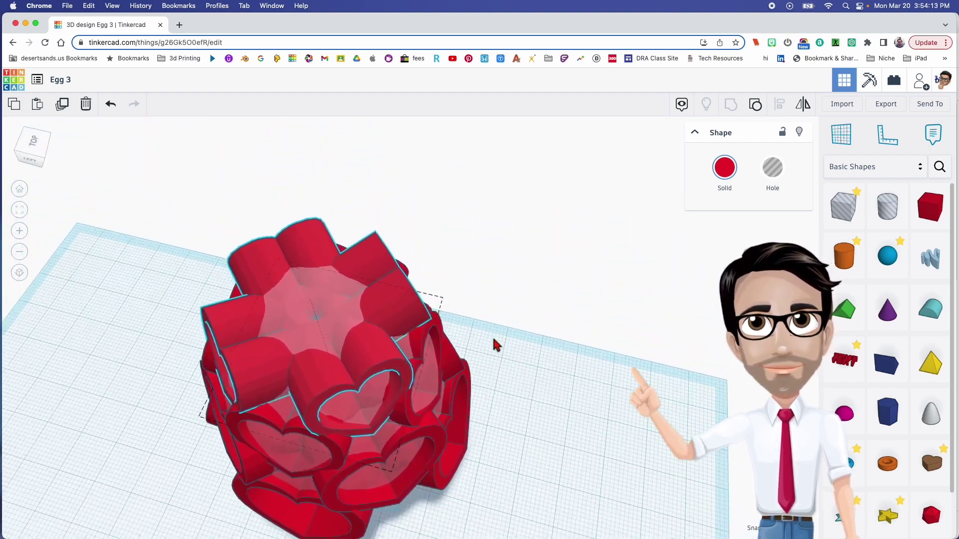
Step: Search the community shapes for "text", place the red Text shape beside the egg and set its text to A
click(190, 314)
click(316, 352)
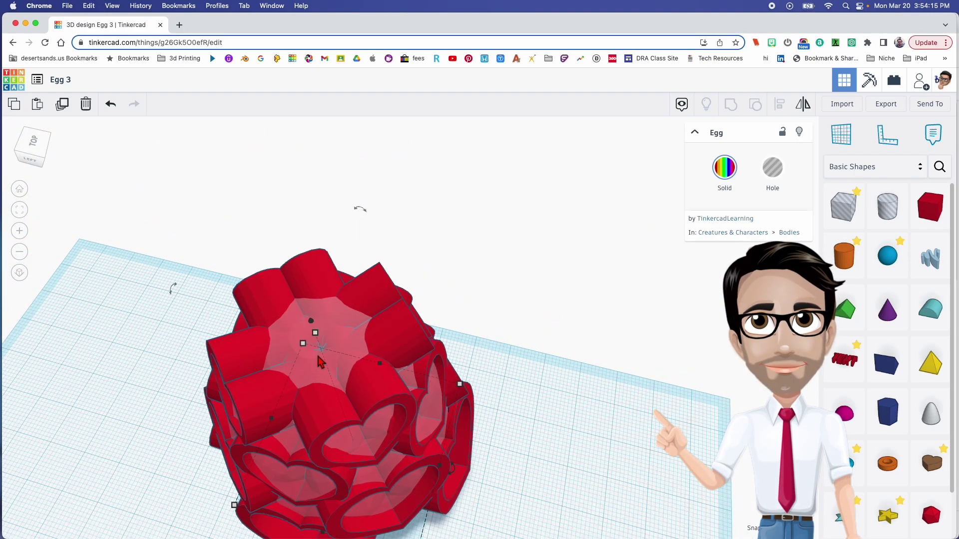
right_drag(450, 432, 480, 417)
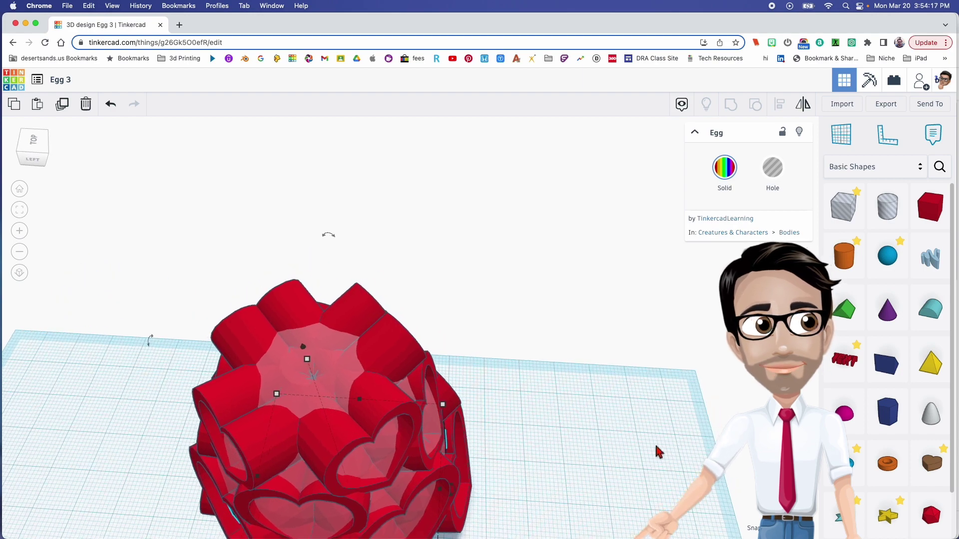
click(940, 167)
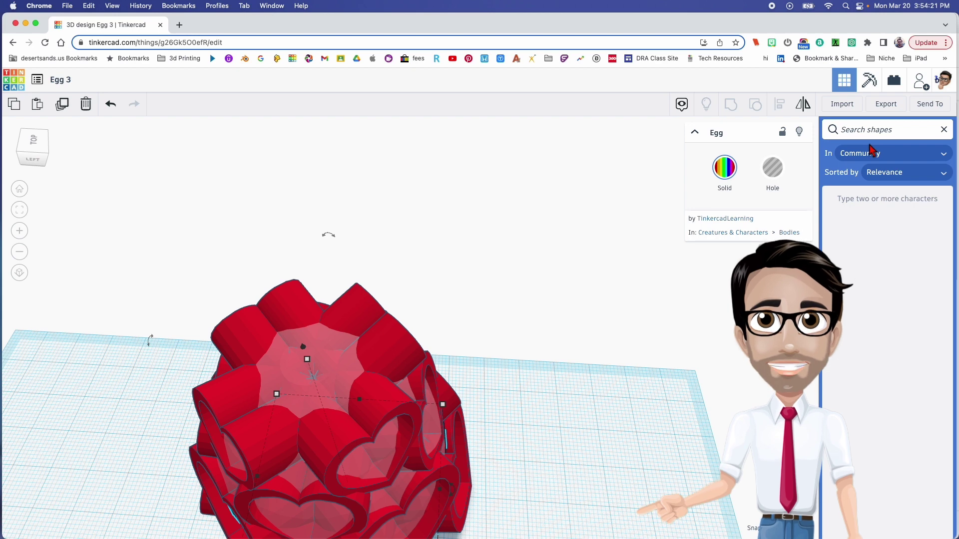
text(t)
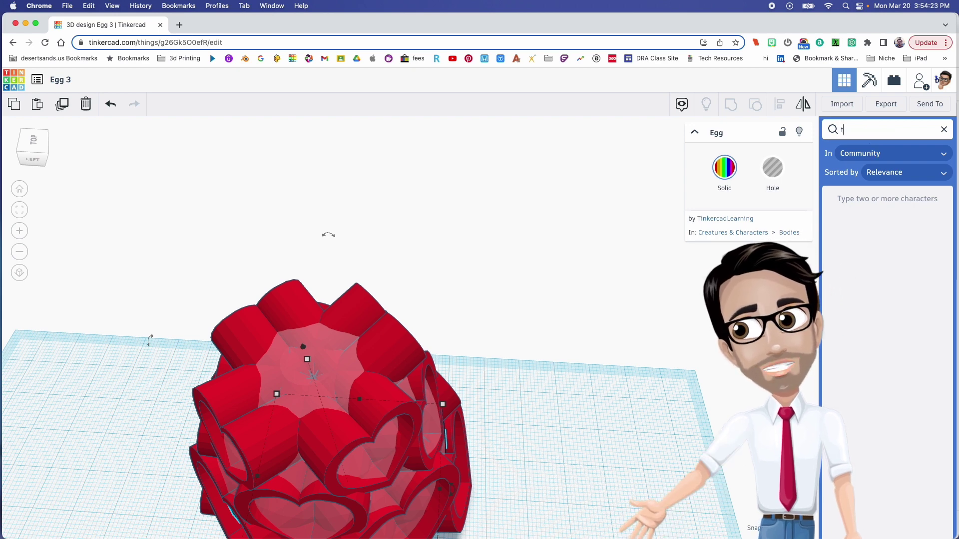
text(ext)
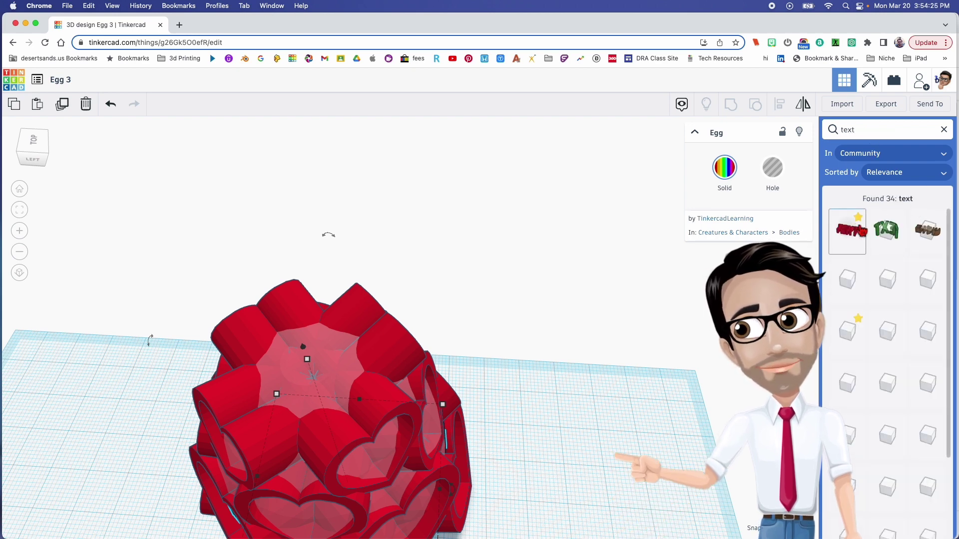
drag(848, 230, 549, 404)
double_click(761, 224)
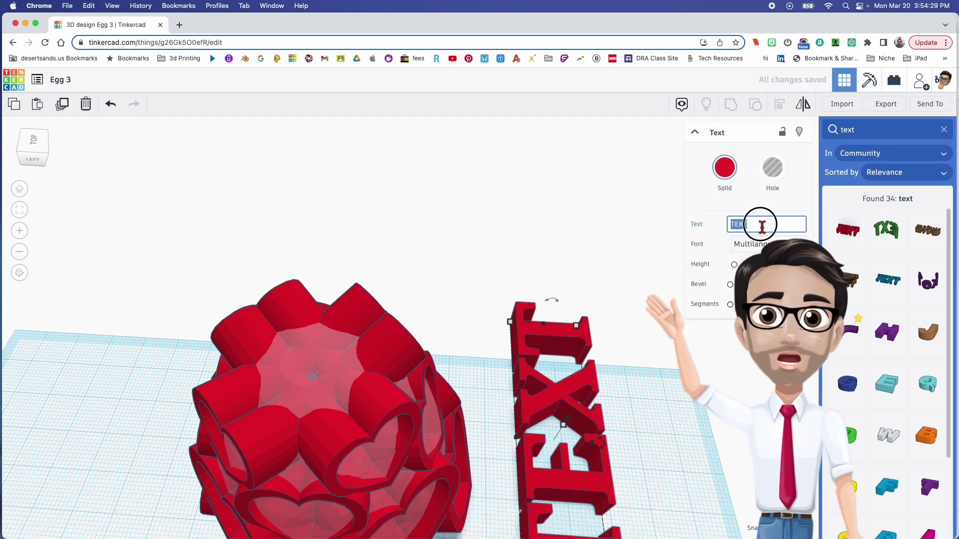
text(A)
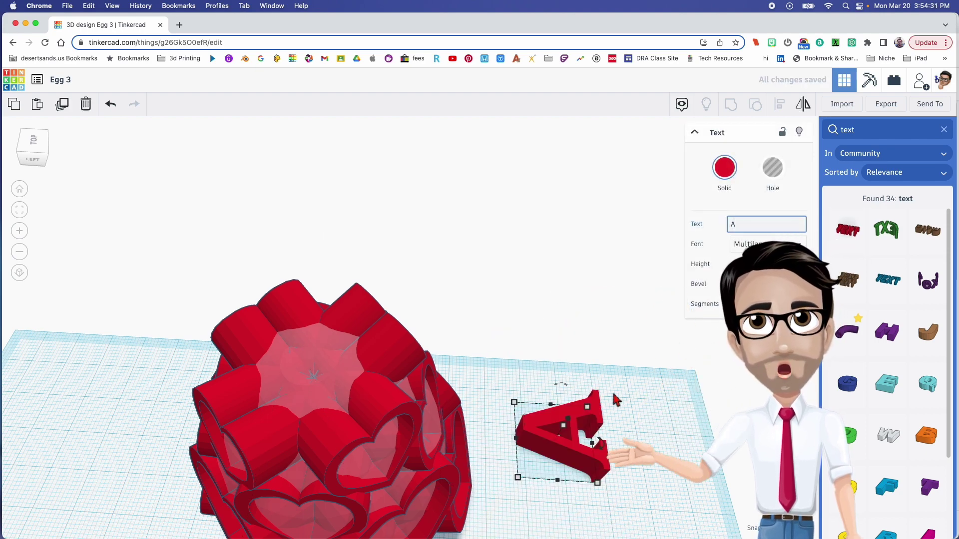
Step: Place the letter A on top of the egg and shrink it to fit inside the top heart ring
drag(607, 446, 341, 358)
right_drag(332, 370, 341, 336)
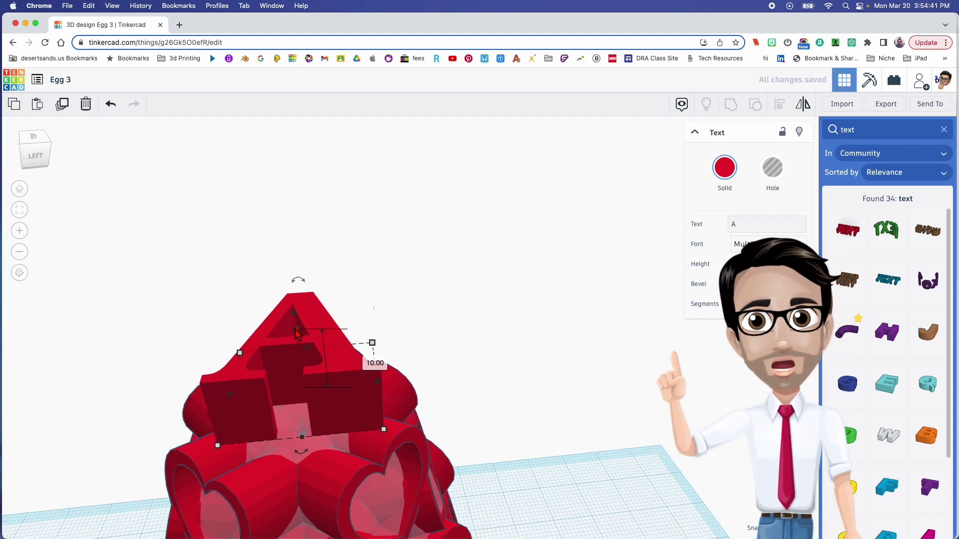
drag(296, 334, 307, 367)
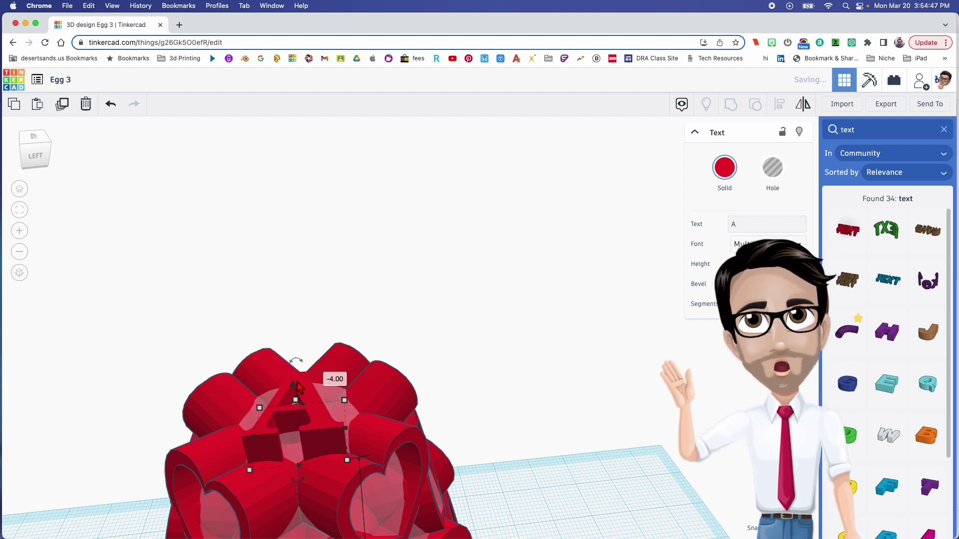
right_drag(331, 387, 325, 433)
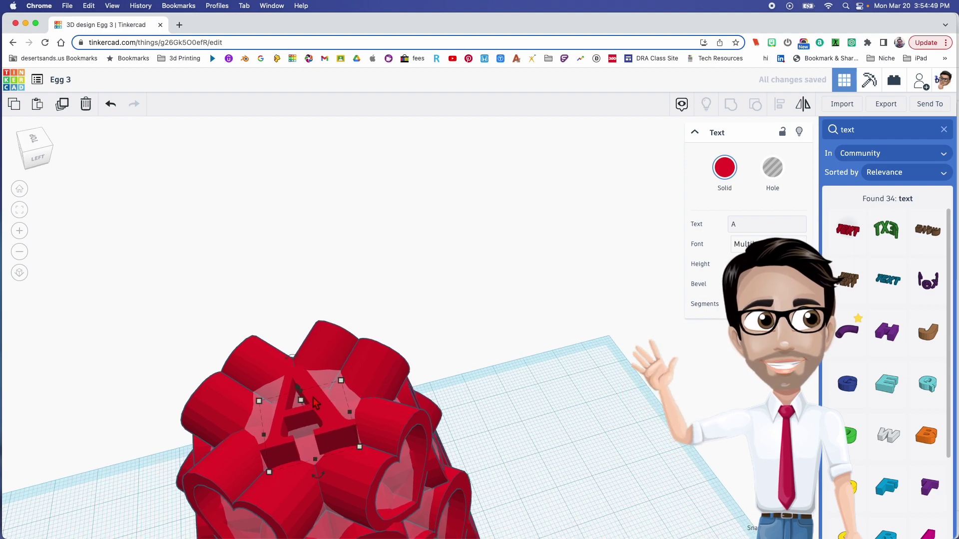
Step: Sink the letter A further down into the egg's tip
right_drag(325, 395, 315, 344)
scroll(298, 401, up, 3)
scroll(338, 395, down, 3)
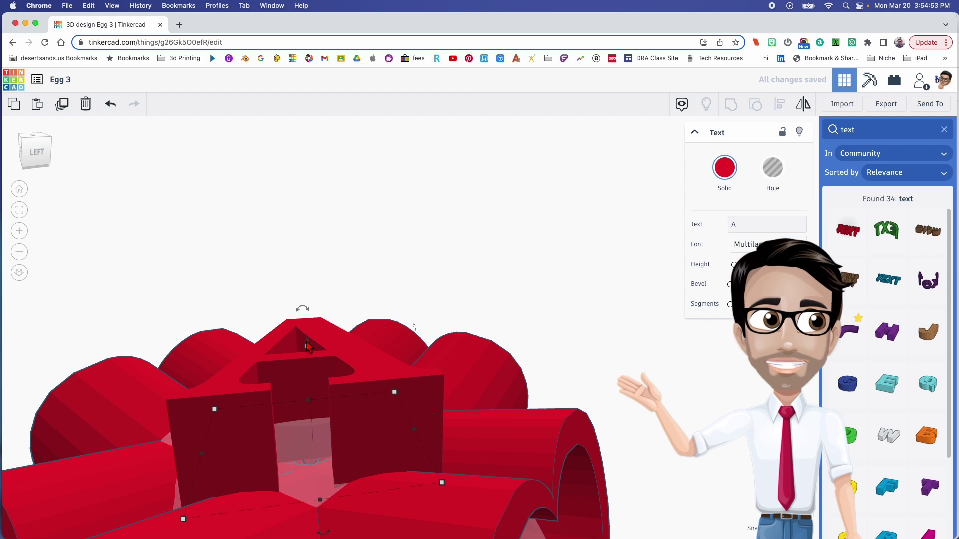
drag(308, 354, 310, 403)
right_drag(310, 403, 382, 378)
Step: Move the letter A off the egg to an empty area beside it and close the shape search
drag(346, 366, 133, 320)
right_drag(446, 414, 550, 386)
click(944, 130)
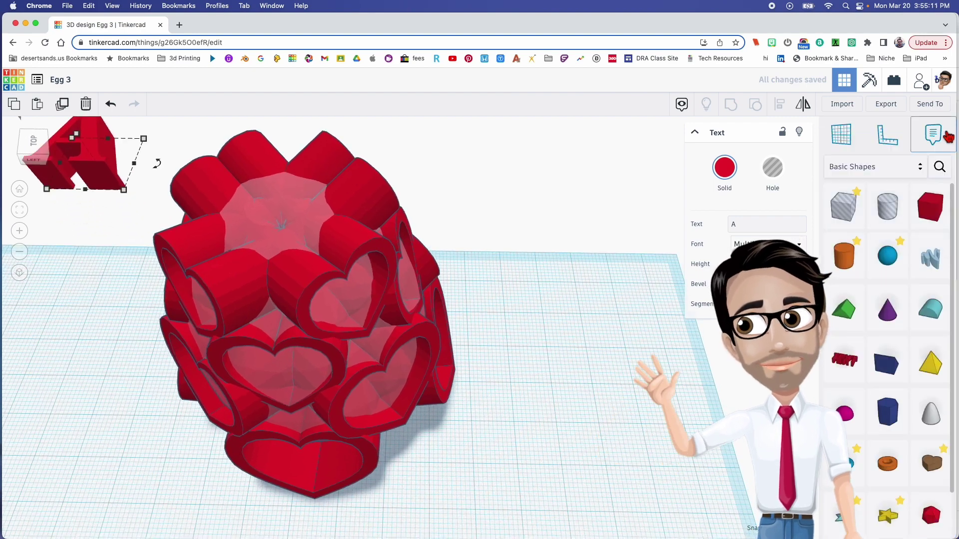
Step: Place a Heart beside the egg and hollow it by grouping it with a hole copy scaled to 8 mm high
drag(929, 464, 532, 401)
drag(628, 410, 603, 401)
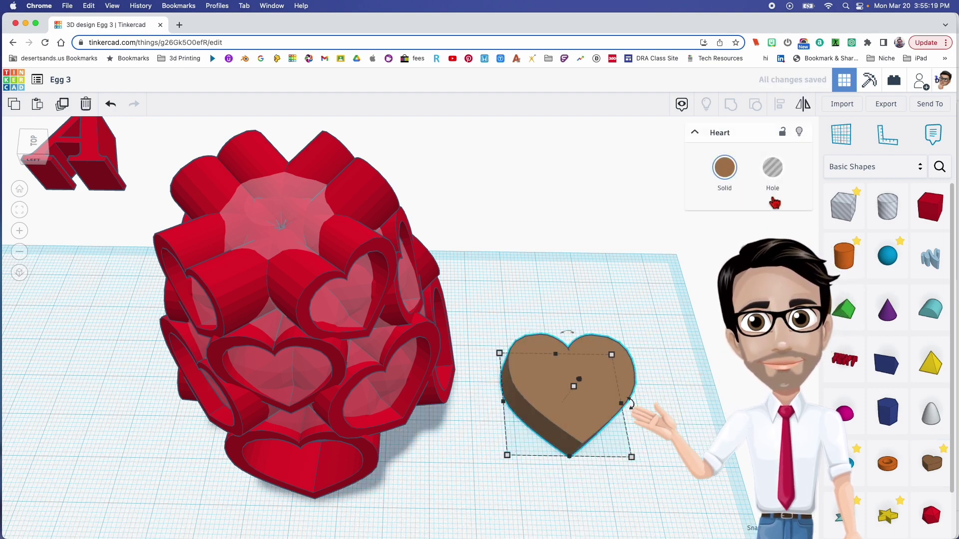
click(769, 175)
shift+drag(574, 387, 576, 395)
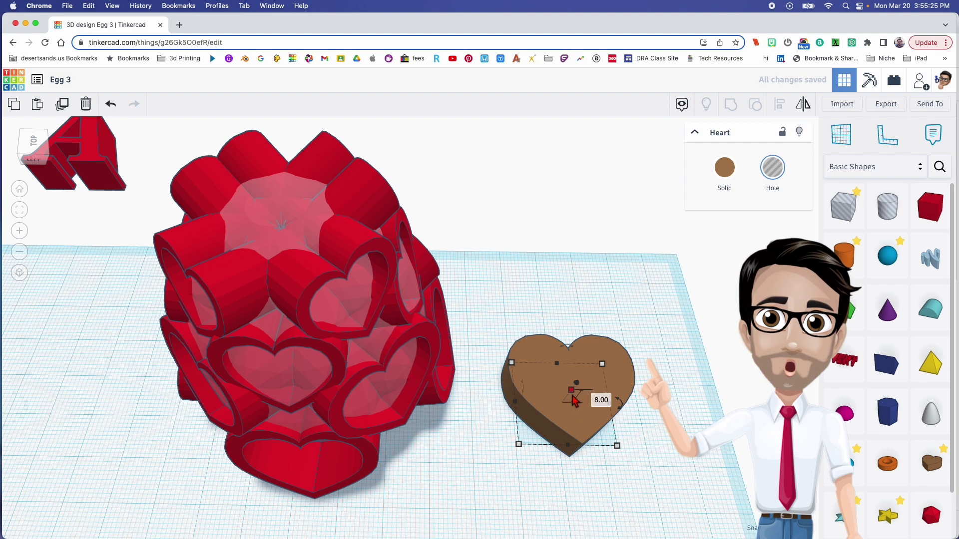
shift+click(573, 400)
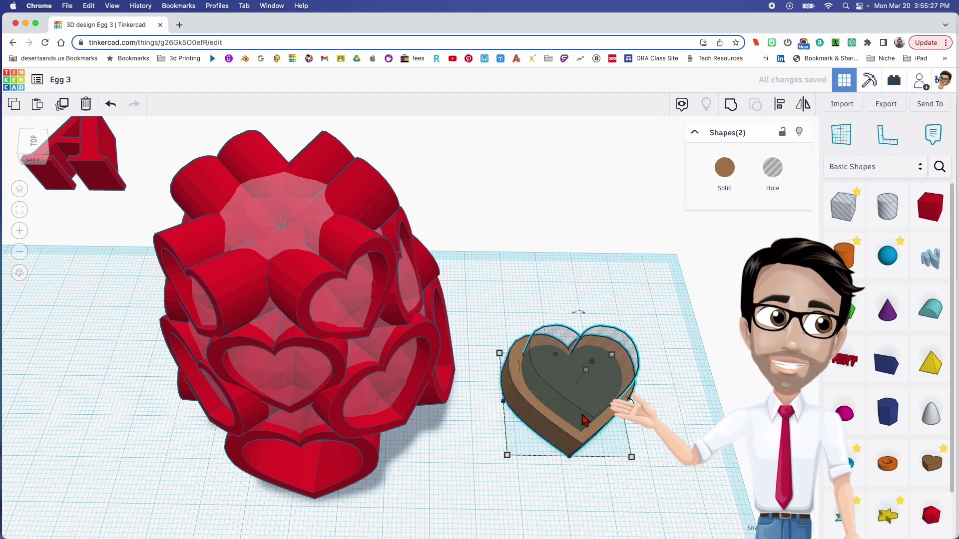
key(ctrl+g)
Step: Color the hollow heart red to match the heart rings
mouse_move(635, 399)
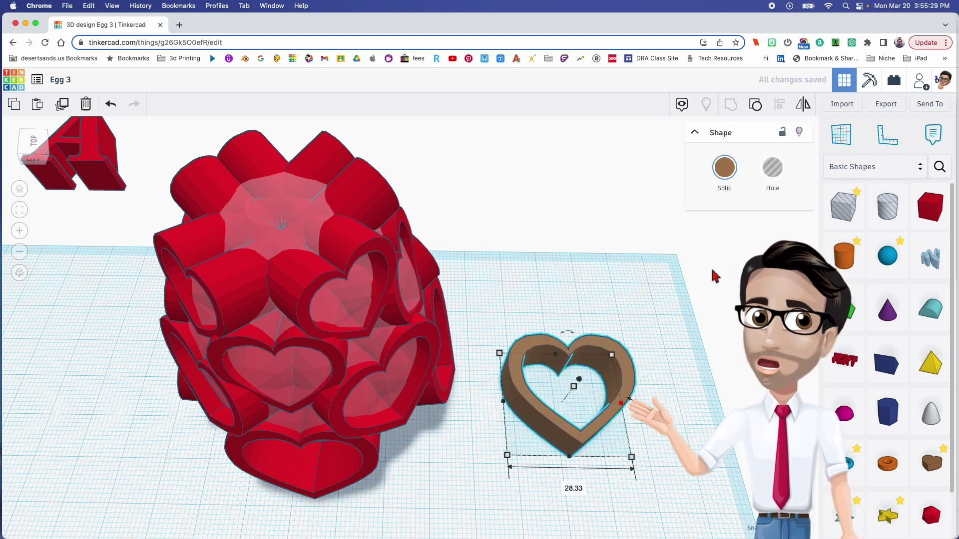
click(730, 177)
click(717, 258)
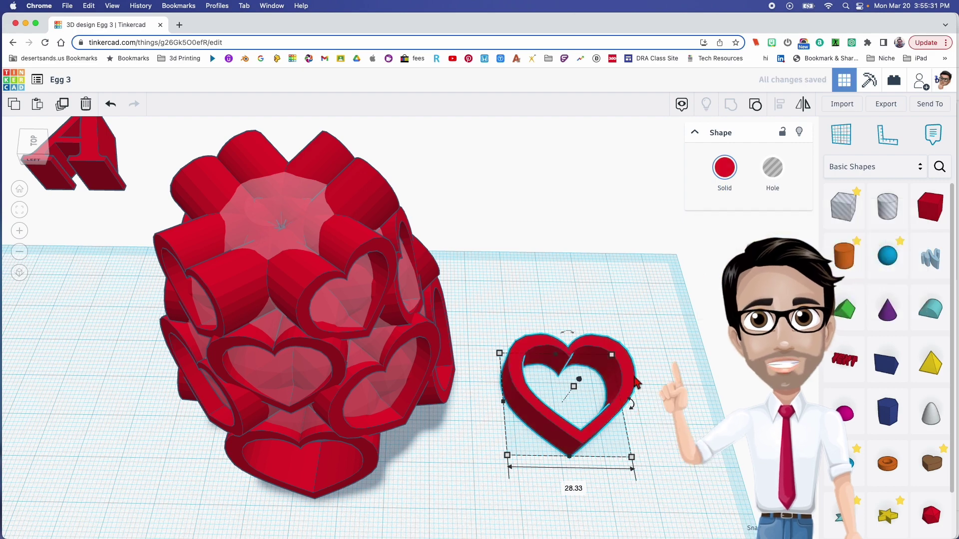
Step: Move the hollow heart onto the egg, raise it to the tip, and undo the accidental egg move
drag(544, 397, 526, 400)
right_drag(599, 393, 608, 370)
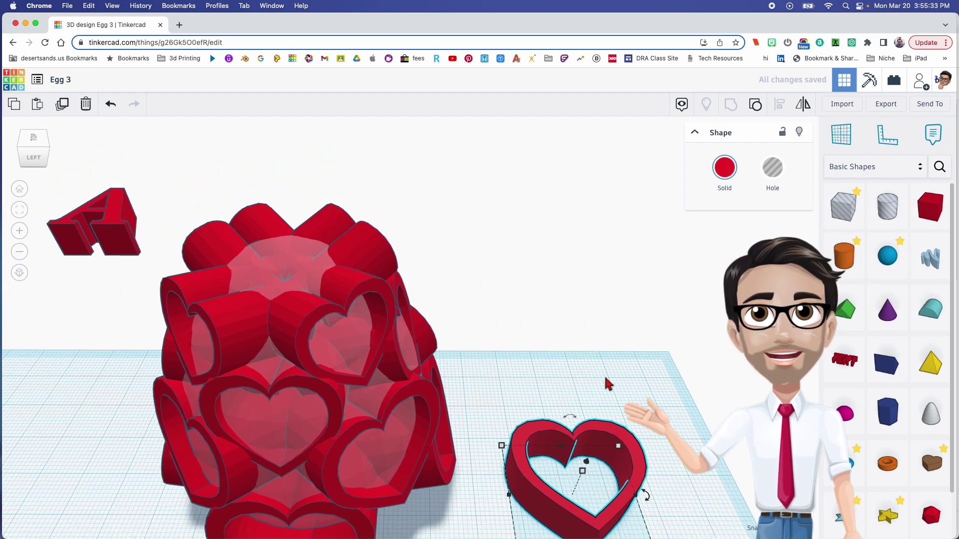
drag(592, 474, 308, 338)
drag(297, 281, 281, 190)
right_drag(274, 234, 299, 274)
drag(230, 272, 216, 278)
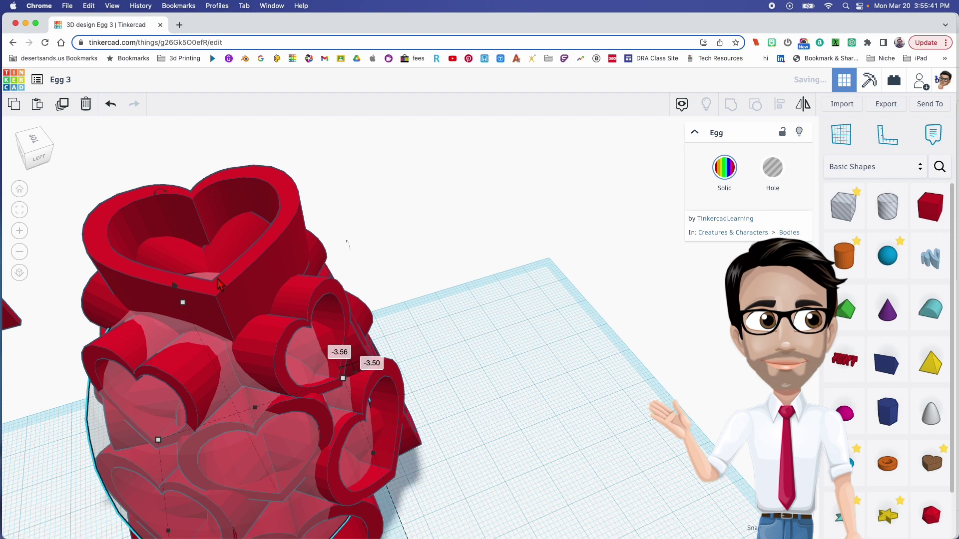
key(super+z)
Step: Scale the hollow heart on the egg's tip down proportionally to about 6 mm high
click(258, 271)
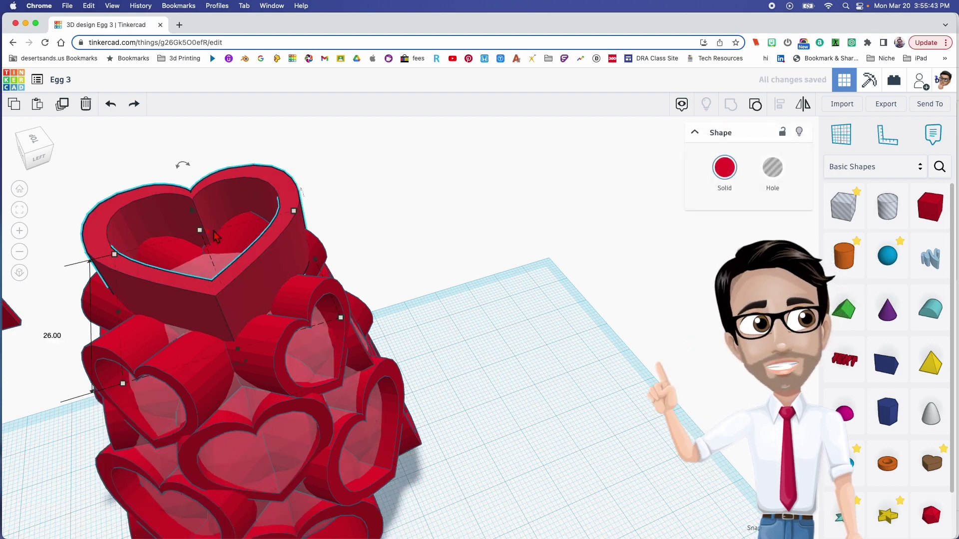
drag(202, 232, 234, 244)
scroll(204, 260, down, 1)
middle_drag(205, 260, 270, 253)
mouse_move(270, 252)
right_down()
mouse_move(257, 253)
mouse_move(270, 253)
right_up()
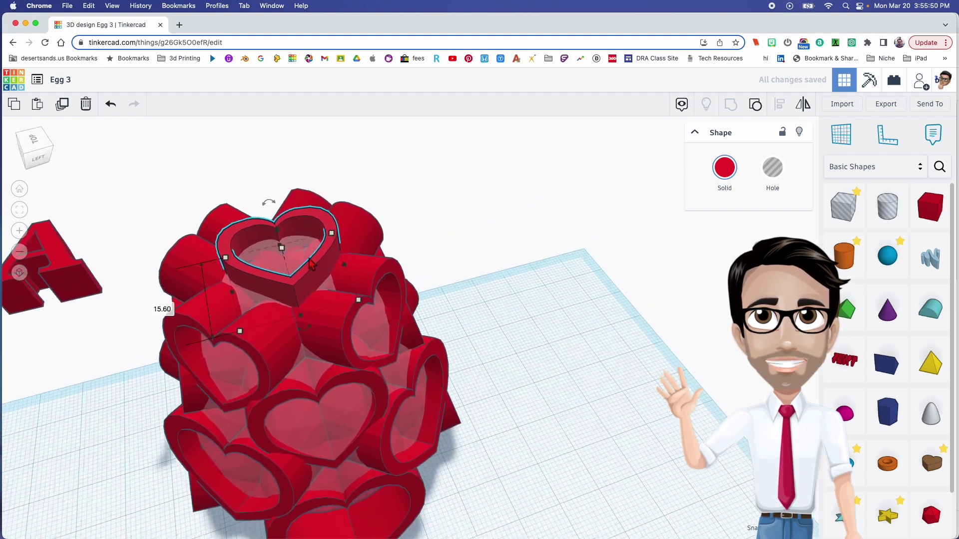
Step: Shrink the hollow heart slightly more, center it inside the top heart ring and clear the selection
click(283, 252)
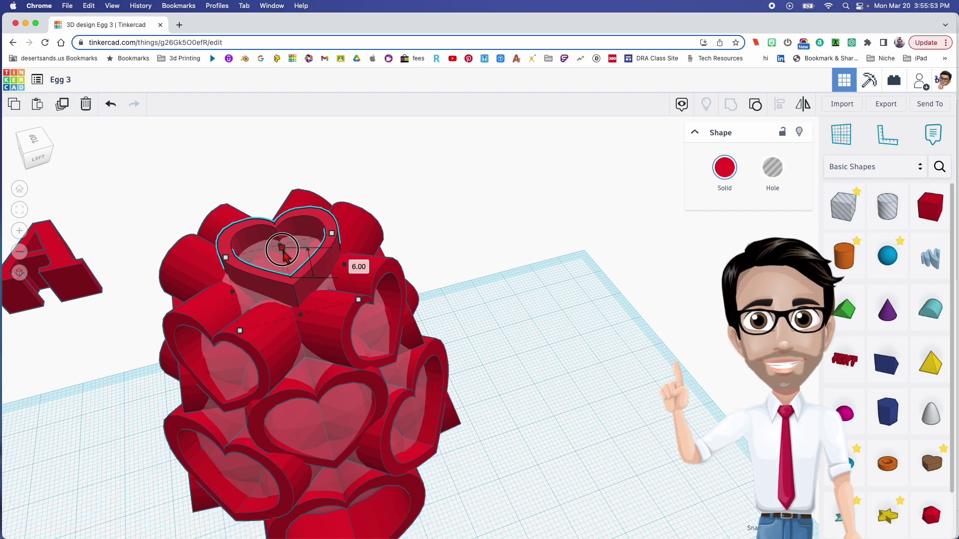
shift+drag(282, 249, 282, 254)
mouse_move(283, 254)
right_down()
mouse_move(284, 261)
mouse_move(279, 253)
right_up()
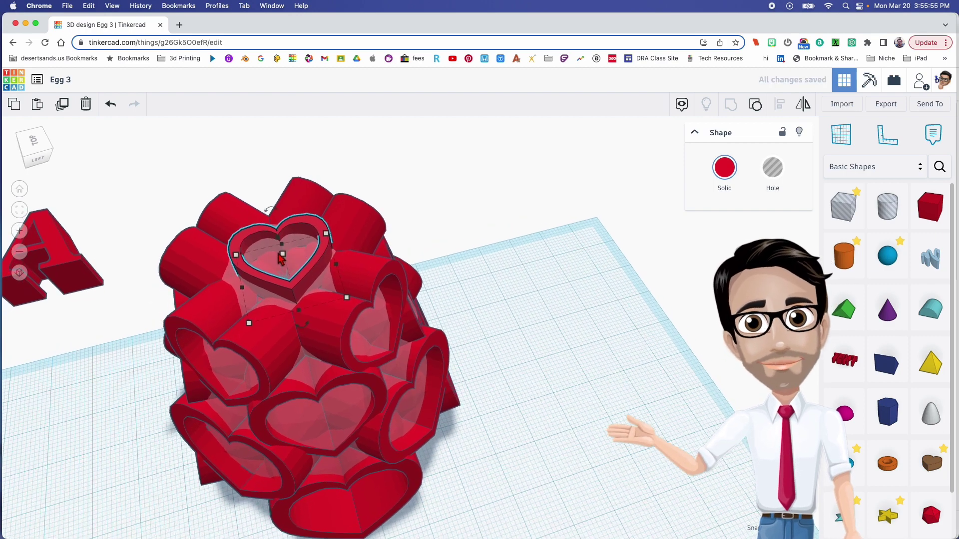
drag(319, 270, 313, 275)
right_drag(312, 275, 387, 229)
right_drag(547, 380, 519, 372)
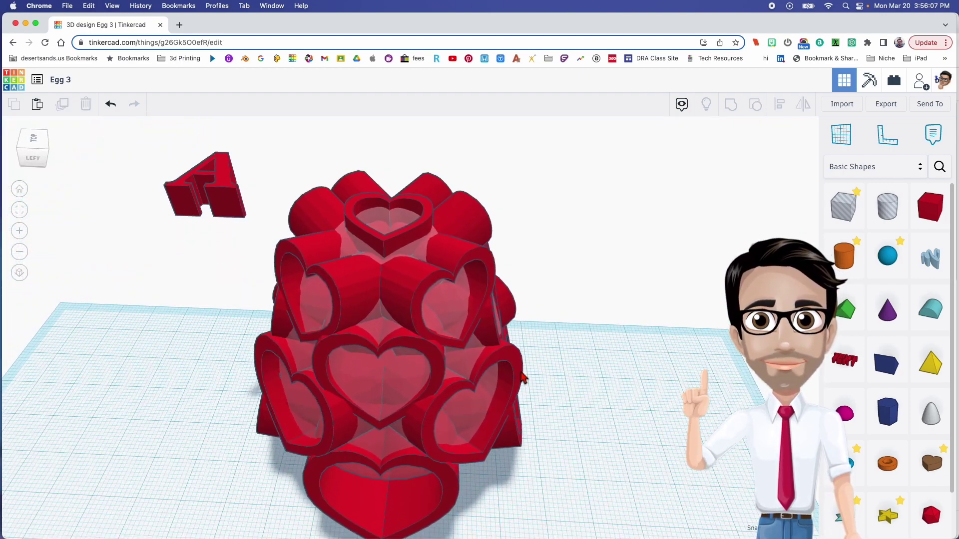
click(519, 370)
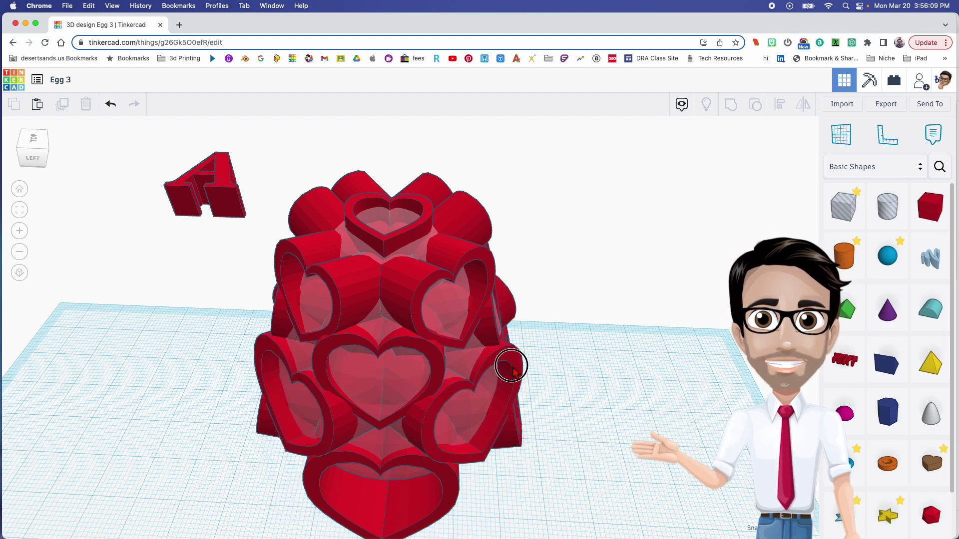
Step: Ungroup the third heart ring from the egg's tip into four hollow hearts and split one of them into heart and hole
click(754, 105)
click(567, 379)
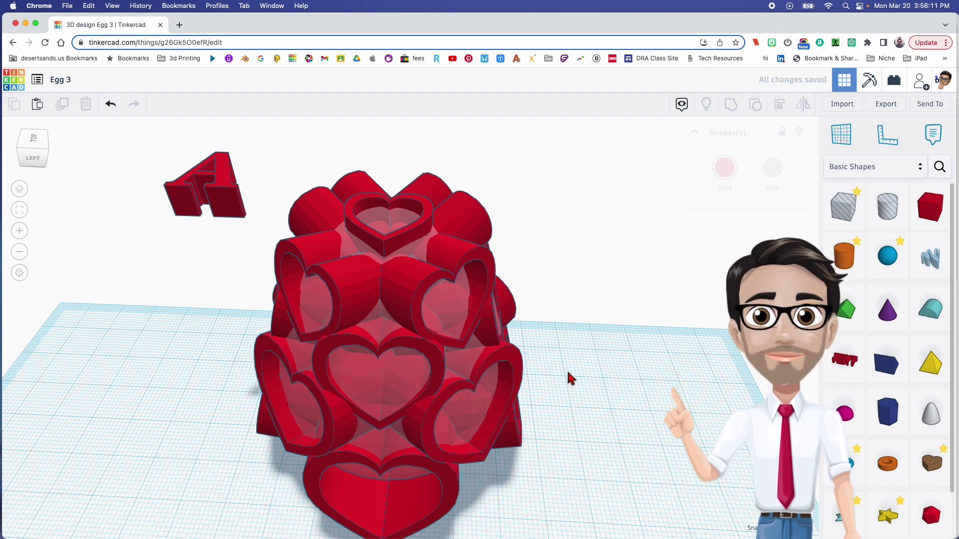
click(522, 366)
click(761, 103)
right_drag(547, 295, 567, 313)
Step: Ungroup the second heart ring from the tip and split its heart on the egg's left side into heart and hole
click(432, 350)
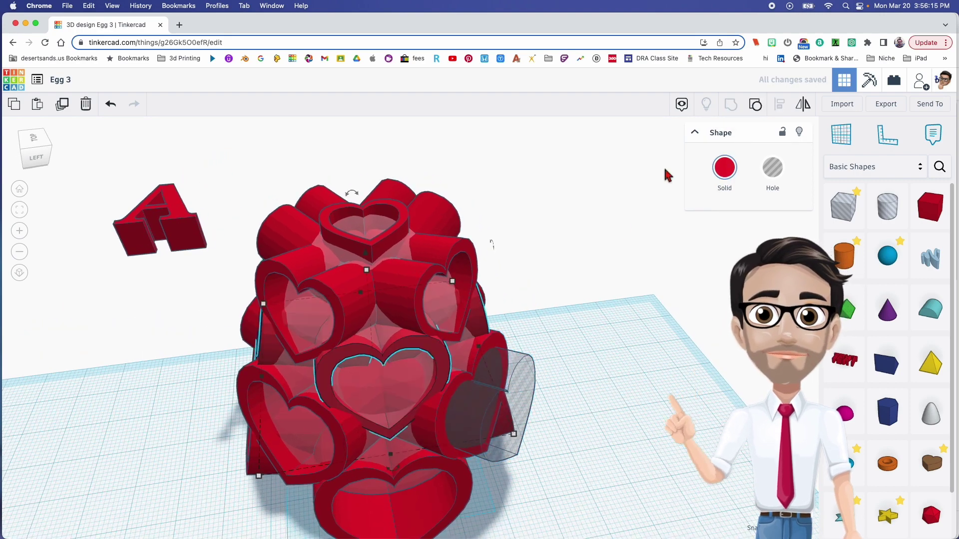
click(755, 105)
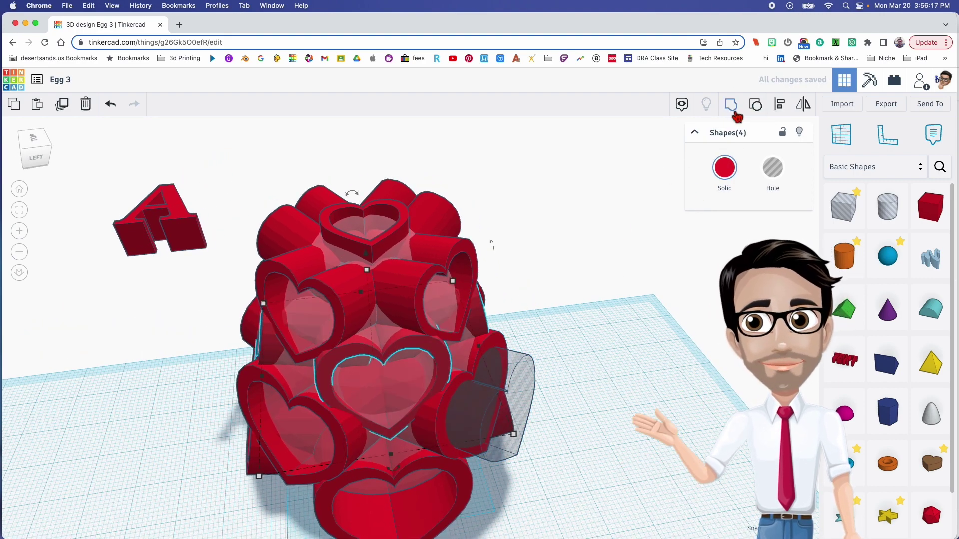
click(534, 358)
click(436, 363)
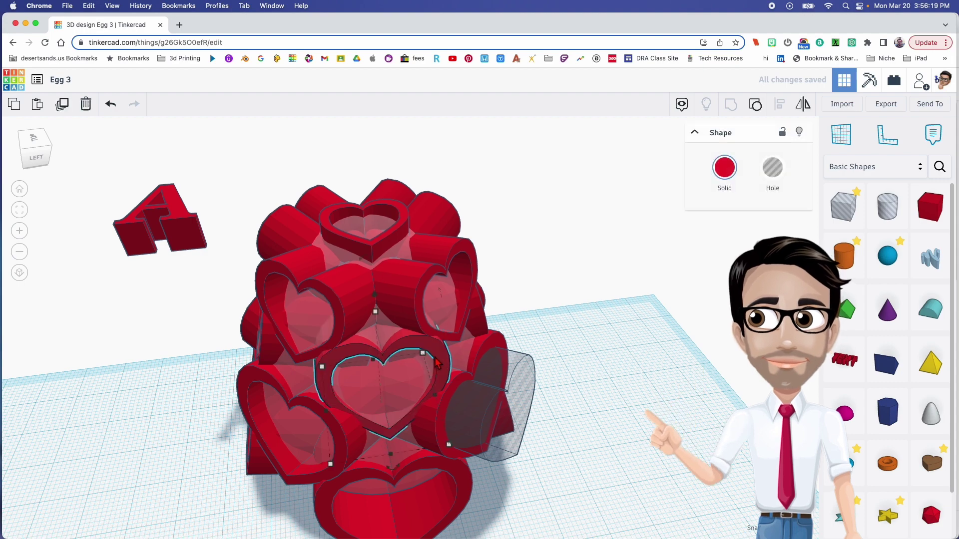
click(755, 106)
Step: Ungroup the uppermost heart ring into its separate hollow hearts
right_drag(477, 305, 436, 289)
click(436, 288)
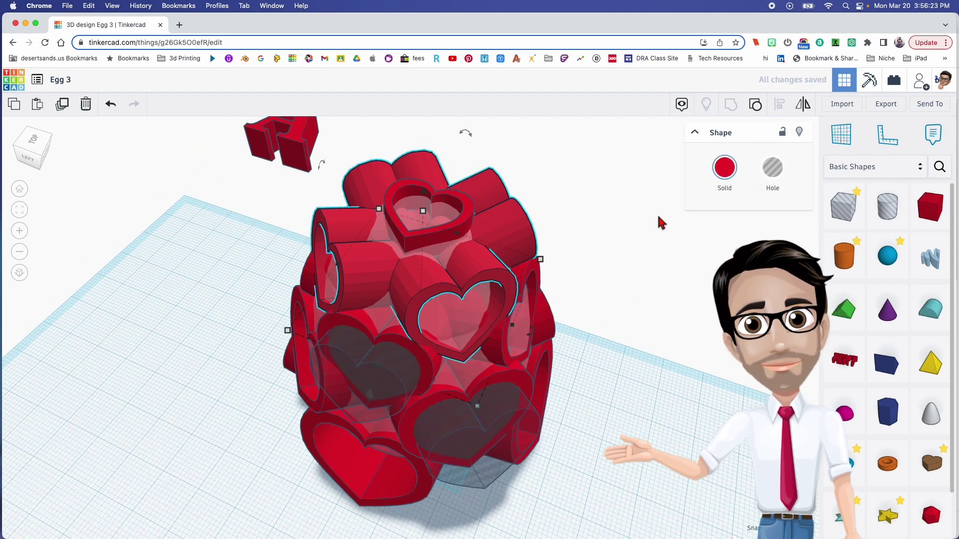
click(757, 106)
click(609, 280)
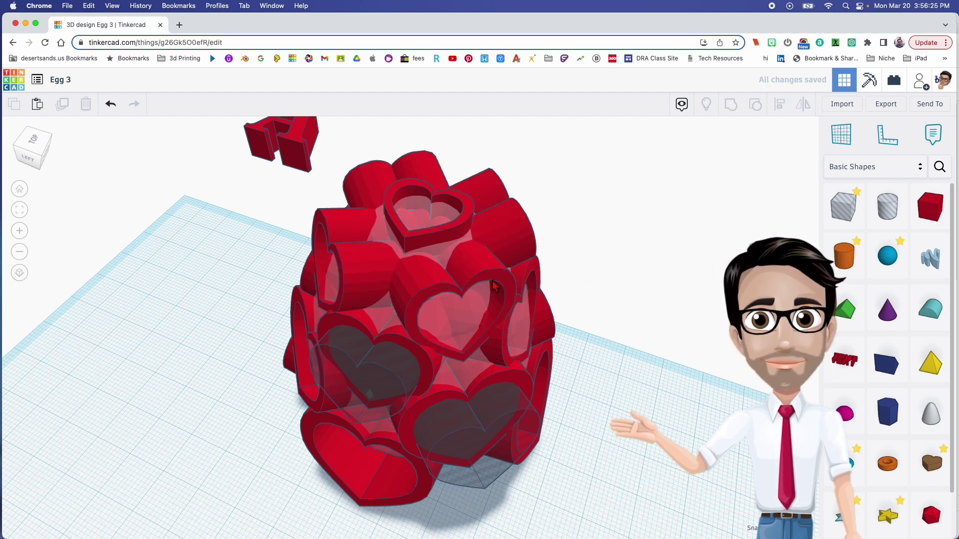
Step: Split one hollow heart of the uppermost ring and the neighboring second-ring heart into heart and hole
click(492, 269)
right_drag(676, 201, 451, 220)
click(449, 241)
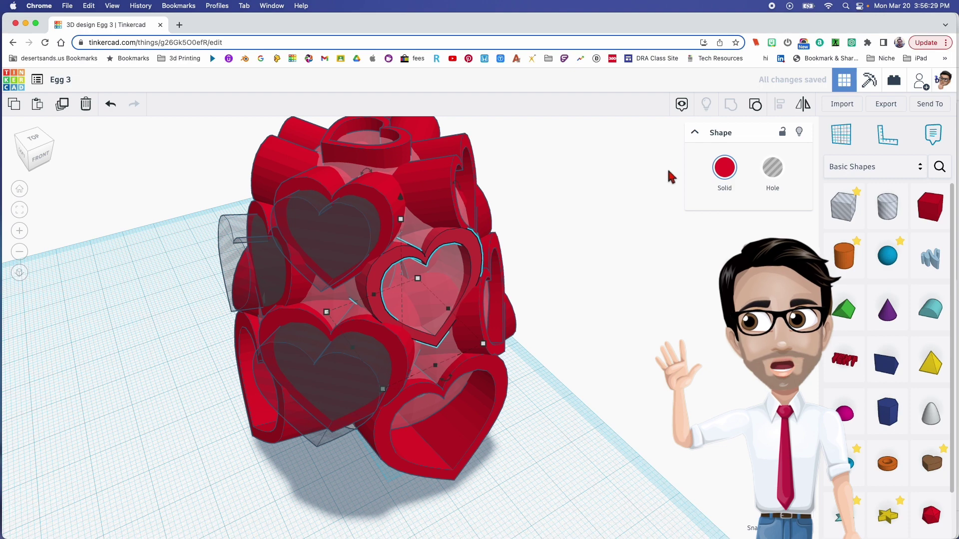
right_drag(595, 295, 561, 291)
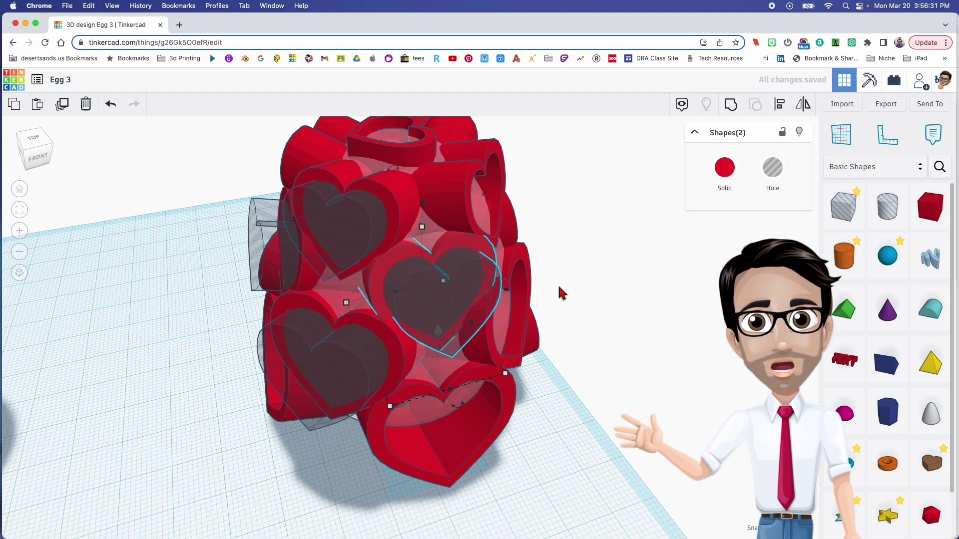
Step: Ungroup the lowest heart ring and split its front heart into heart and hole
click(508, 389)
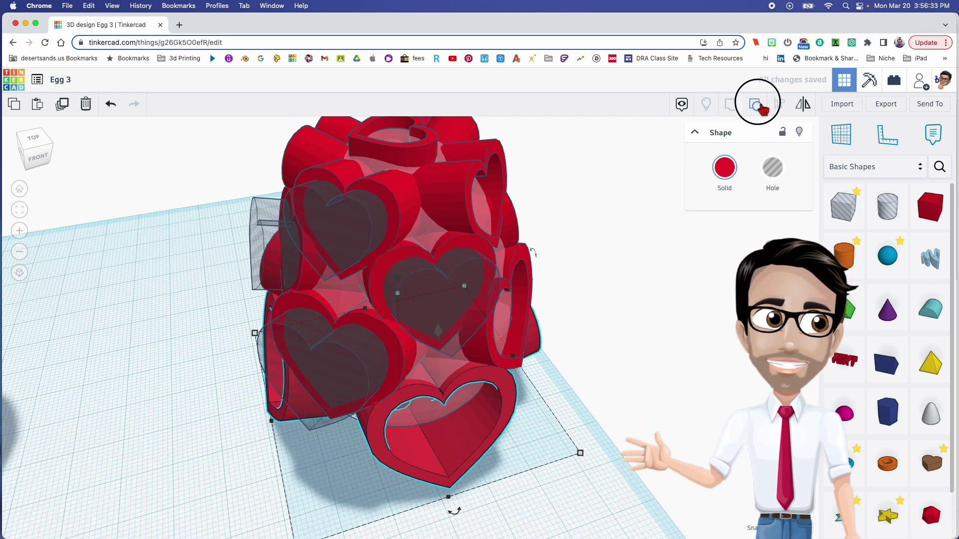
click(757, 105)
click(507, 406)
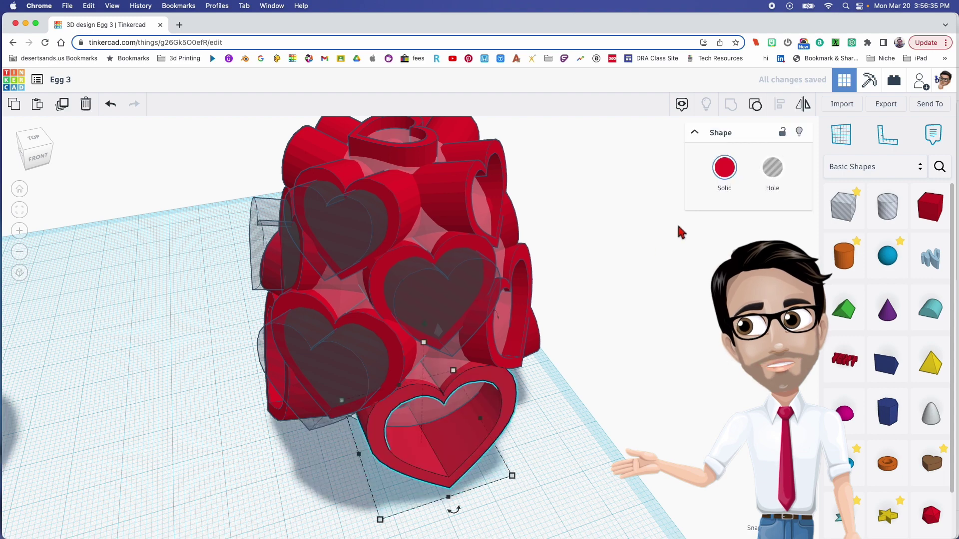
click(756, 105)
Step: Split the neighboring third-ring heart and the uppermost-ring heart above it into heart and hole
right_drag(571, 327, 515, 312)
click(514, 313)
click(756, 106)
right_drag(593, 344, 624, 334)
click(530, 205)
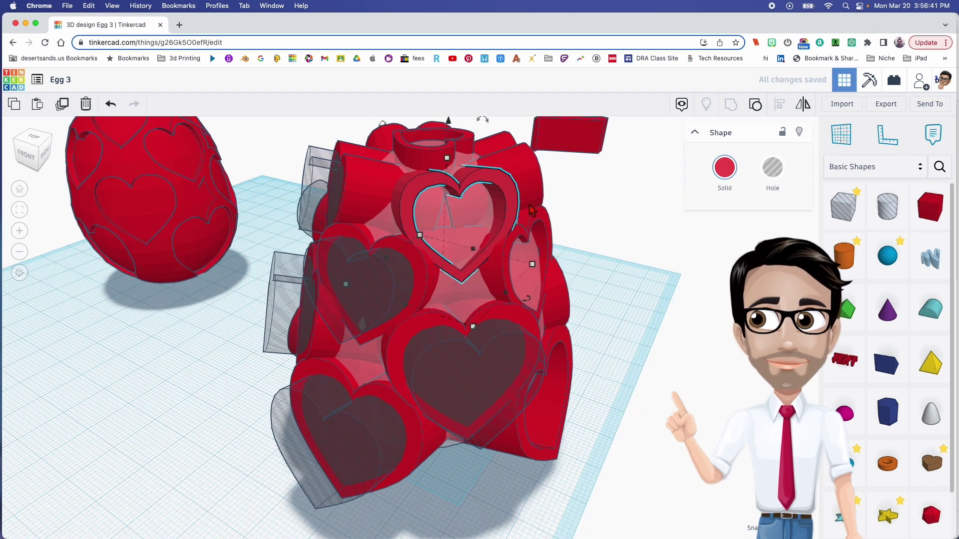
click(755, 105)
Step: Ungroup the second-ring heart and the lowest-ring heart on the egg's right side into heart and hole
right_drag(616, 278, 418, 271)
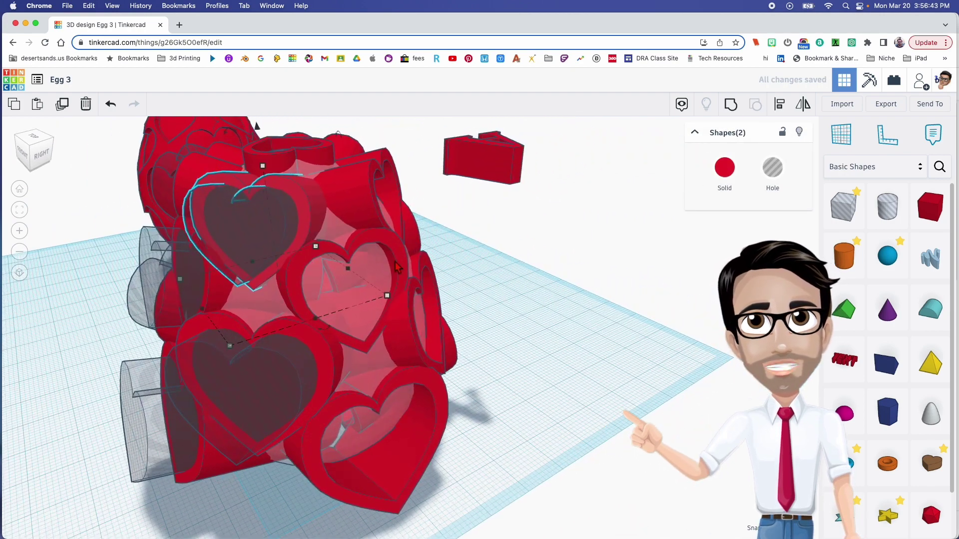
click(378, 246)
click(755, 107)
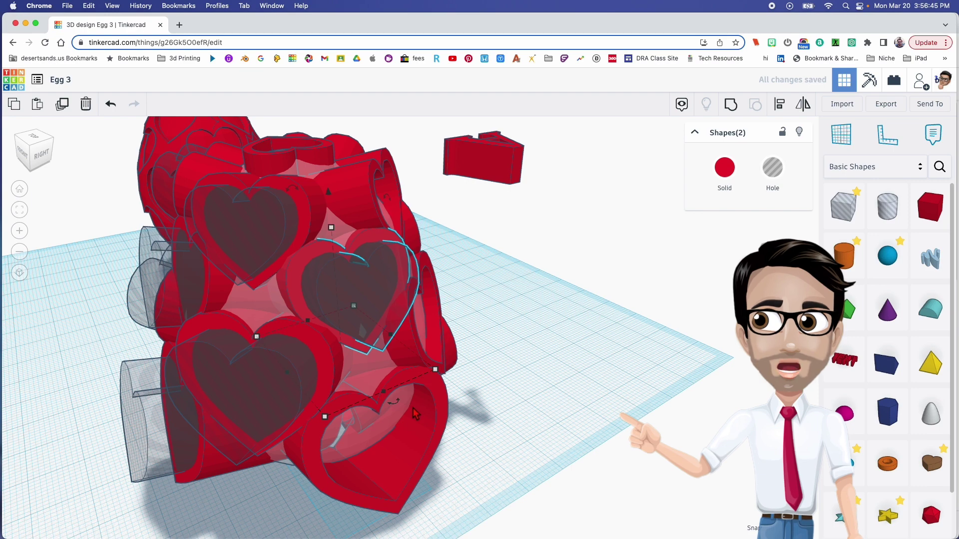
click(442, 405)
click(768, 115)
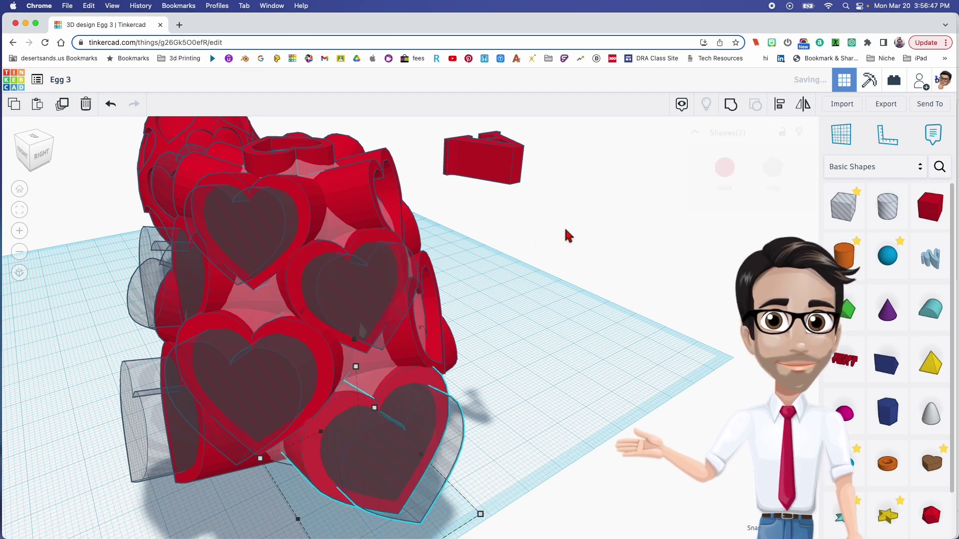
Step: Ungroup the next intact uppermost-ring and third-ring hearts toward the egg's back into heart and hole
right_drag(496, 239, 512, 190)
click(511, 189)
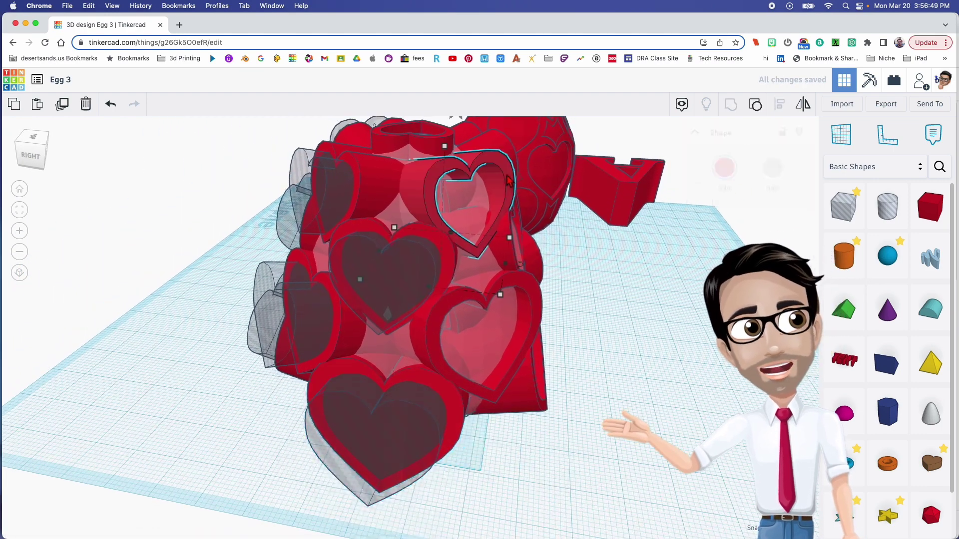
click(755, 106)
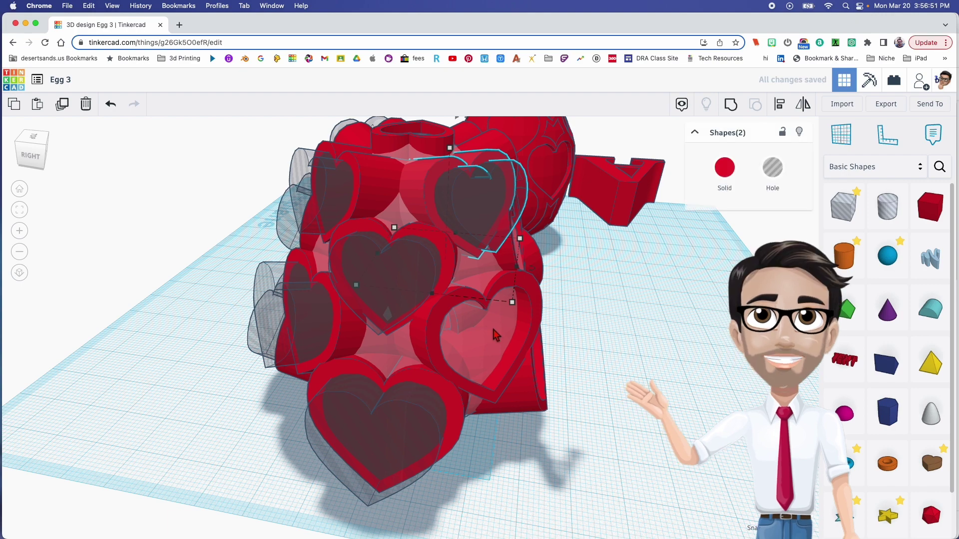
click(441, 337)
click(755, 105)
Step: Ungroup the lowest-ring heart and the second-ring heart on the egg's back into heart and hole
right_drag(623, 293, 530, 331)
click(516, 292)
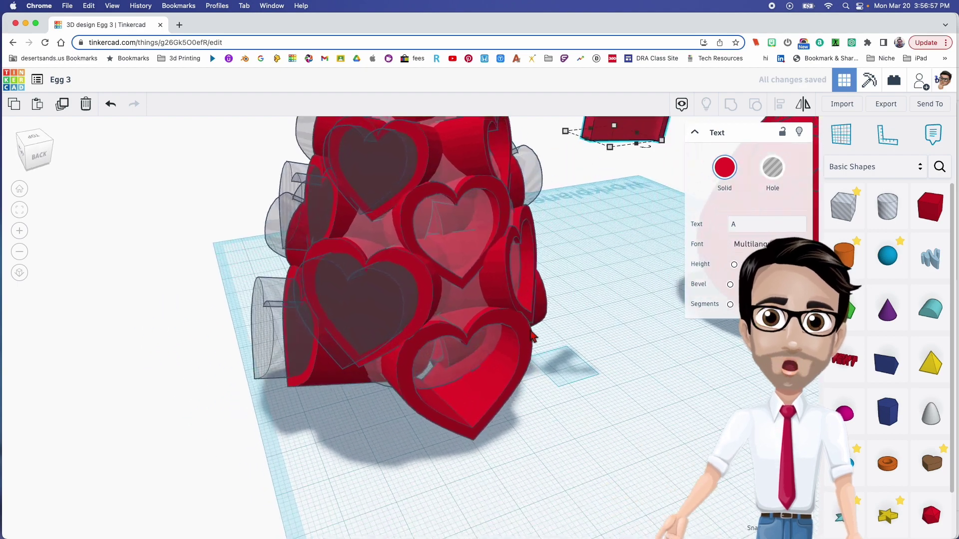
click(530, 332)
click(756, 105)
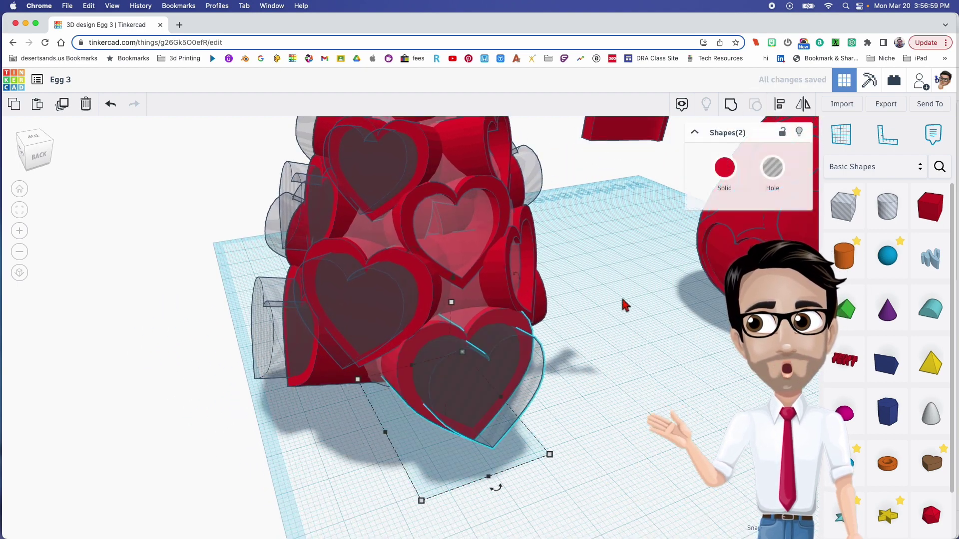
click(467, 270)
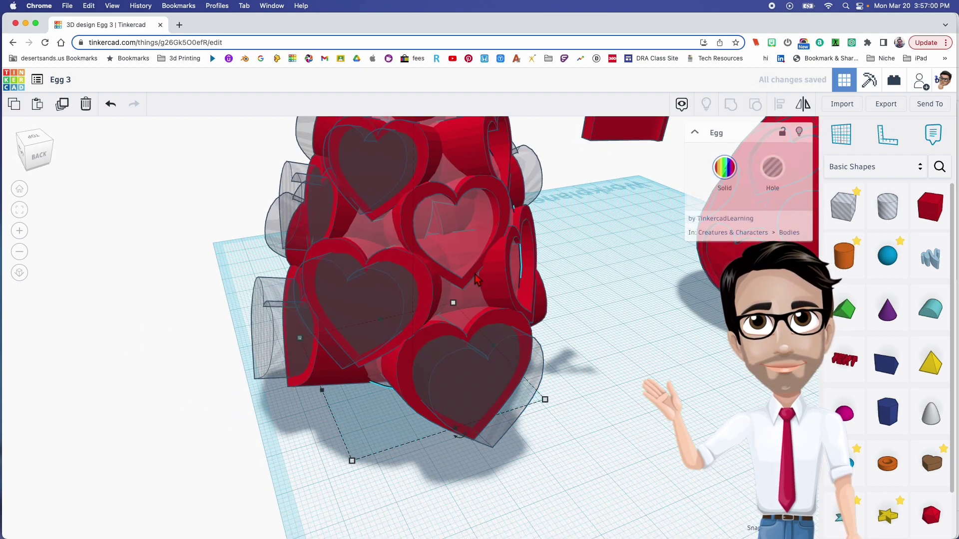
click(508, 206)
click(755, 104)
Step: Split the last intact third-ring heart and the last uppermost-ring heart into heart and hole
right_drag(616, 255, 450, 324)
click(452, 324)
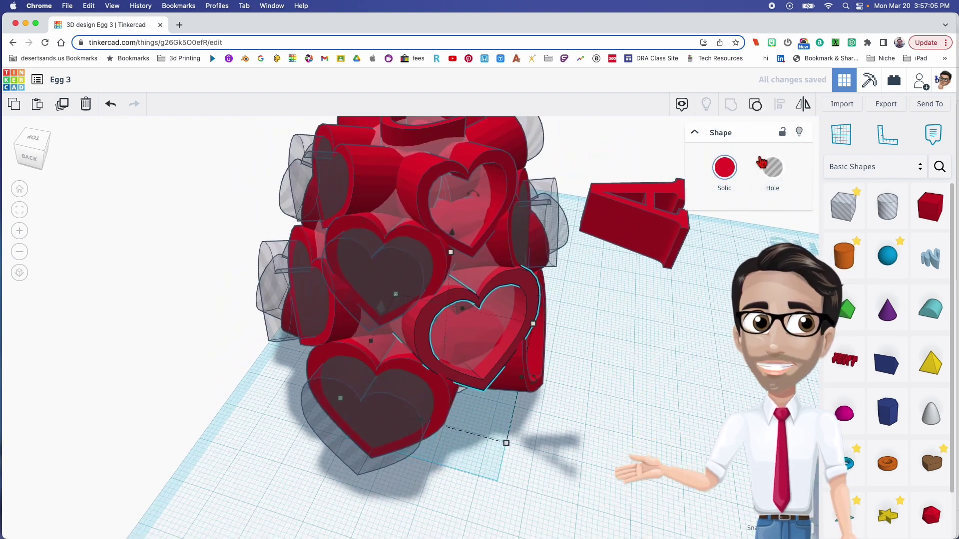
click(760, 109)
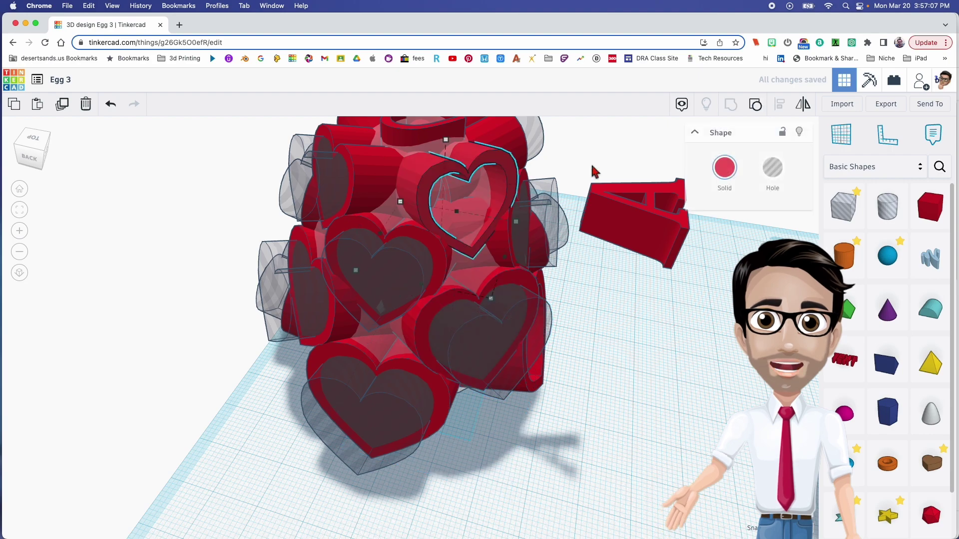
right_drag(578, 289, 457, 195)
Step: Split the last hollow heart of the lowest ring into heart and hole
right_drag(699, 423, 510, 295)
scroll(510, 296, down, 4)
mouse_move(595, 385)
right_down()
mouse_move(625, 400)
mouse_move(590, 404)
mouse_move(593, 396)
right_up()
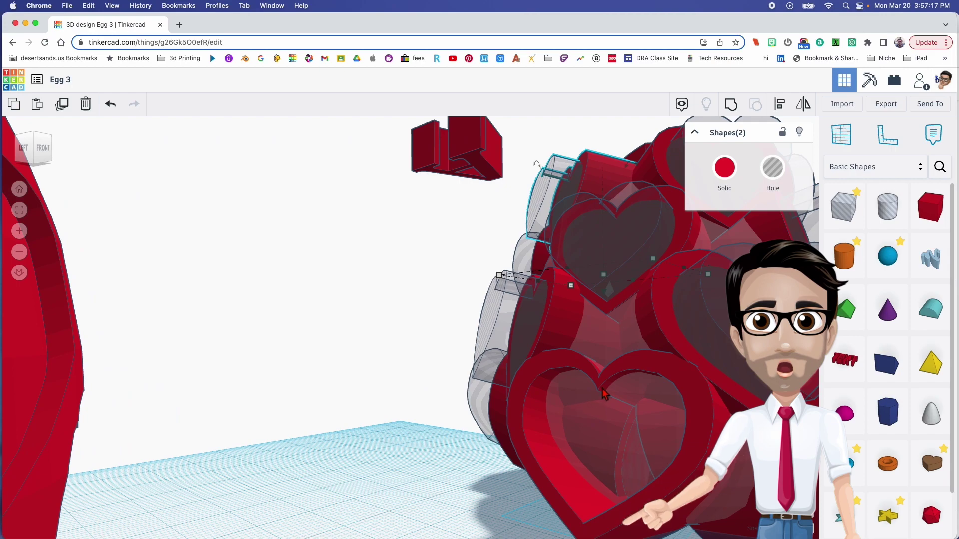
click(636, 456)
click(756, 107)
Step: Ungroup the small hollow heart on the egg's tip into heart and hole
right_drag(674, 340, 392, 245)
scroll(661, 334, down, 3)
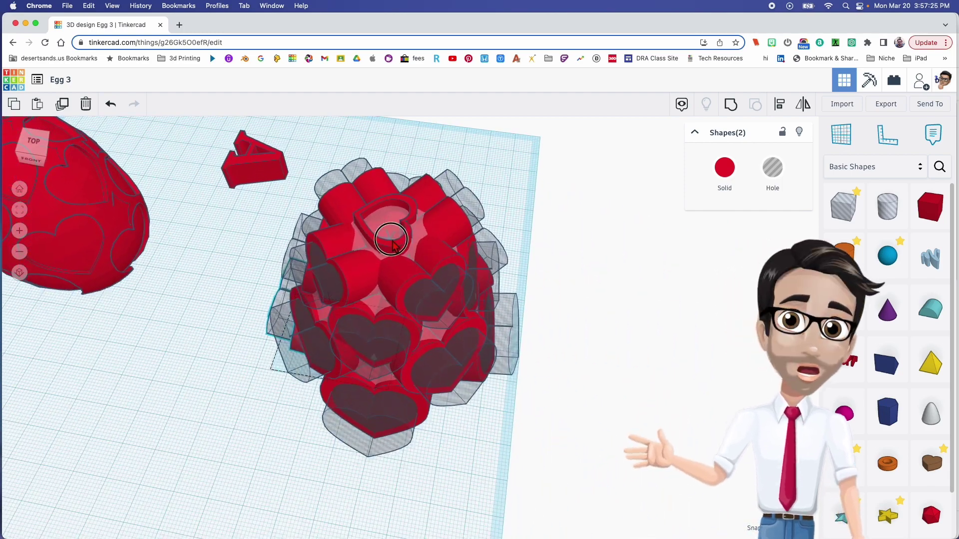
click(392, 241)
click(404, 231)
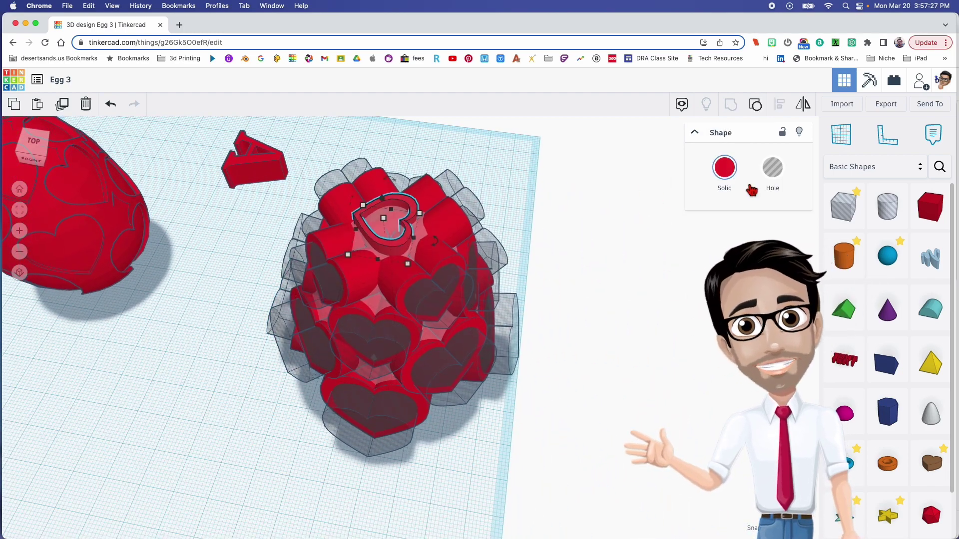
click(755, 104)
right_drag(574, 229, 616, 224)
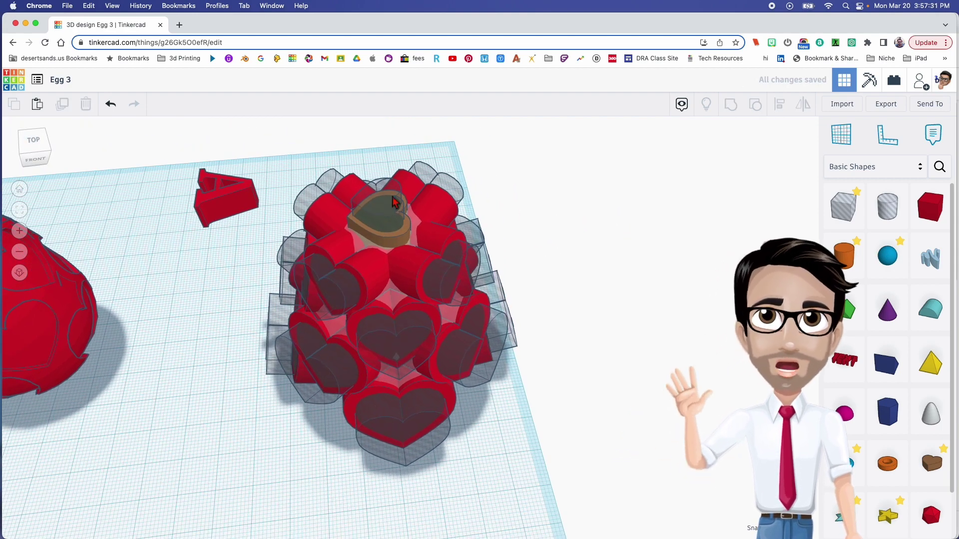
Step: Move the letter A away from the egg, then group the egg with all its hearts and holes, keeping multicolor
drag(225, 193, 134, 185)
drag(236, 166, 569, 432)
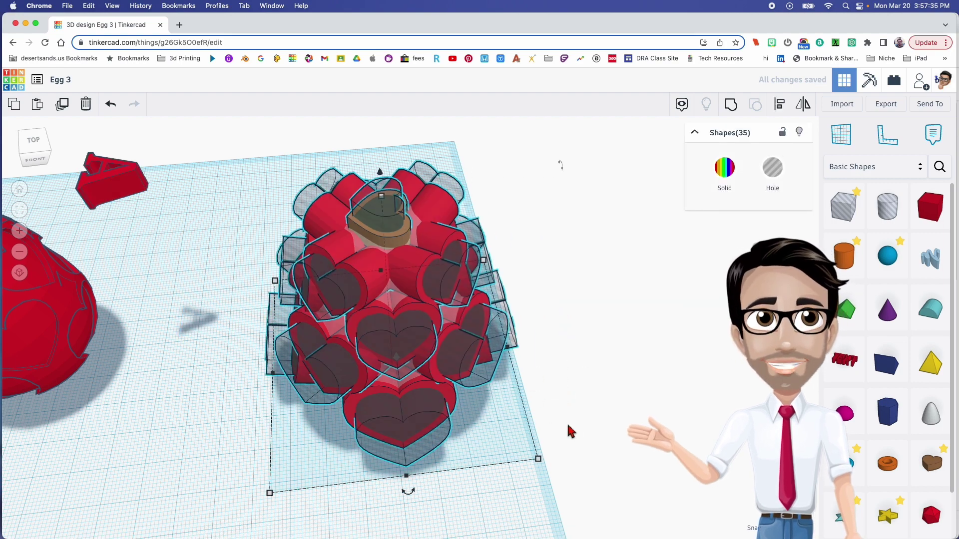
key(ctrl+g)
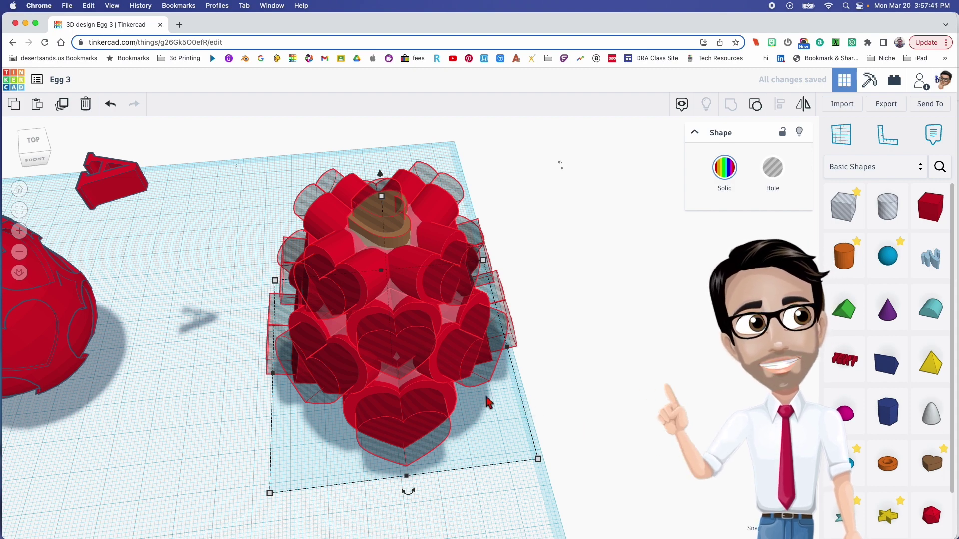
Step: Inspect the grouped egg and its heart-shaped openings from several sides and up close
mouse_move(437, 404)
right_down()
mouse_move(449, 390)
mouse_move(437, 405)
right_up()
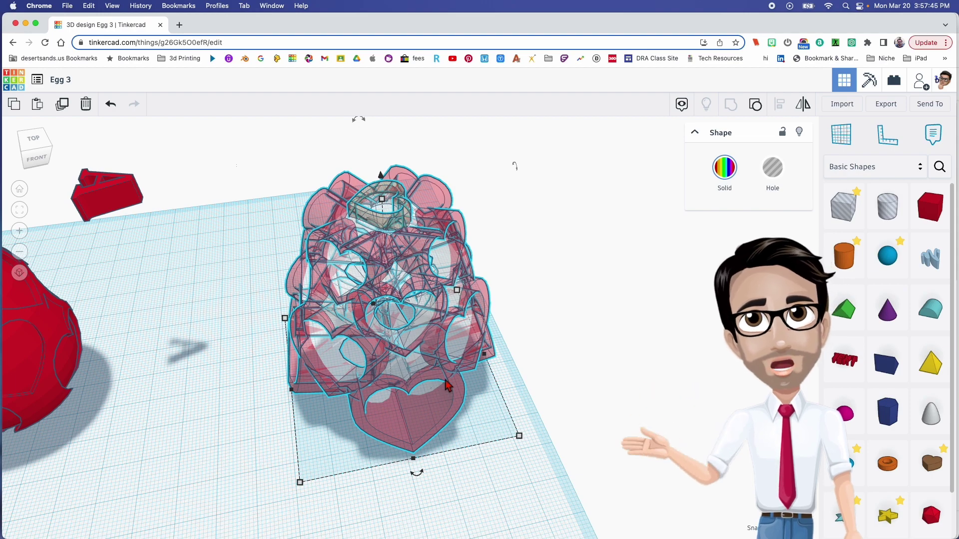
mouse_move(446, 385)
right_down()
mouse_move(423, 367)
mouse_move(439, 364)
mouse_move(433, 377)
right_up()
scroll(411, 349, up, 3)
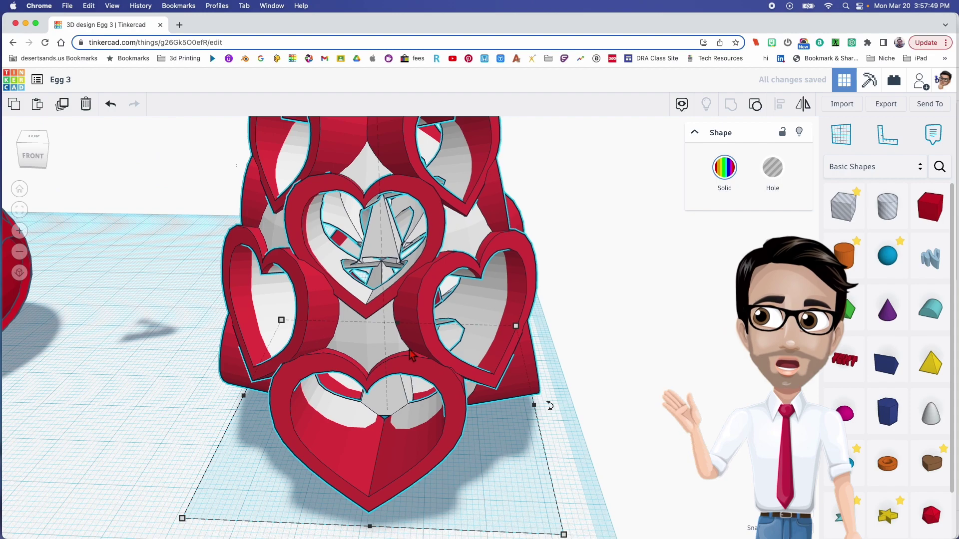
right_drag(404, 338, 494, 342)
scroll(494, 344, down, 5)
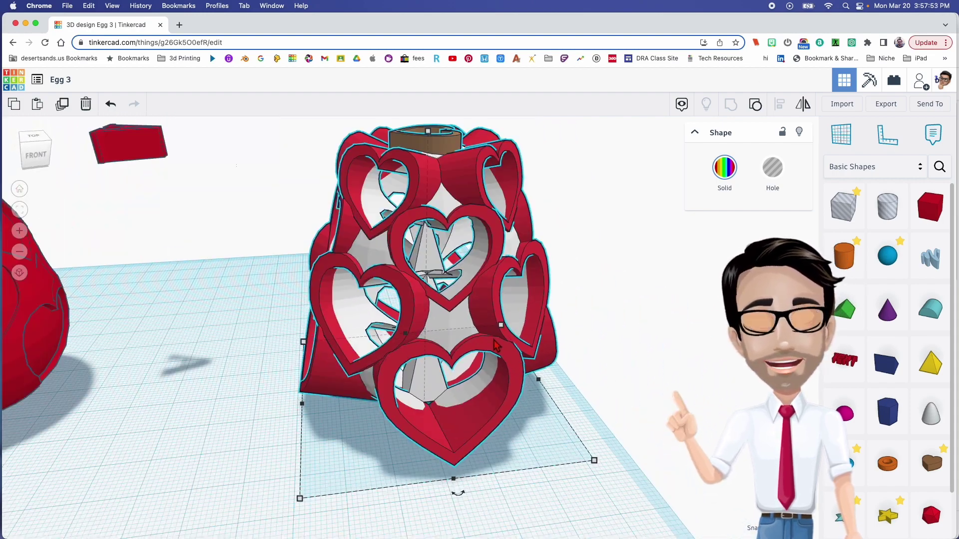
scroll(496, 344, down, 3)
Step: Search the shape library for "egg" and place both an Egg Hole and a solid Egg in the design
click(941, 168)
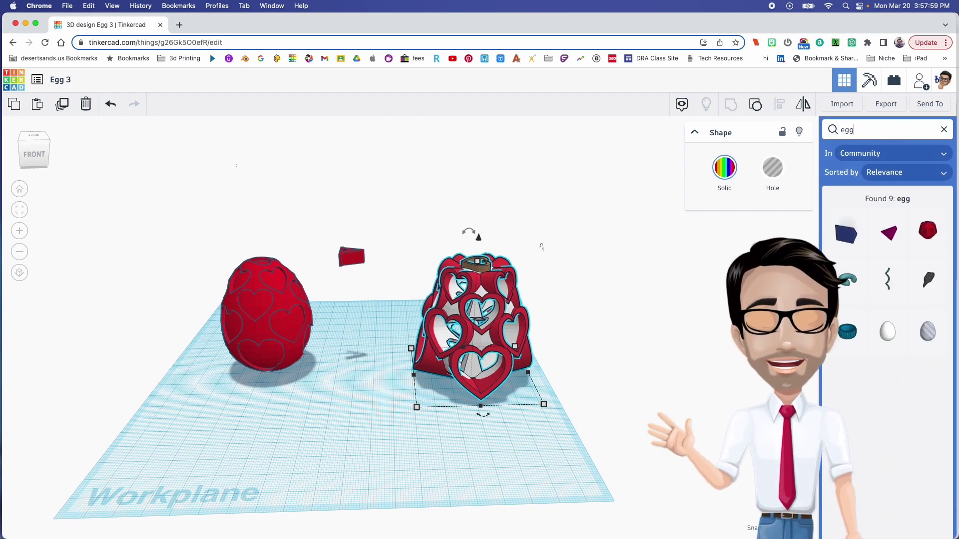
drag(926, 338, 310, 455)
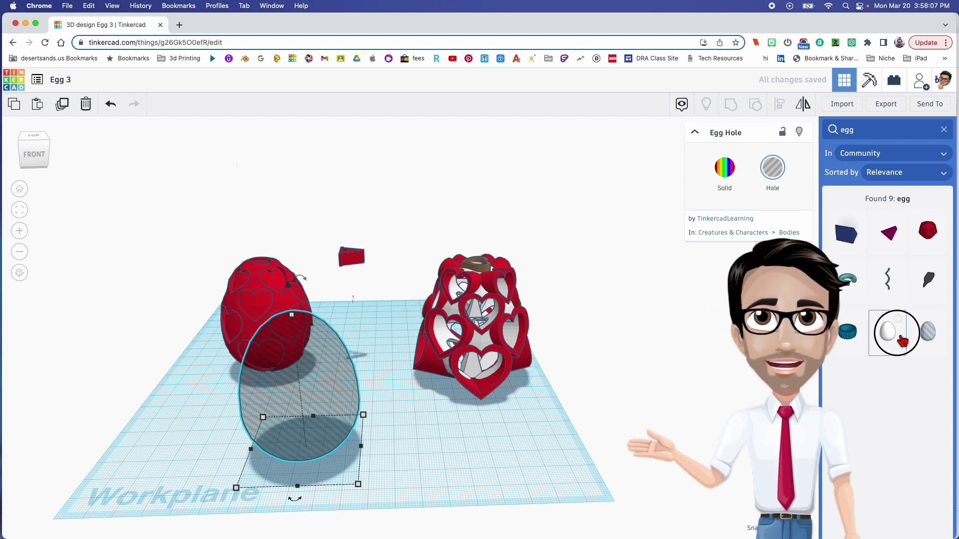
drag(902, 341, 400, 285)
click(320, 370)
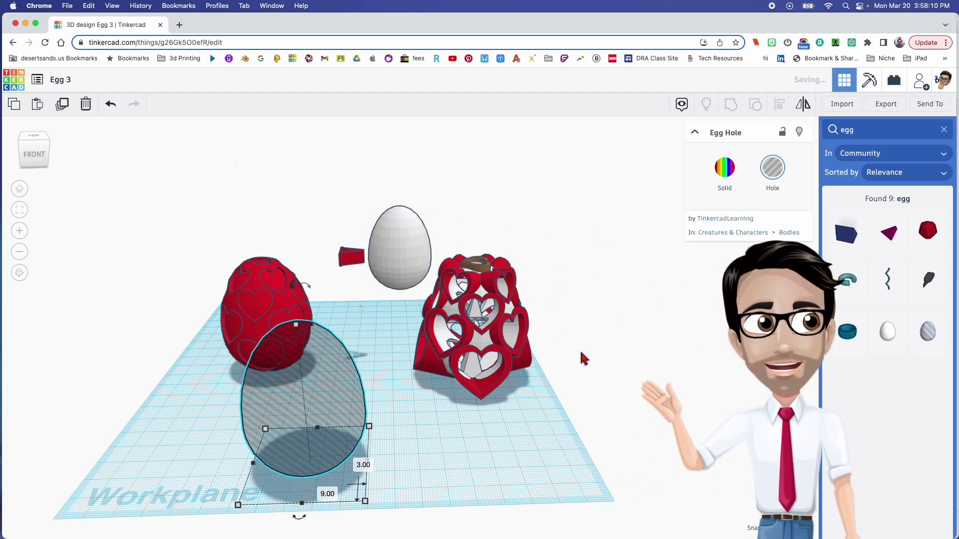
Step: Clear the shape search, add a solid red box enlarged well beyond the egg's size, and move the egg hole inside it
click(944, 130)
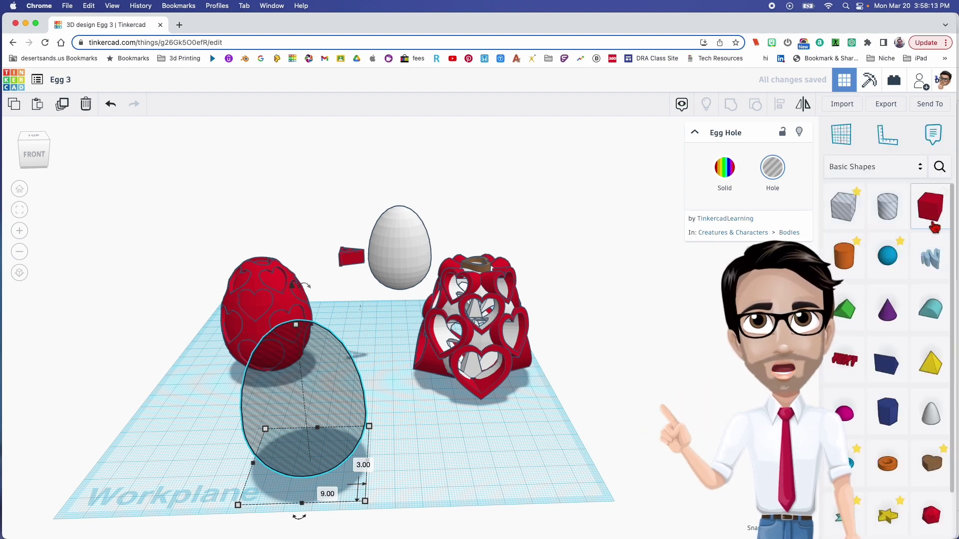
drag(929, 206, 627, 538)
drag(493, 427, 494, 315)
scroll(580, 362, down, 3)
right_drag(579, 362, 582, 382)
drag(372, 420, 519, 387)
Step: Centre the box and the egg hole on each other along both horizontal axes and group them
right_drag(442, 405, 641, 372)
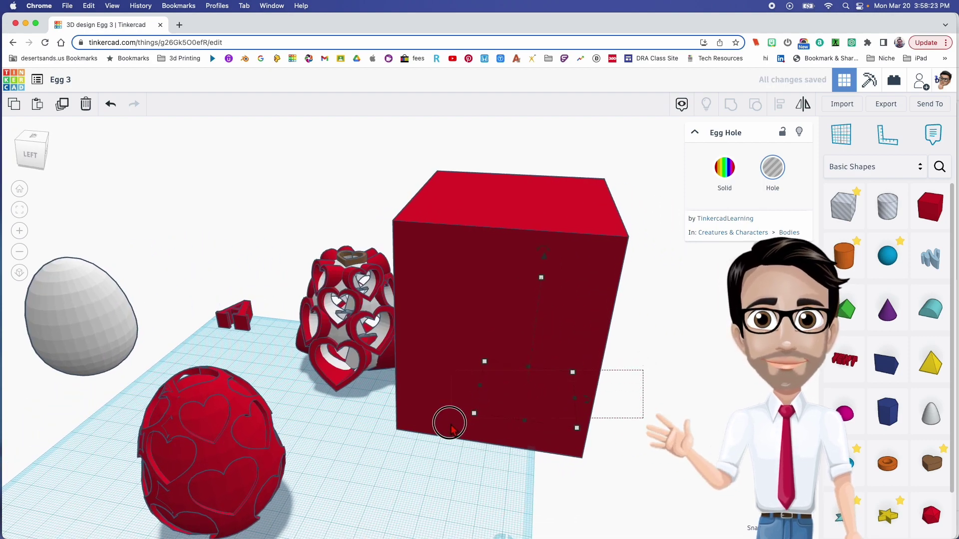
drag(643, 370, 453, 423)
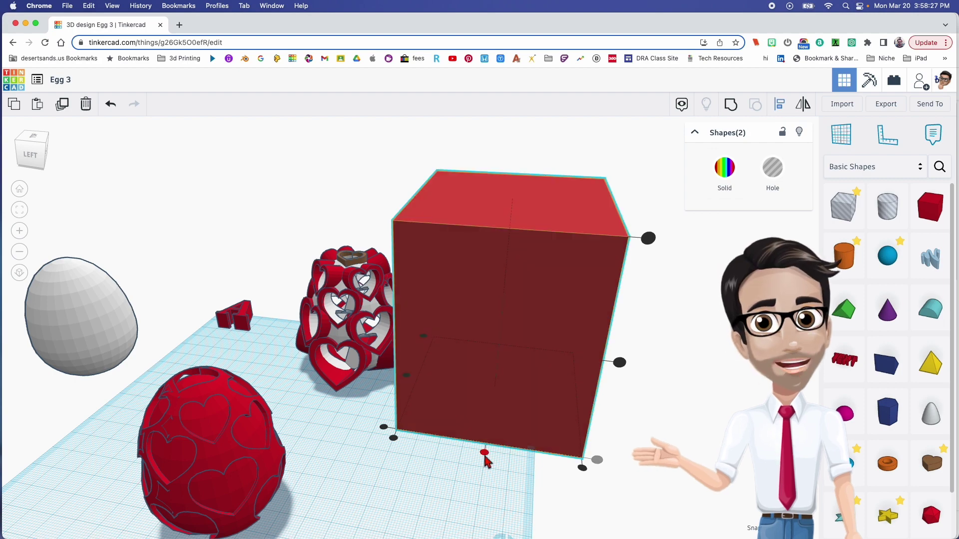
right_drag(479, 440, 385, 382)
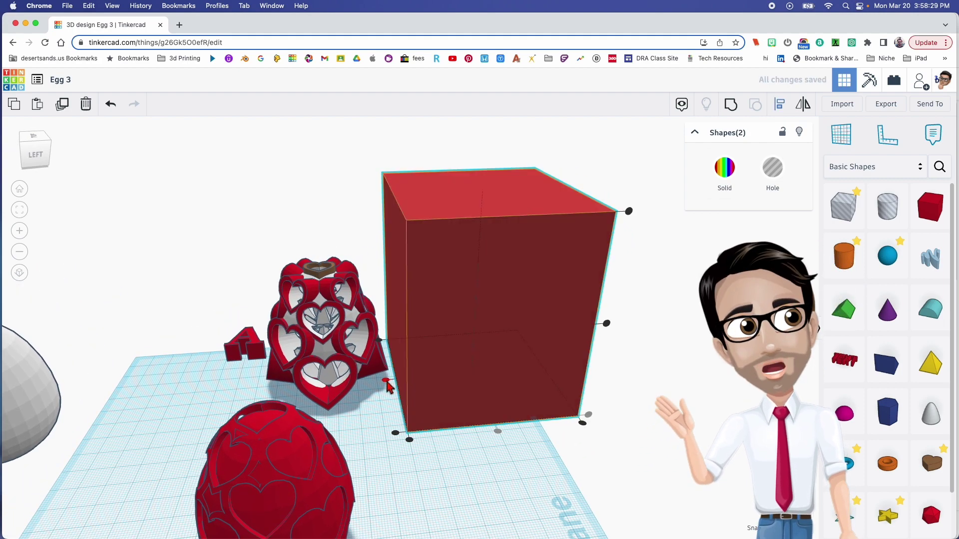
right_drag(476, 382, 648, 353)
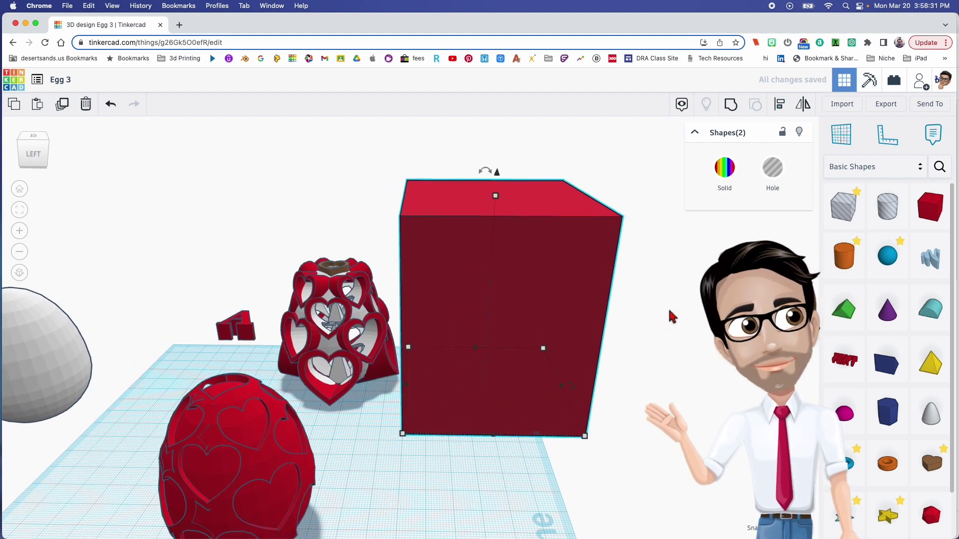
click(501, 384)
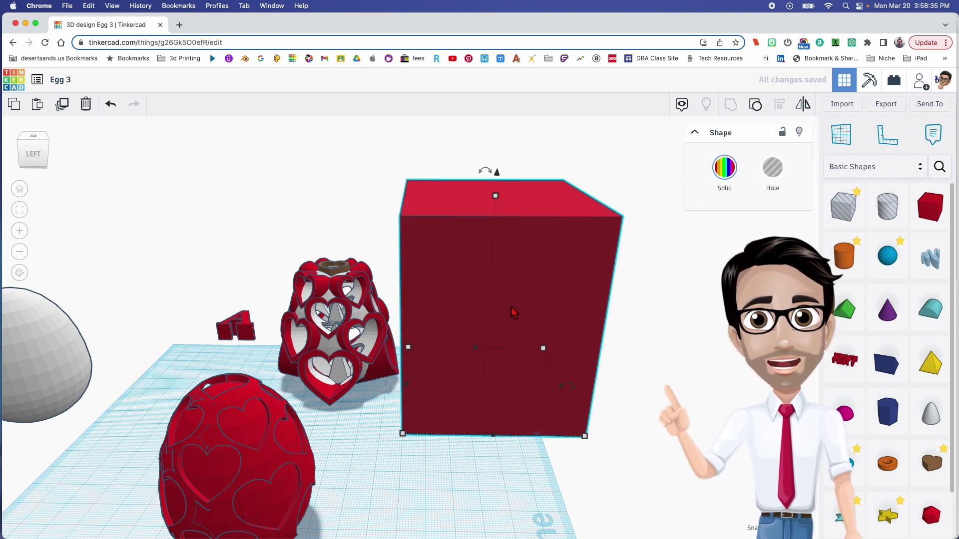
Step: Make the grouped box see-through to check its egg-shaped cavity, then turn the whole box into a hole
key(t)
right_drag(510, 307, 534, 280)
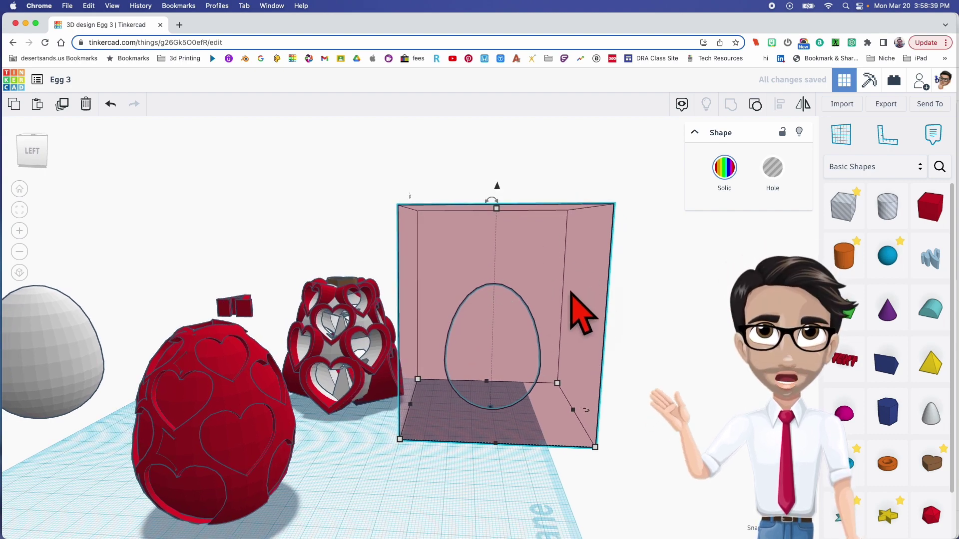
click(773, 172)
right_drag(610, 324, 318, 314)
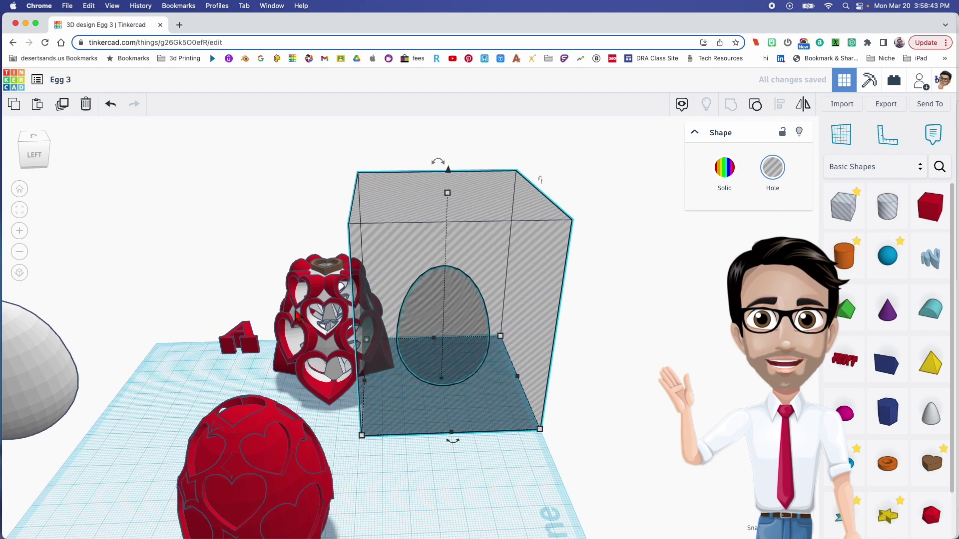
Step: Delete the letter A, then centre the box hole with the egg cavity on the heart egg along both horizontal axes
click(252, 341)
key(Delete)
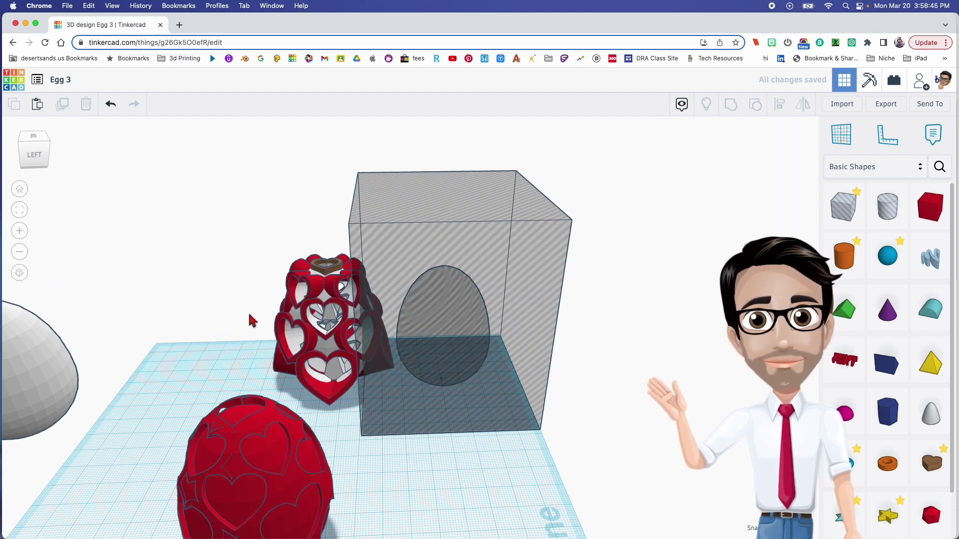
drag(468, 346, 454, 345)
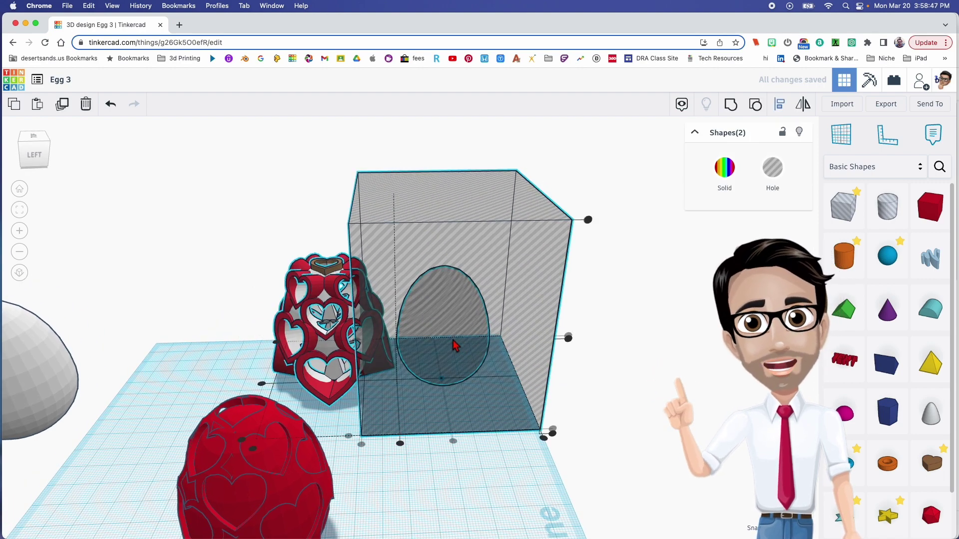
click(401, 444)
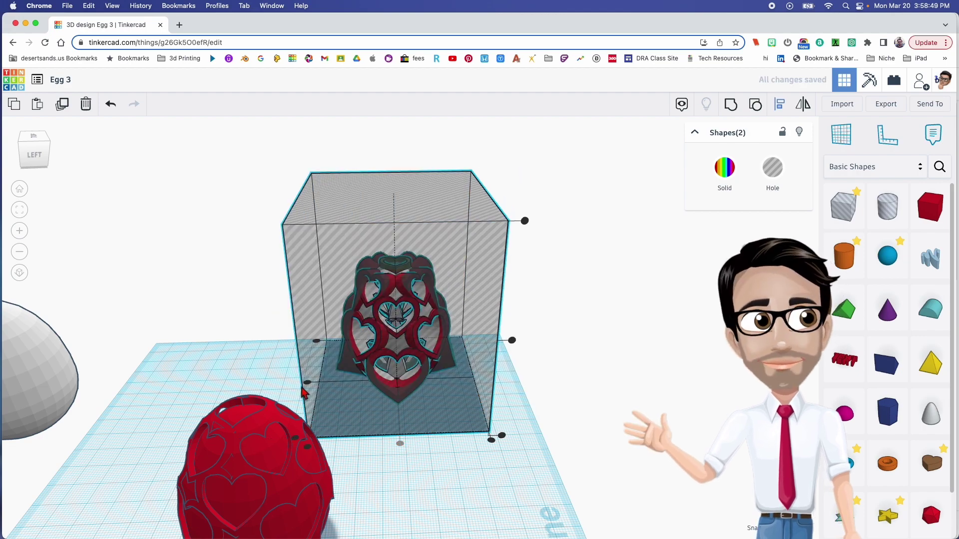
click(307, 384)
right_drag(392, 386, 498, 384)
Step: Add a 20 mm high box hole, sink it below the workplane, and position it under the heart egg
drag(856, 209, 695, 495)
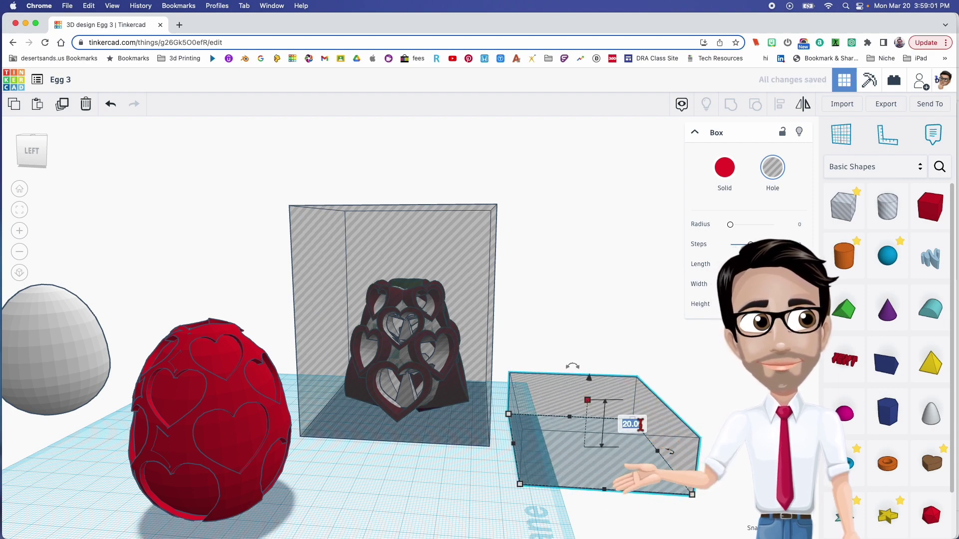
key(Return)
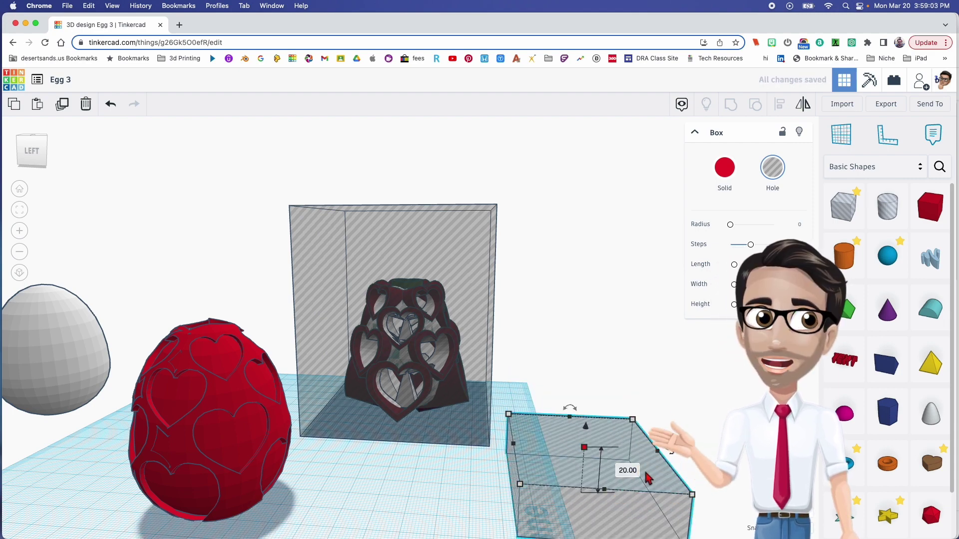
drag(648, 478, 446, 429)
right_drag(444, 412, 457, 438)
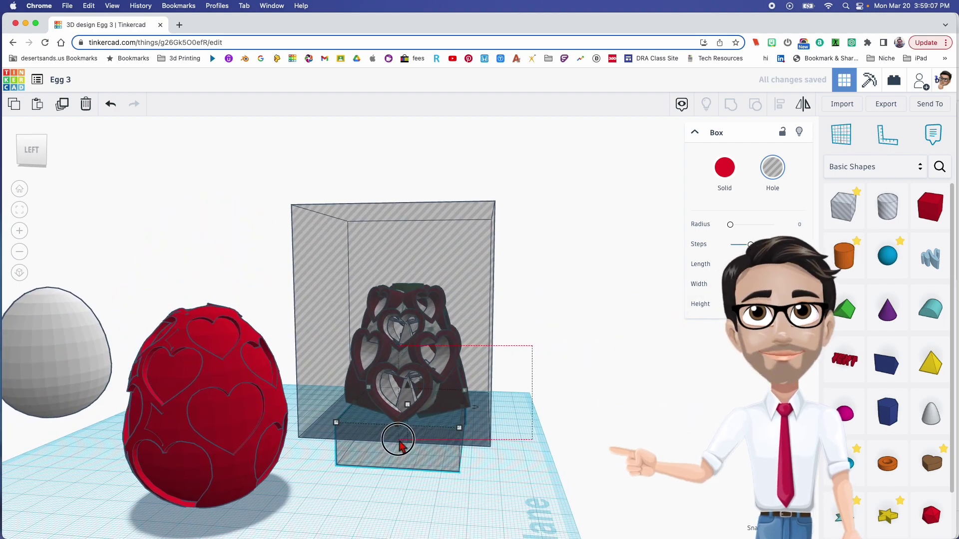
Step: Group the heart egg with the surrounding box hole and the lower box hole to trim the hearts to the egg's outline
drag(399, 443, 403, 447)
key(super+g)
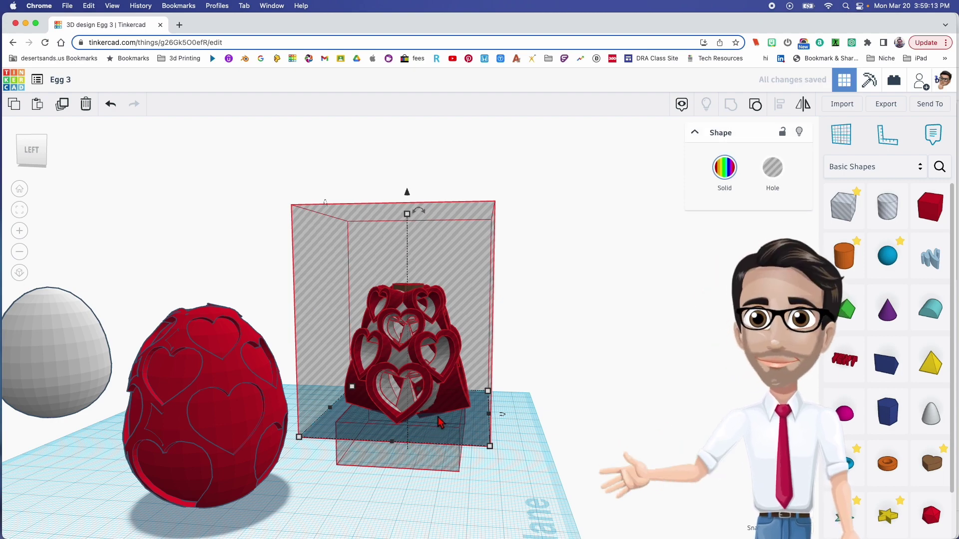
right_drag(464, 405, 491, 416)
scroll(491, 416, up, 5)
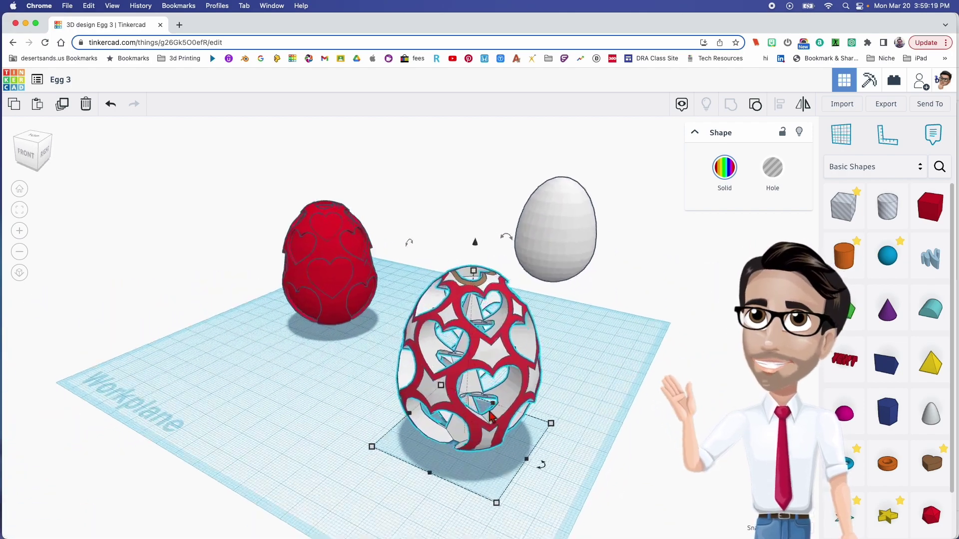
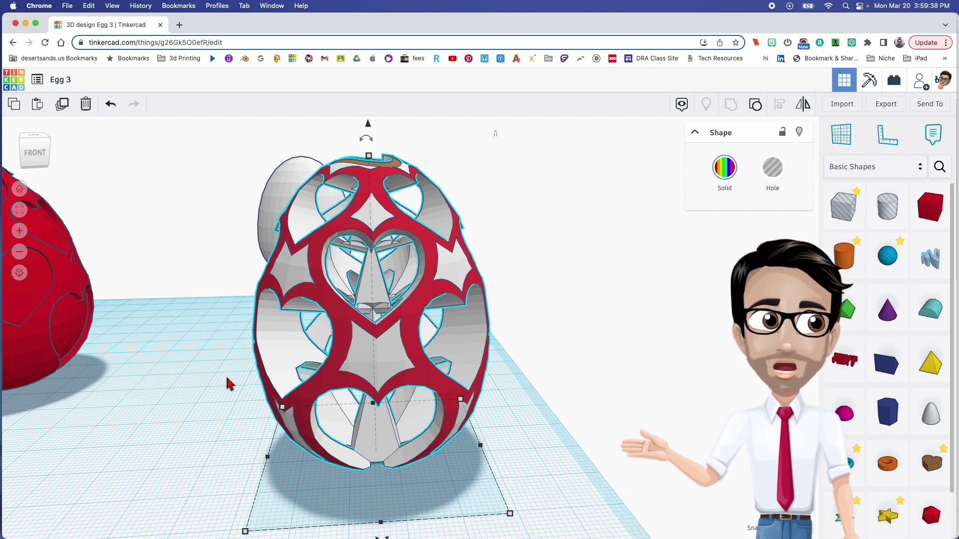
Step: Place a duplicate of the trimmed heart egg off to one side and move the plain white egg next to the original
scroll(197, 373, down, 2)
middle_drag(219, 366, 312, 370)
right_drag(289, 369, 145, 134)
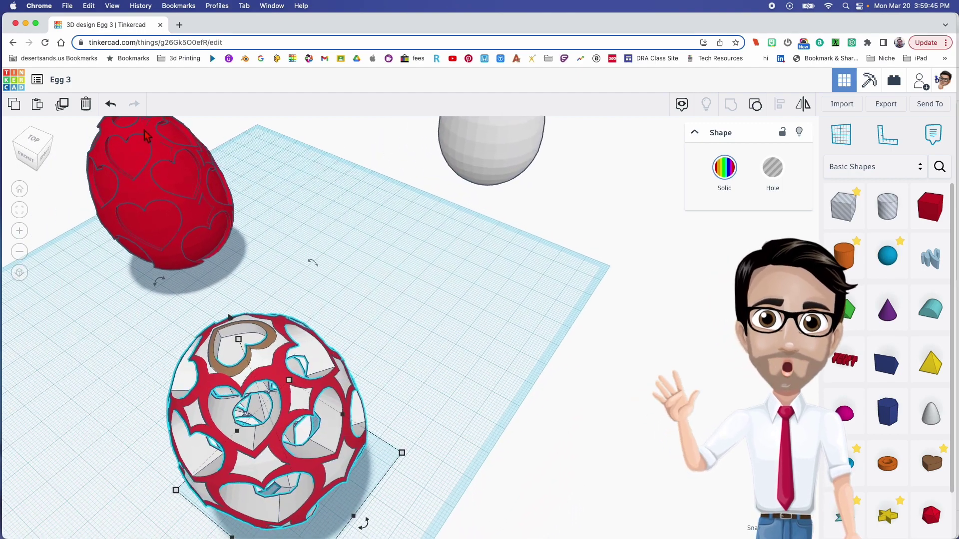
right_drag(209, 220, 390, 289)
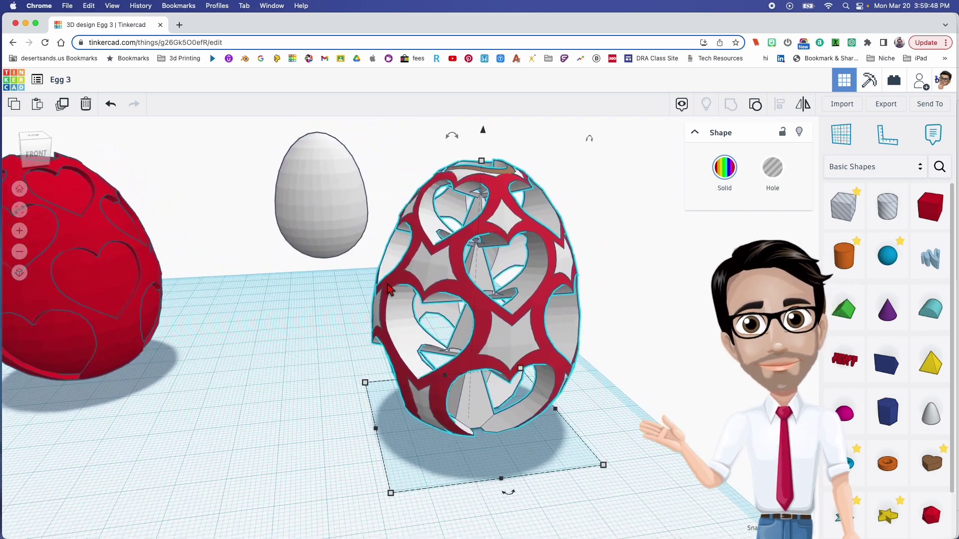
right_drag(498, 281, 483, 299)
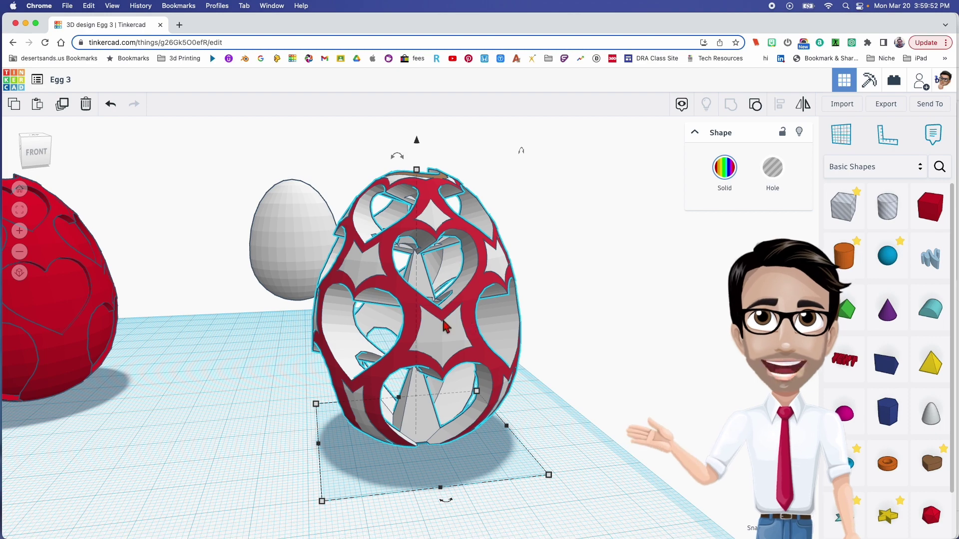
drag(445, 324, 702, 273)
drag(280, 242, 250, 252)
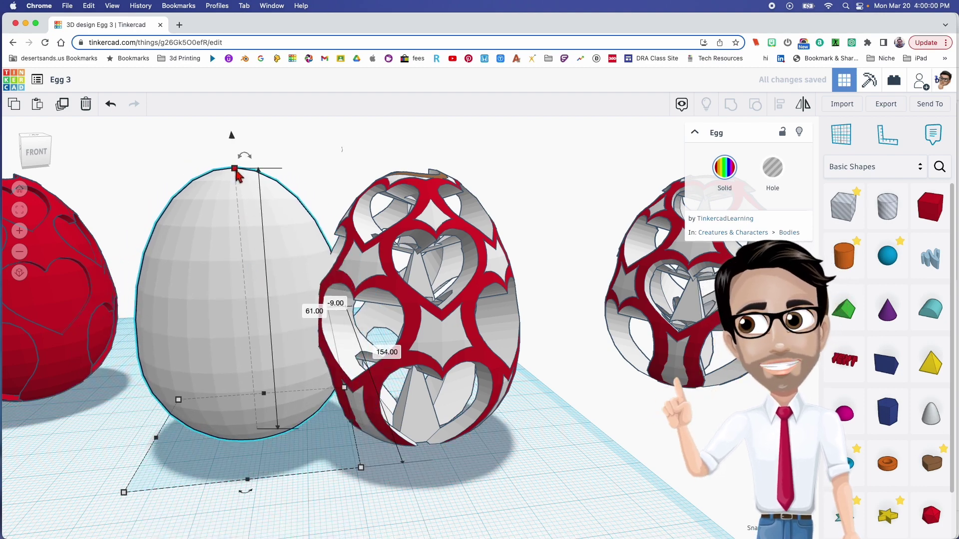
Step: Scale the plain egg proportionally to a height of 58 mm and colour it red
drag(235, 168, 235, 169)
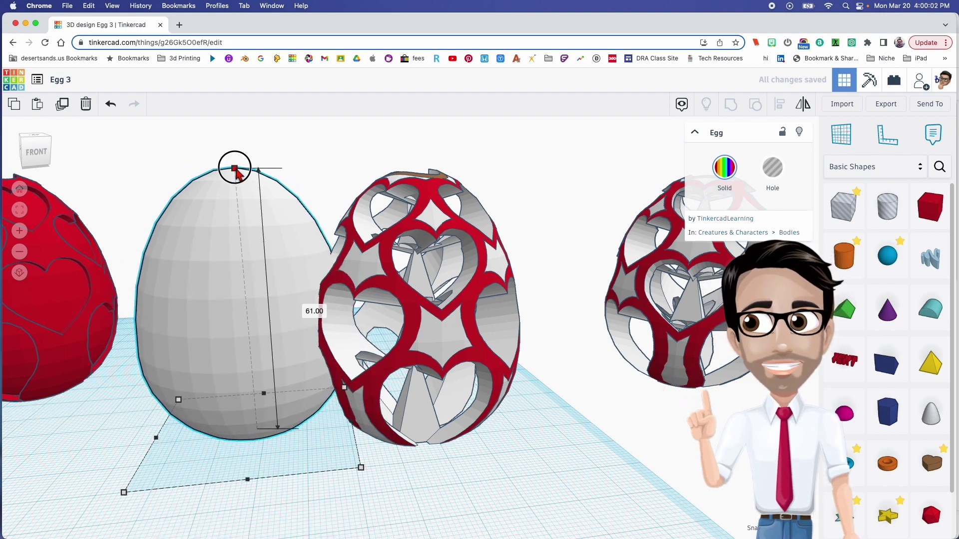
drag(236, 171, 236, 184)
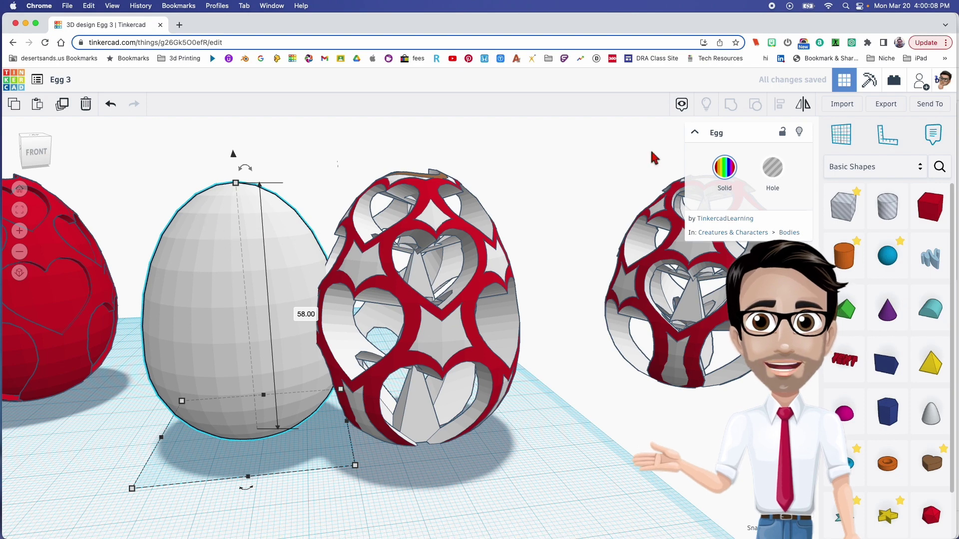
click(726, 172)
click(714, 259)
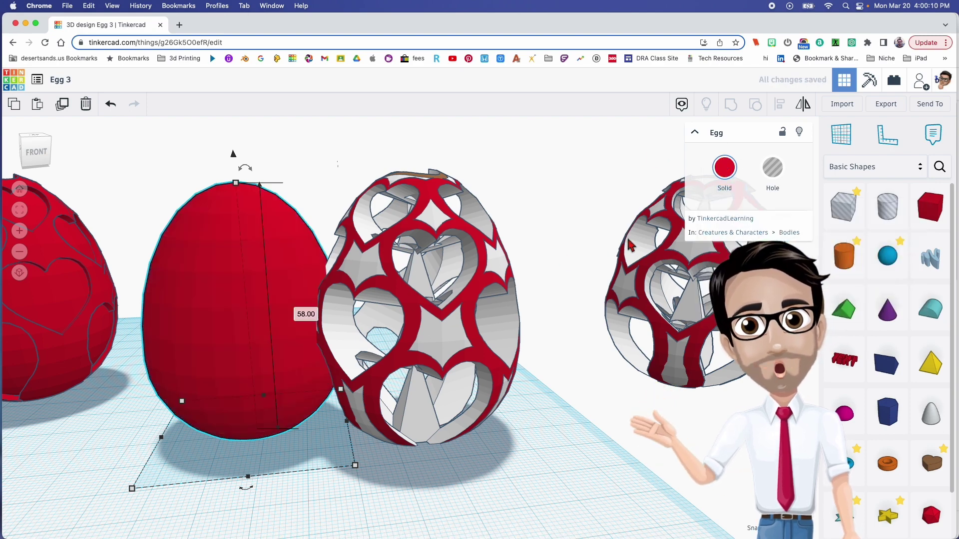
Step: Select the red egg and the adjacent heart egg and align their centres on all three axes
middle_drag(418, 308, 360, 310)
shift+click(350, 283)
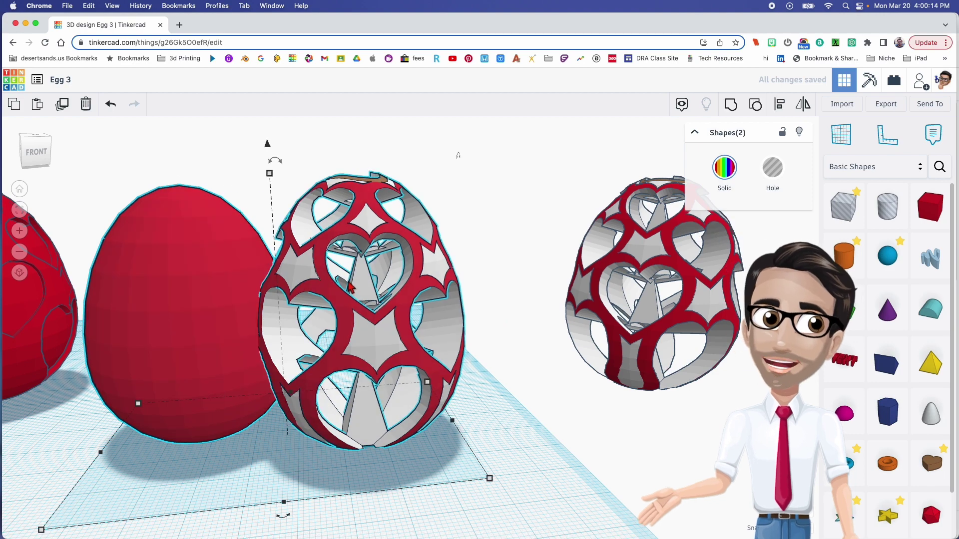
mouse_move(379, 336)
middle_down()
mouse_move(361, 285)
mouse_move(386, 320)
middle_up()
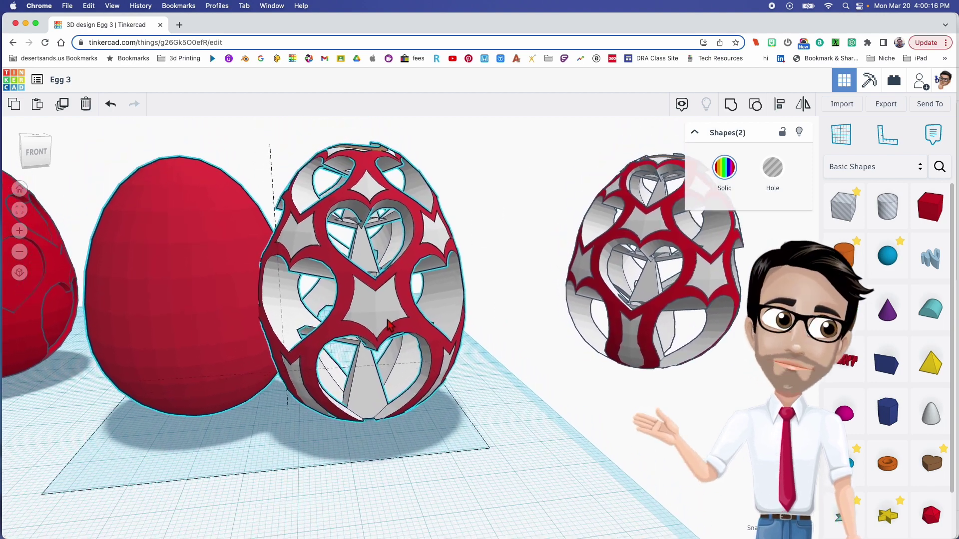
key(l)
click(285, 484)
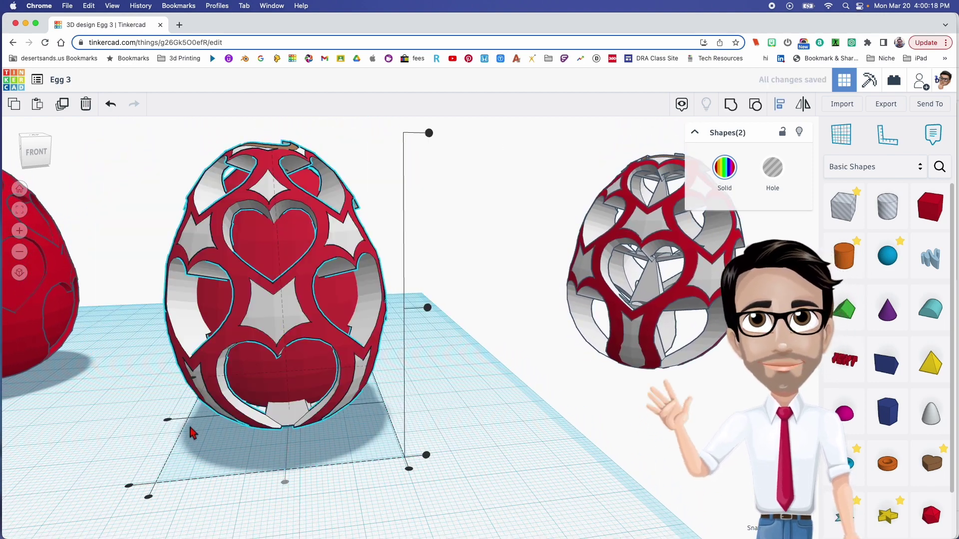
click(167, 419)
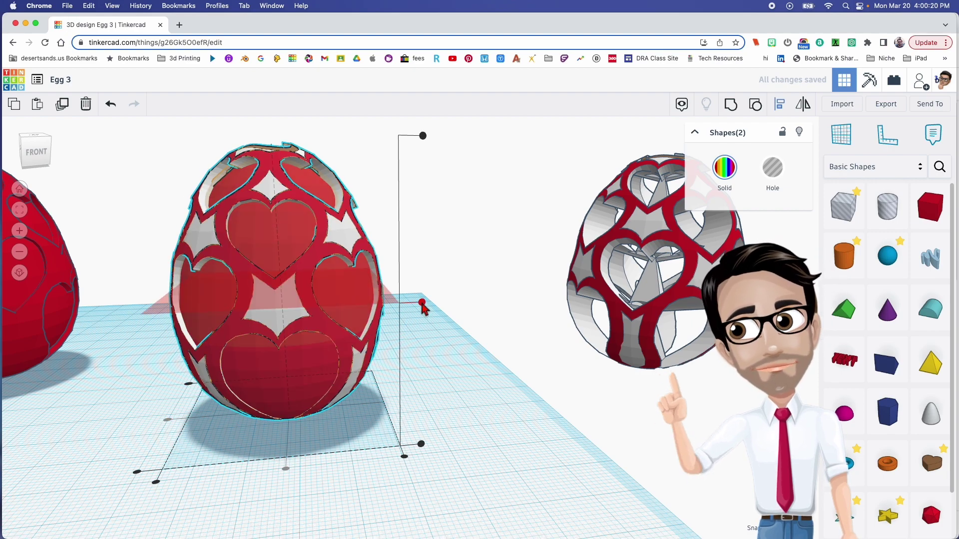
Step: Group the red egg with the heart shell around it and colour the whole group solid red
mouse_move(399, 349)
right_down()
mouse_move(418, 341)
mouse_move(353, 320)
mouse_move(228, 368)
mouse_move(394, 350)
right_up()
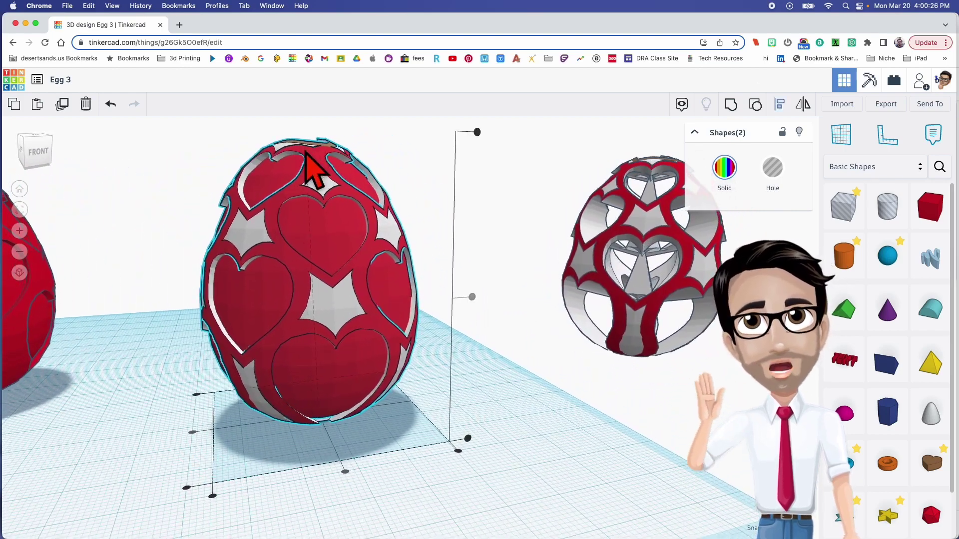
right_drag(279, 232, 385, 229)
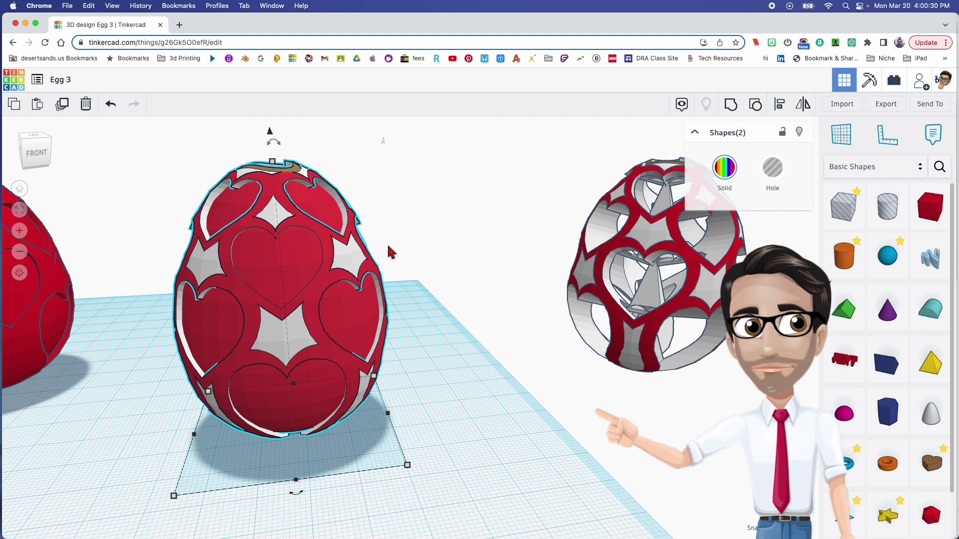
click(736, 110)
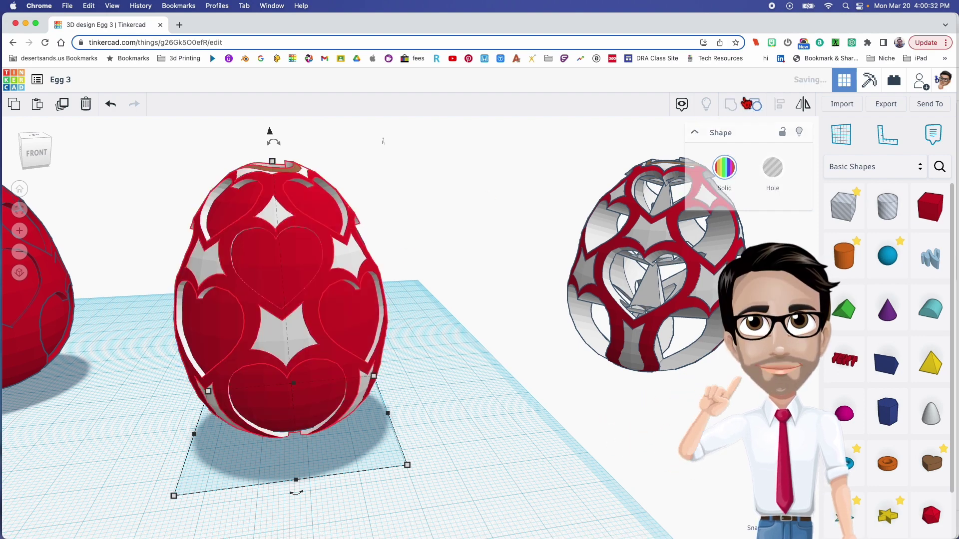
click(727, 183)
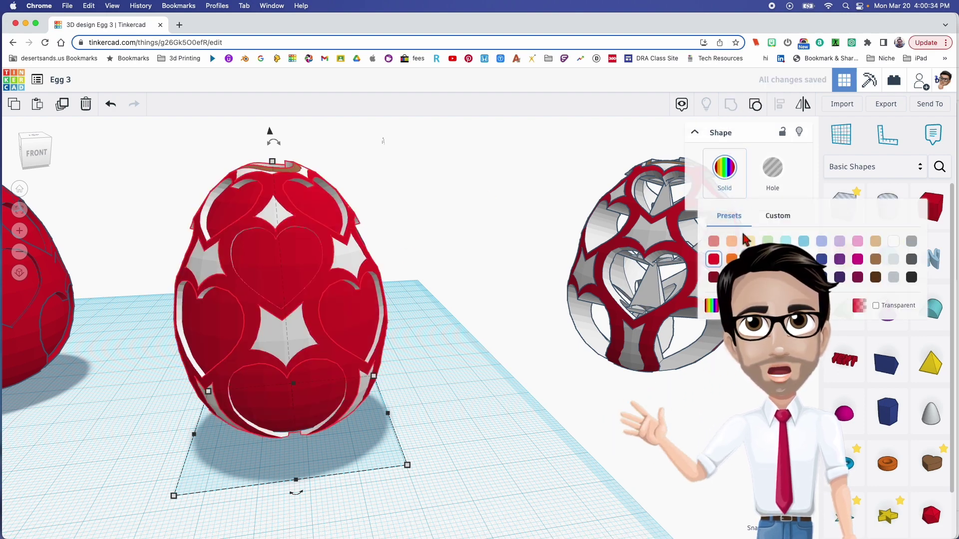
click(716, 259)
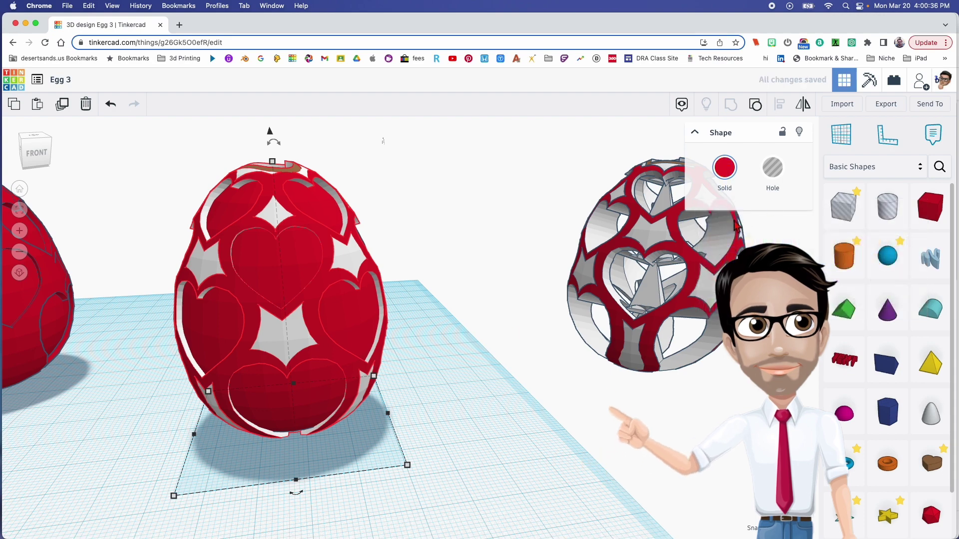
Step: Inspect the heart relief on the red grouped egg from another side and up close
click(464, 337)
mouse_move(354, 300)
right_down()
mouse_move(364, 295)
mouse_move(355, 317)
right_up()
click(295, 323)
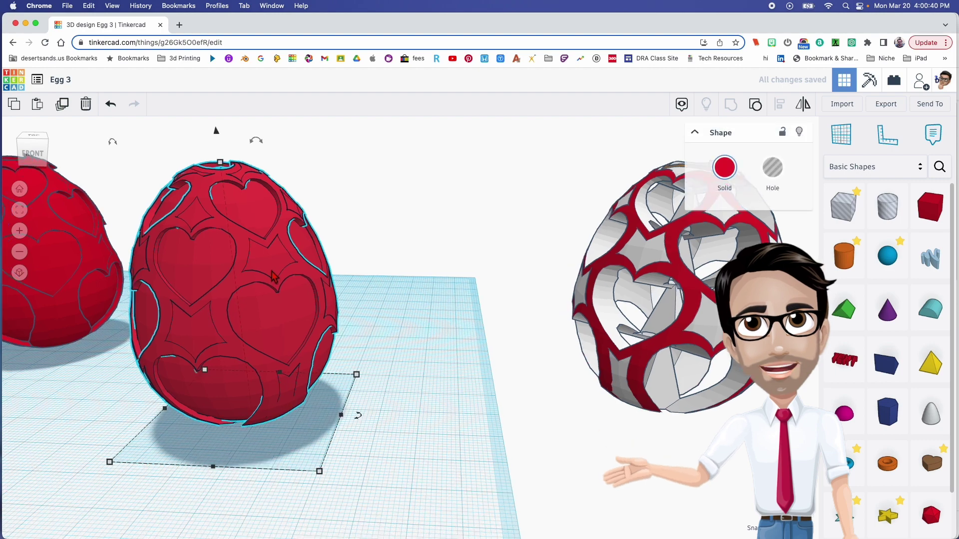
scroll(273, 277, up, 5)
scroll(252, 290, down, 5)
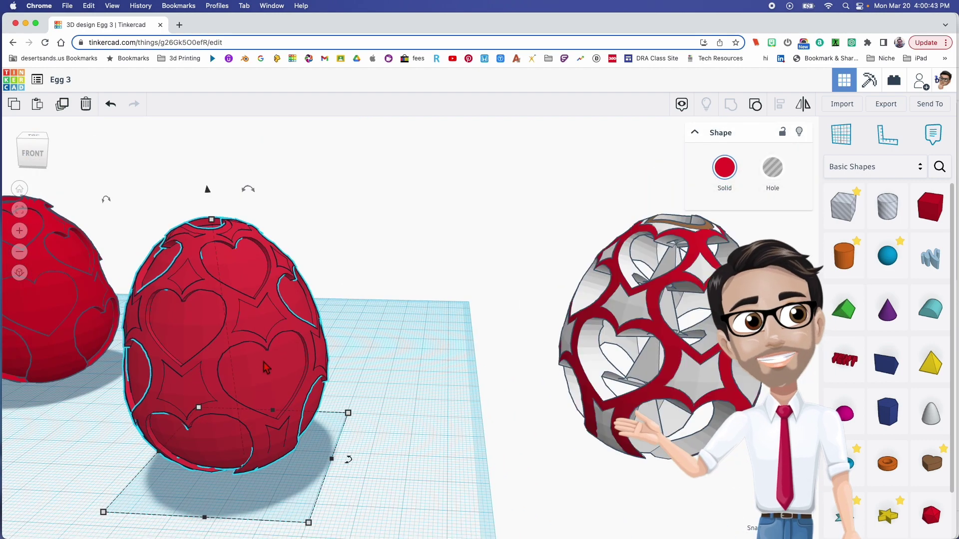
Step: Move the grouped red egg back on the workplane and bring the hollow heart egg closer to the other eggs
drag(264, 362, 266, 312)
drag(683, 329, 481, 358)
click(213, 340)
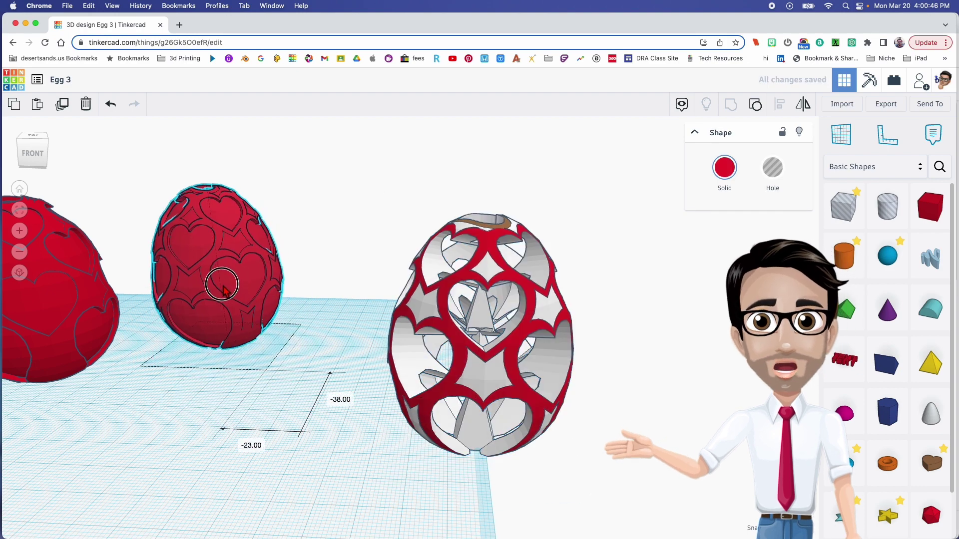
right_drag(251, 349, 350, 367)
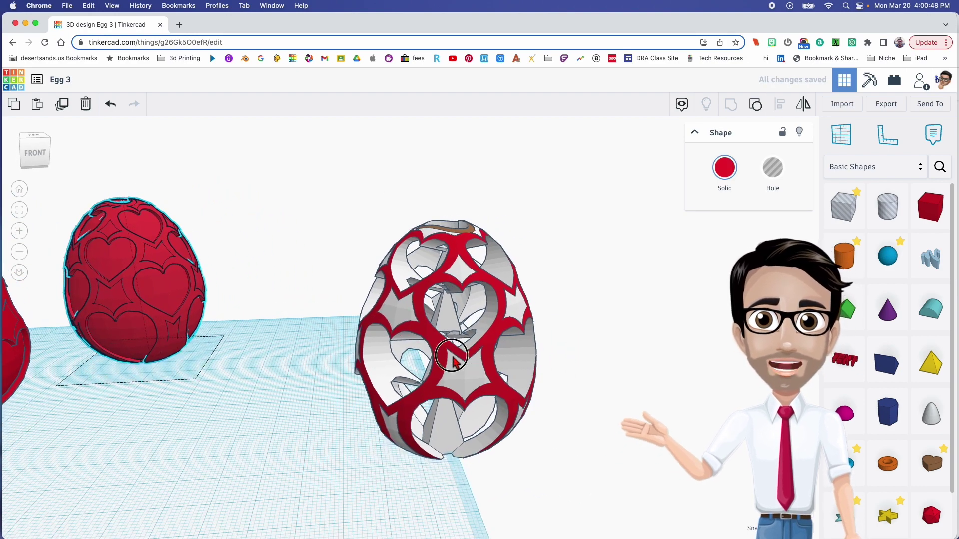
drag(355, 367, 228, 397)
Step: Ungroup the hollow heart egg and move its egg-cavity box hole well clear of the hearts
click(754, 105)
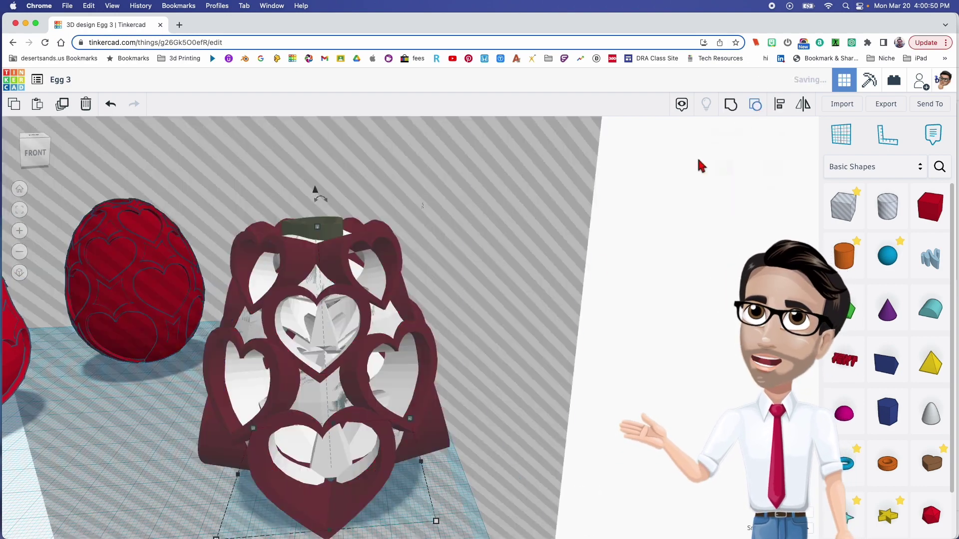
right_drag(480, 326, 448, 328)
click(661, 360)
drag(513, 325, 727, 201)
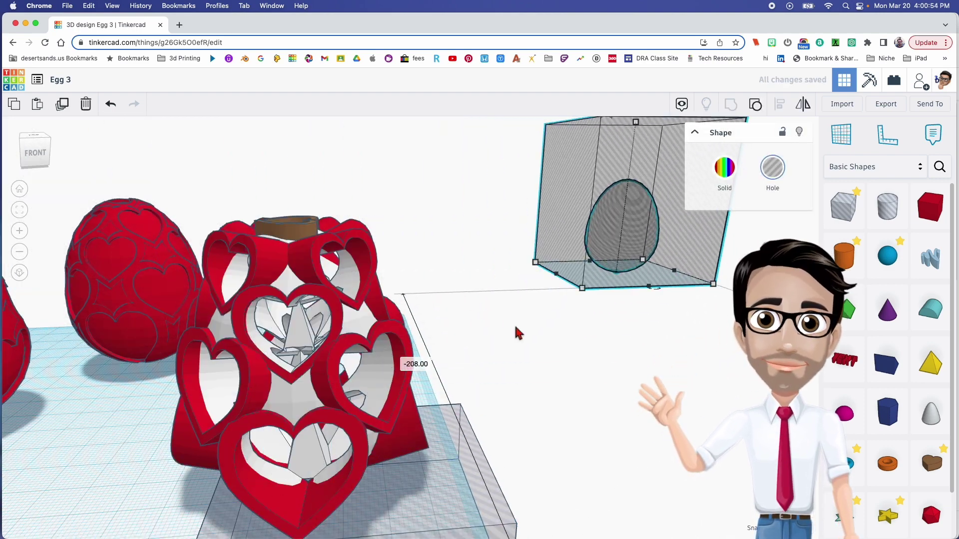
Step: Ungroup the heart assembly and delete the two eggs inside it
click(367, 325)
click(756, 105)
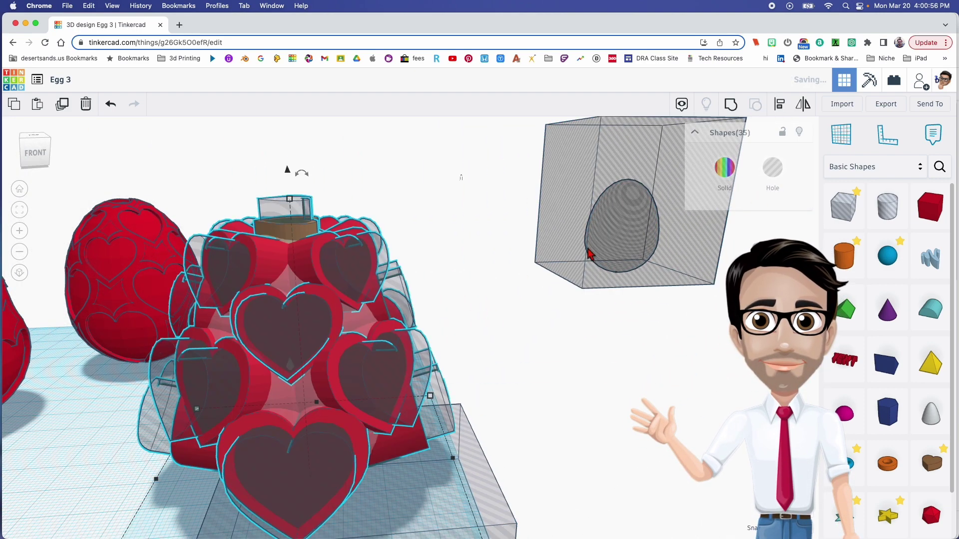
click(468, 315)
click(294, 397)
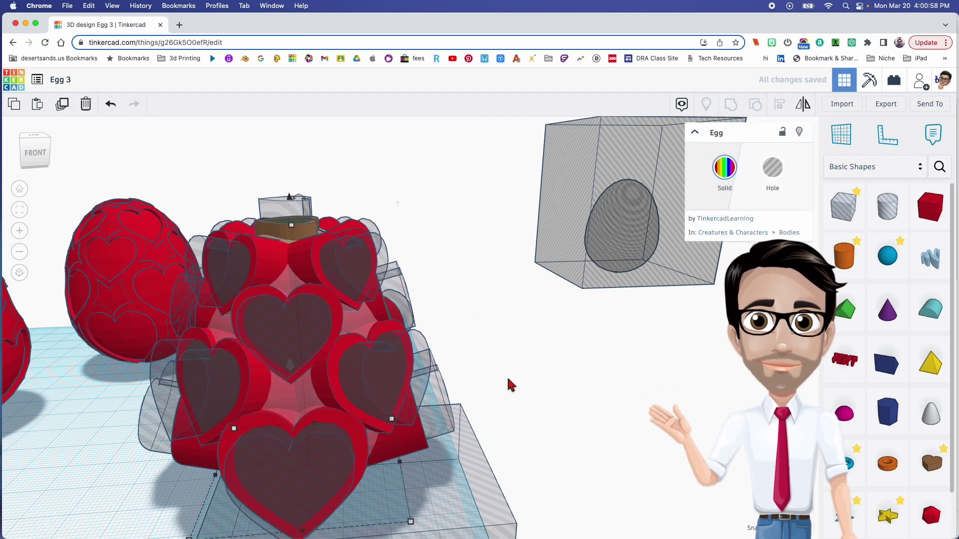
key(Delete)
click(293, 391)
key(Delete)
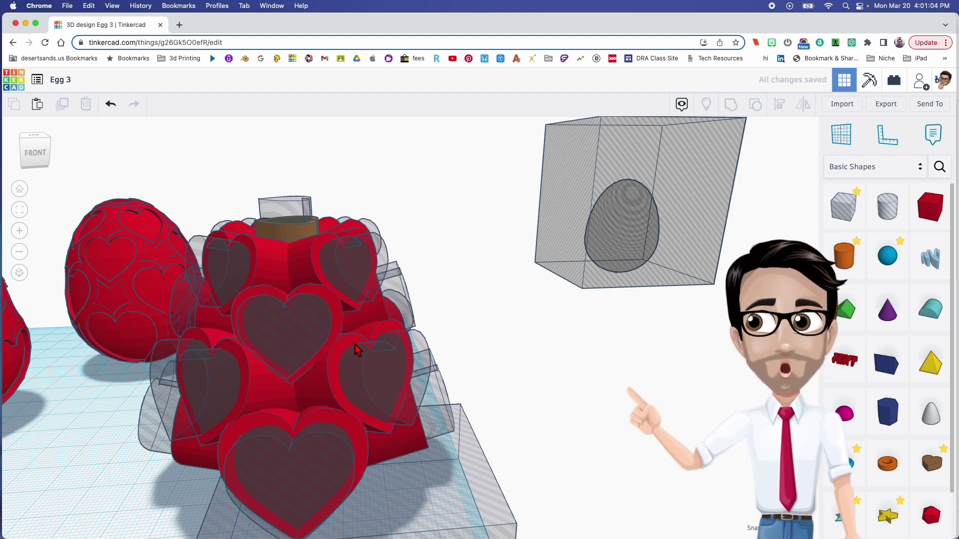
Step: Select all solid hearts, heart holes and the box hole beneath them, and group them into one shape
scroll(375, 346, up, 5)
click(392, 439)
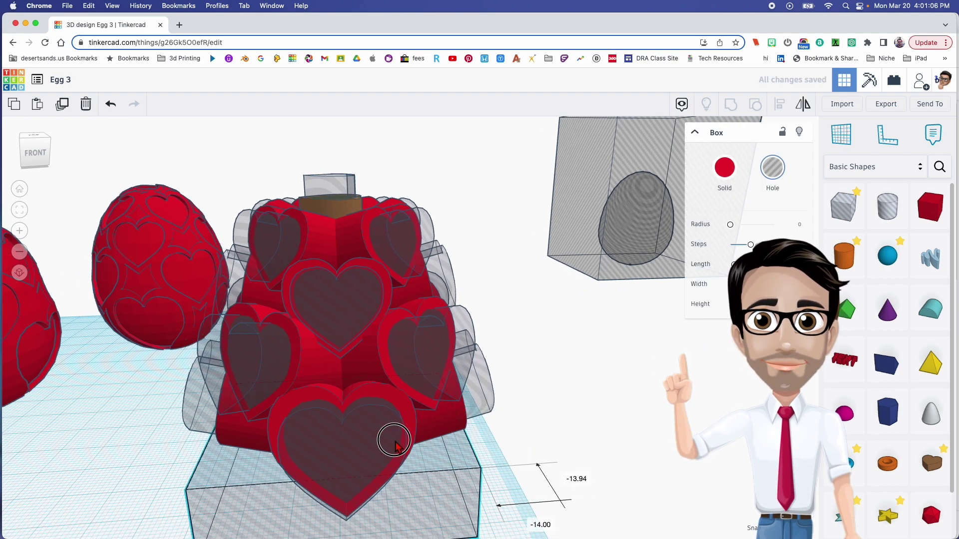
scroll(351, 338, down, 3)
right_drag(392, 348, 397, 407)
drag(286, 179, 427, 412)
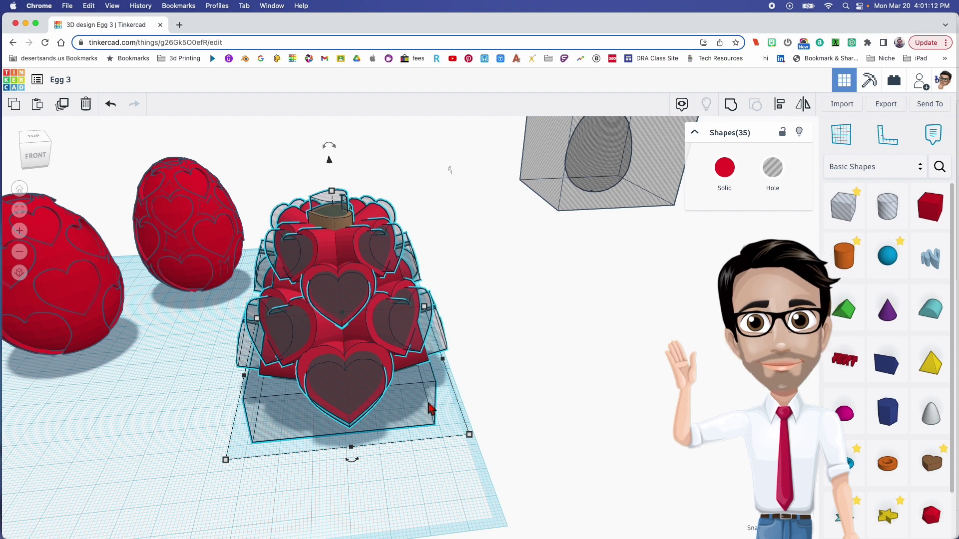
key(super+g)
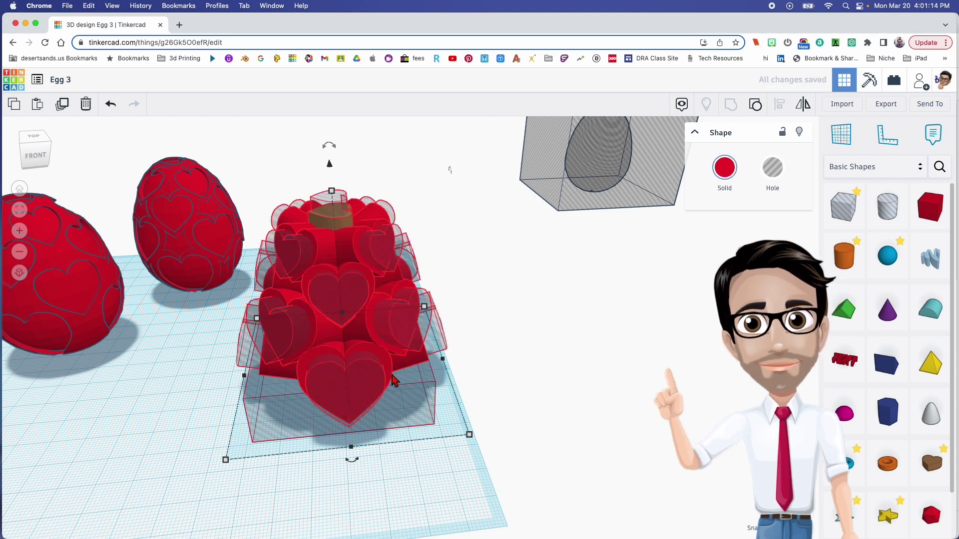
Step: Move the egg-cavity box hole over the heart group, centre both horizontally and group them to trim the hearts
right_drag(400, 350, 641, 261)
drag(621, 239, 455, 321)
shift+click(383, 340)
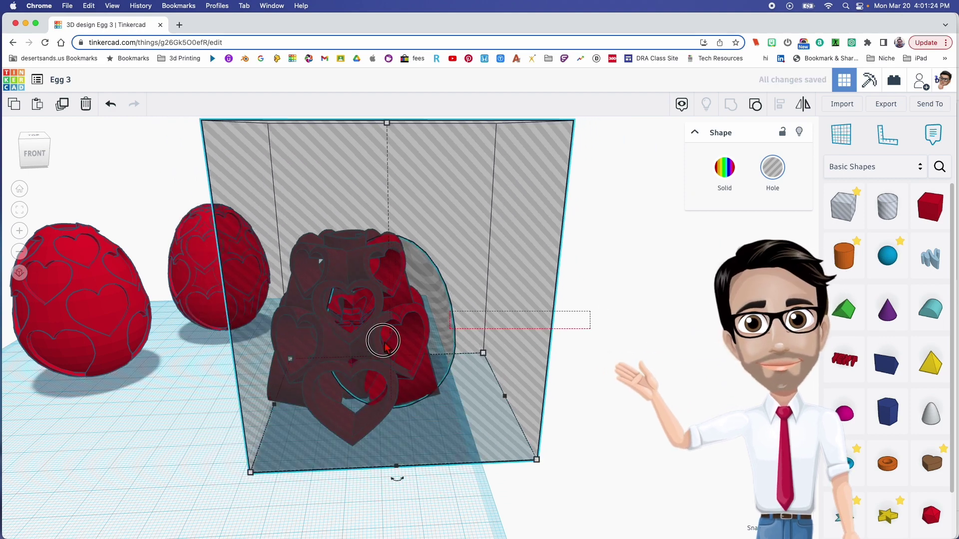
key(l)
click(395, 481)
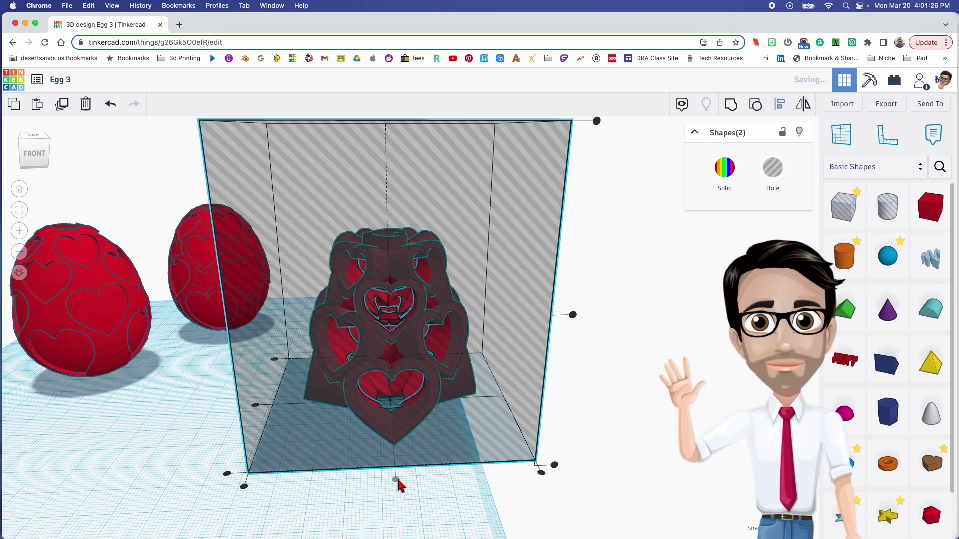
click(256, 405)
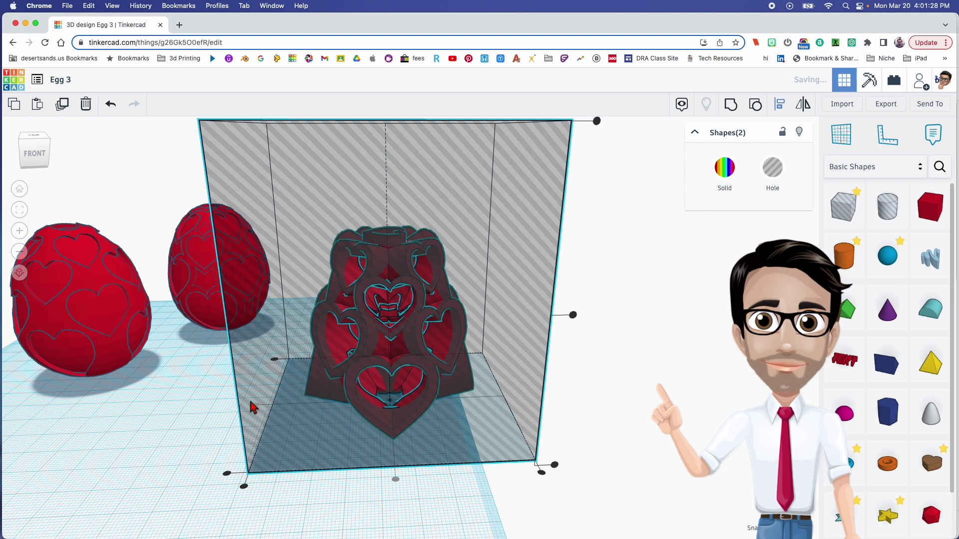
click(296, 396)
key(super+g)
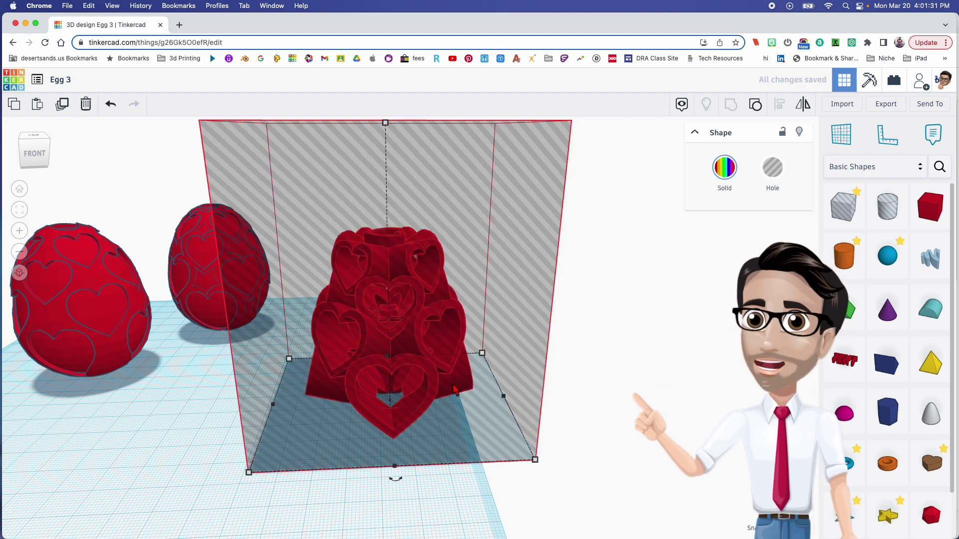
Step: Search the shapes for "egg", place the plain white Egg beside the trimmed heart shell and reduce its height slightly
click(940, 168)
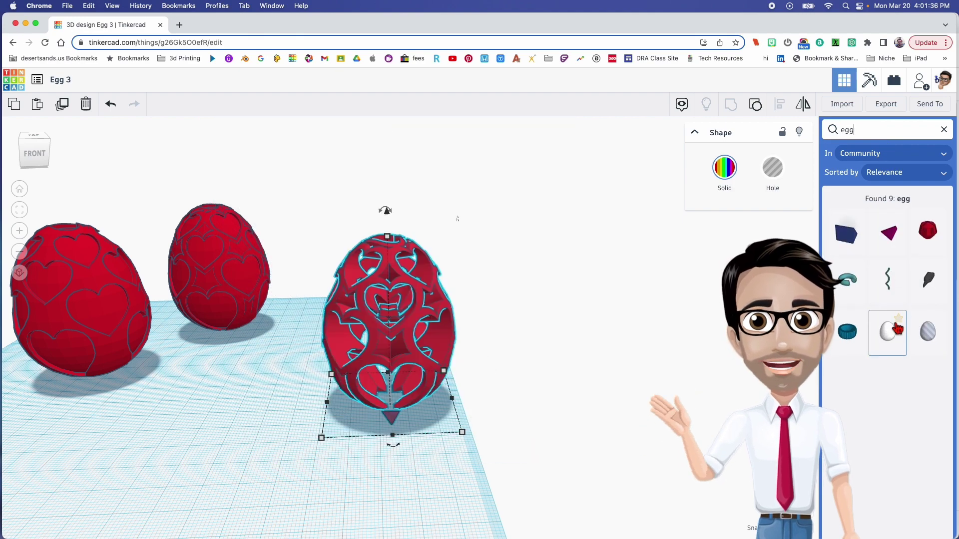
drag(889, 343, 527, 422)
right_drag(398, 443, 535, 342)
drag(535, 343, 521, 346)
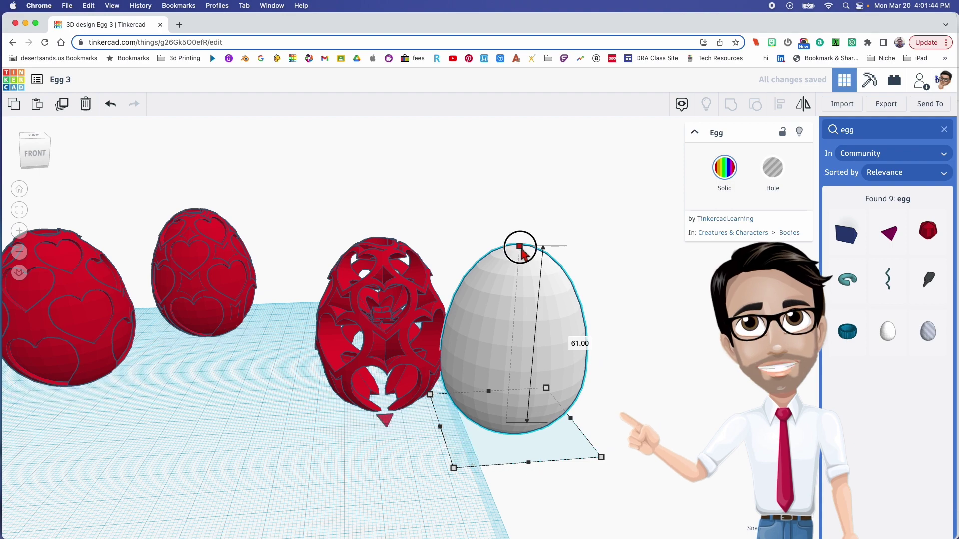
drag(520, 247, 519, 259)
Step: Move the plain egg into the trimmed heart shell and align both centres in the two horizontal directions
drag(546, 336, 383, 322)
shift+click(415, 325)
key(l)
click(399, 448)
click(312, 405)
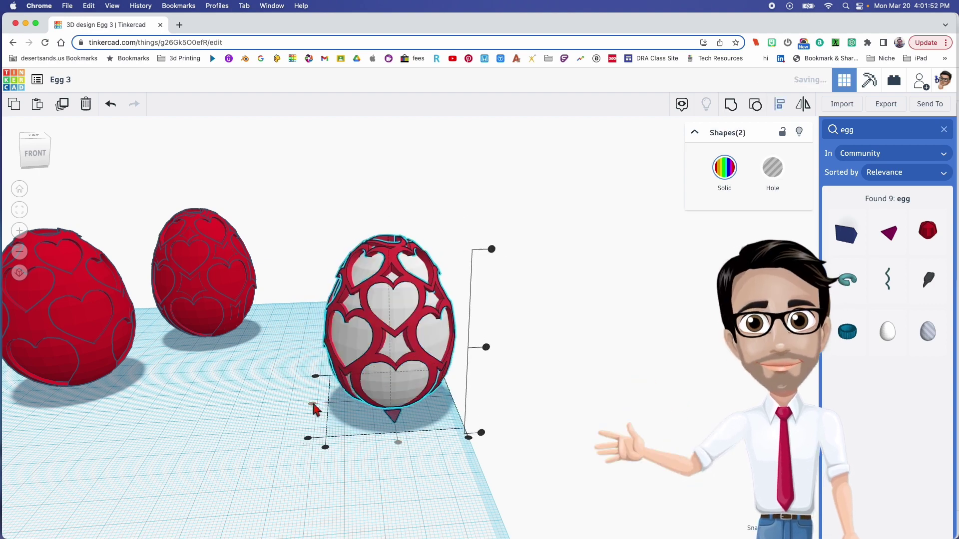
Step: Add a box hole under the egg, enter -20 to extend it below the workplane, and group it with the egg and shell
right_drag(340, 410, 643, 331)
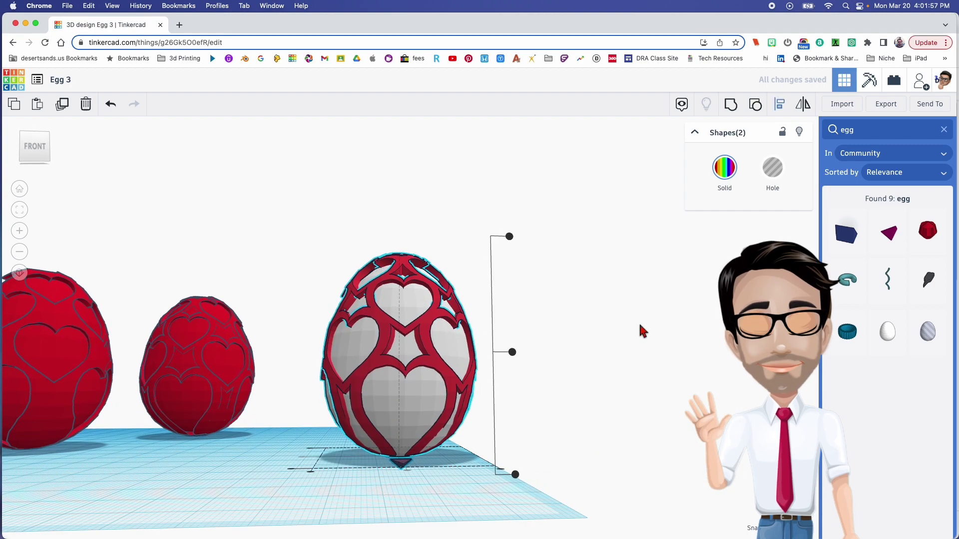
click(944, 129)
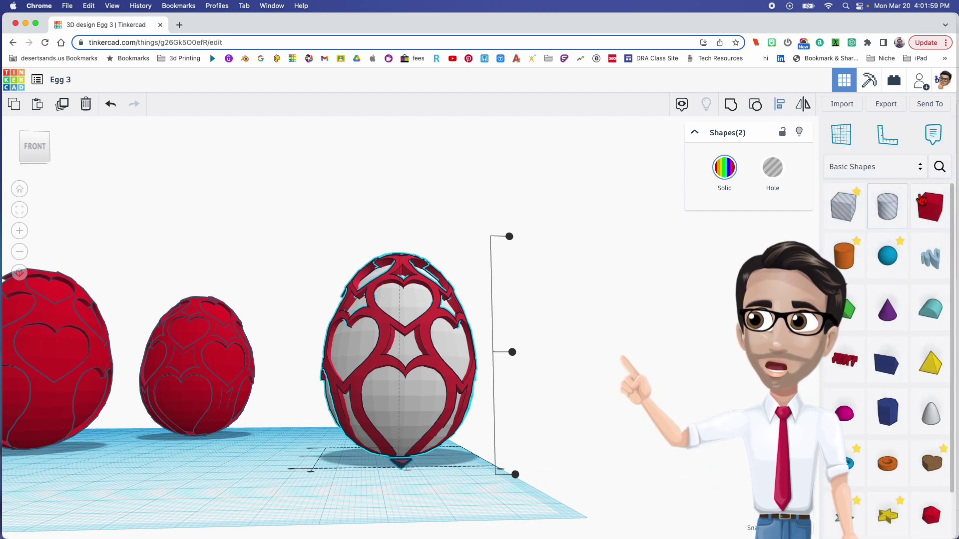
drag(844, 205, 398, 454)
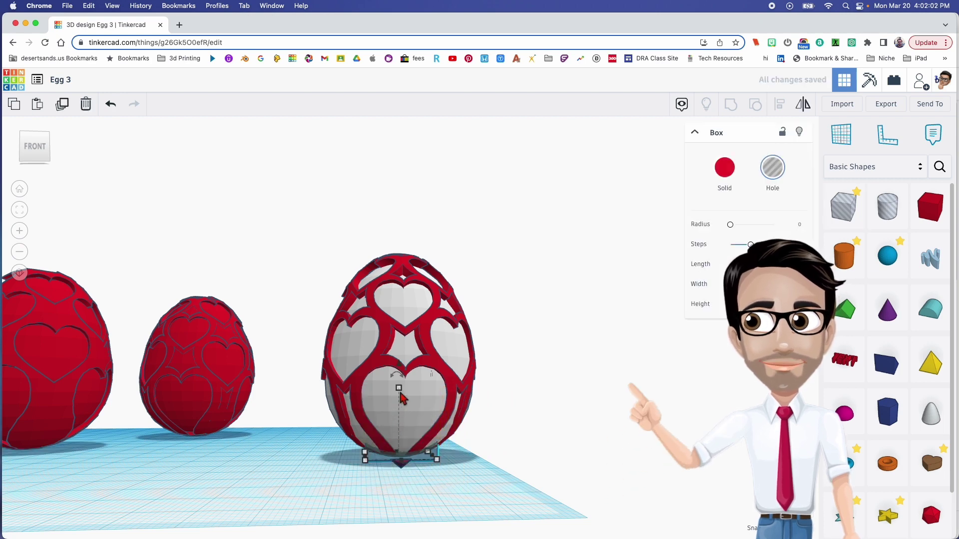
text(-20)
key(Return)
right_drag(402, 423, 457, 449)
drag(390, 469, 441, 482)
key(super+a)
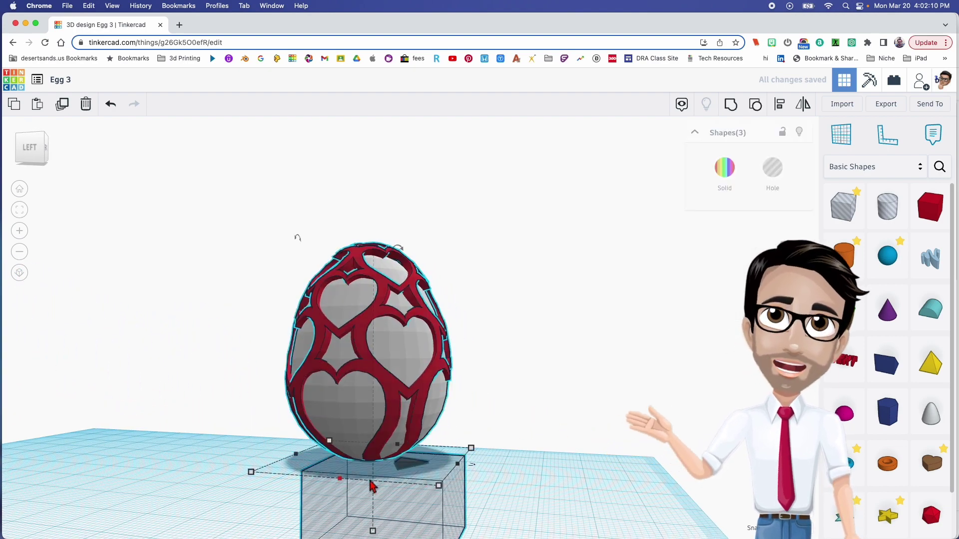
key(super+g)
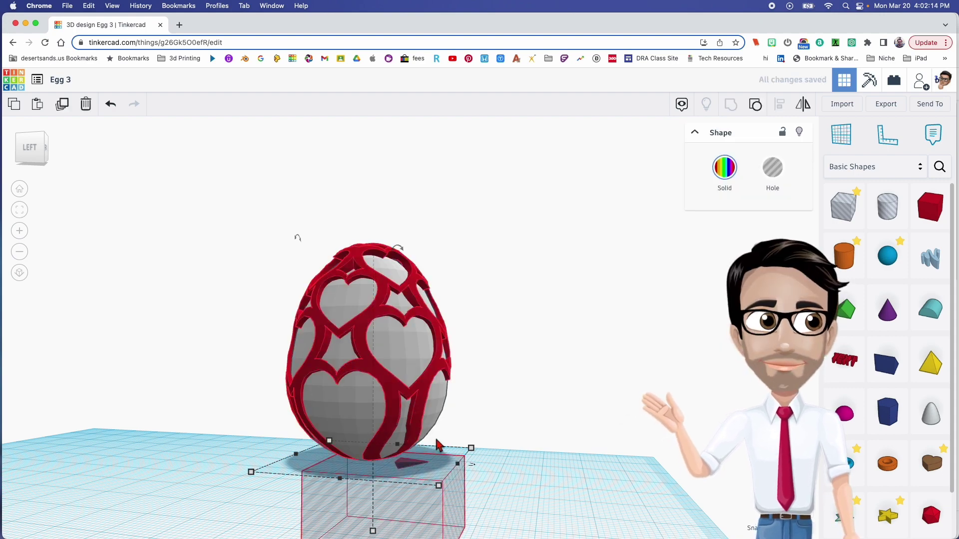
right_drag(436, 443, 387, 338)
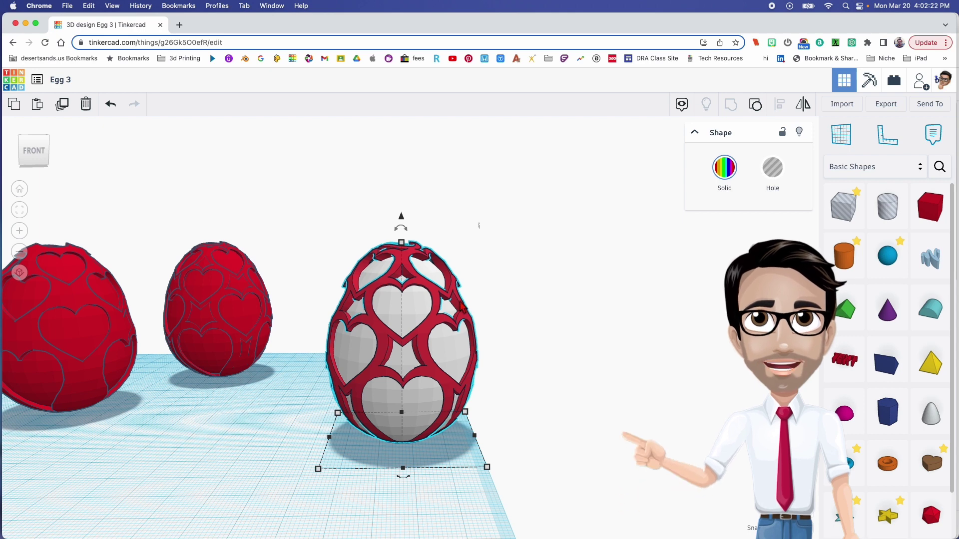
Step: Colour the whole grouped white-and-red heart egg solid red
click(724, 170)
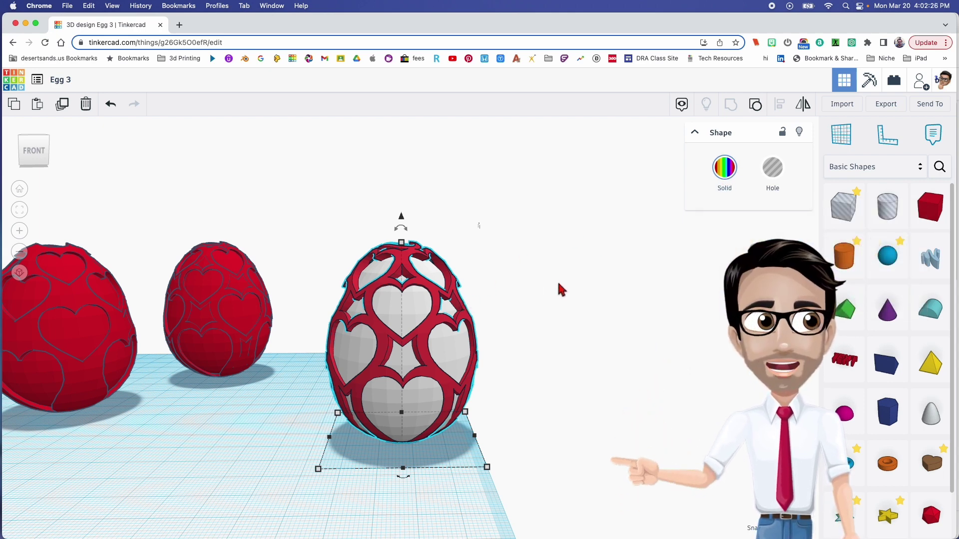
click(325, 284)
click(350, 301)
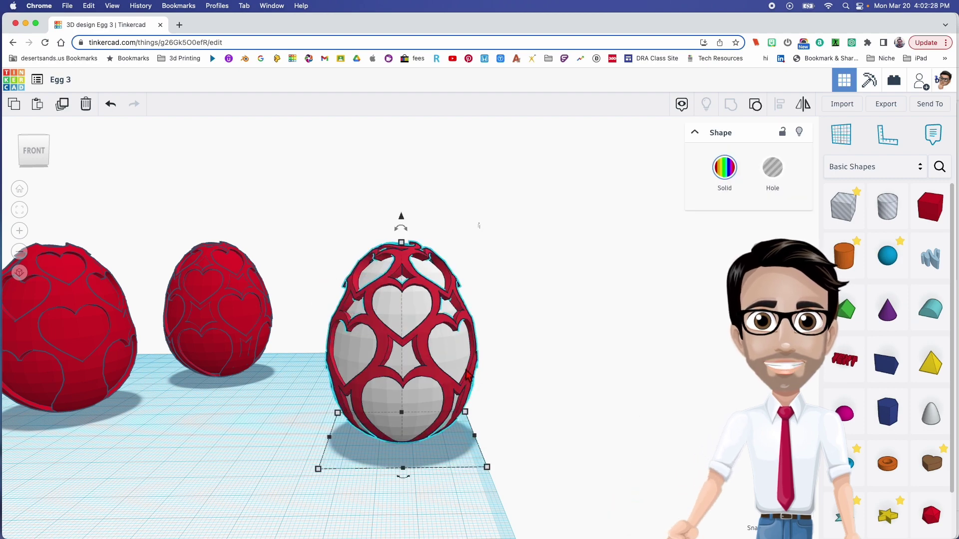
click(730, 184)
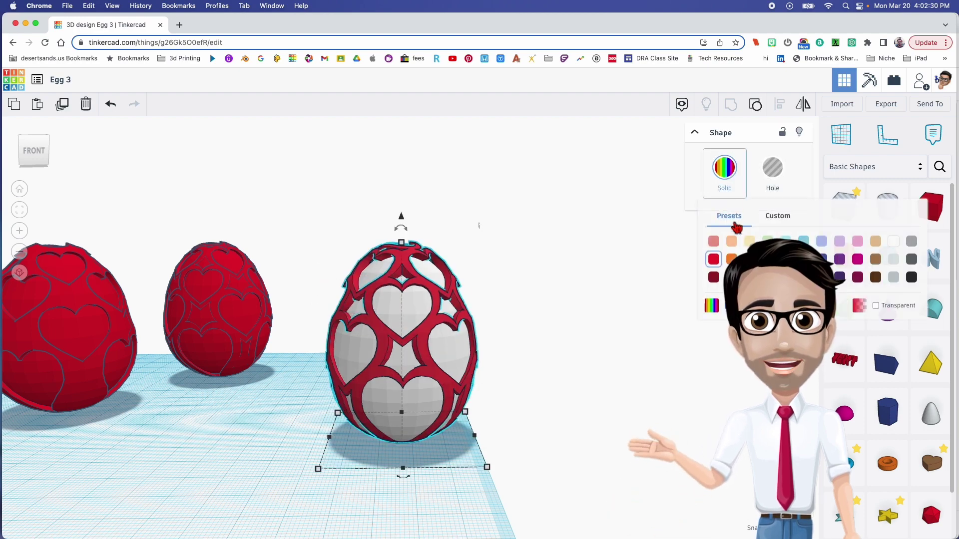
click(713, 259)
Step: Place the earlier red heart egg next to the new one and compare their heart relief from several distances
mouse_move(460, 337)
mouse_down()
mouse_move(421, 317)
mouse_move(441, 345)
mouse_move(466, 325)
mouse_up()
drag(237, 313, 309, 342)
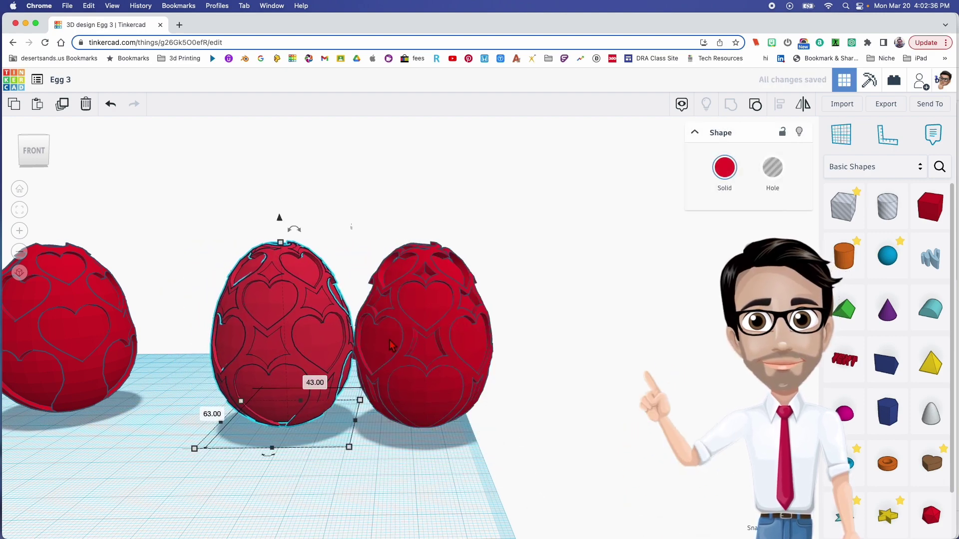
scroll(390, 345, up, 2)
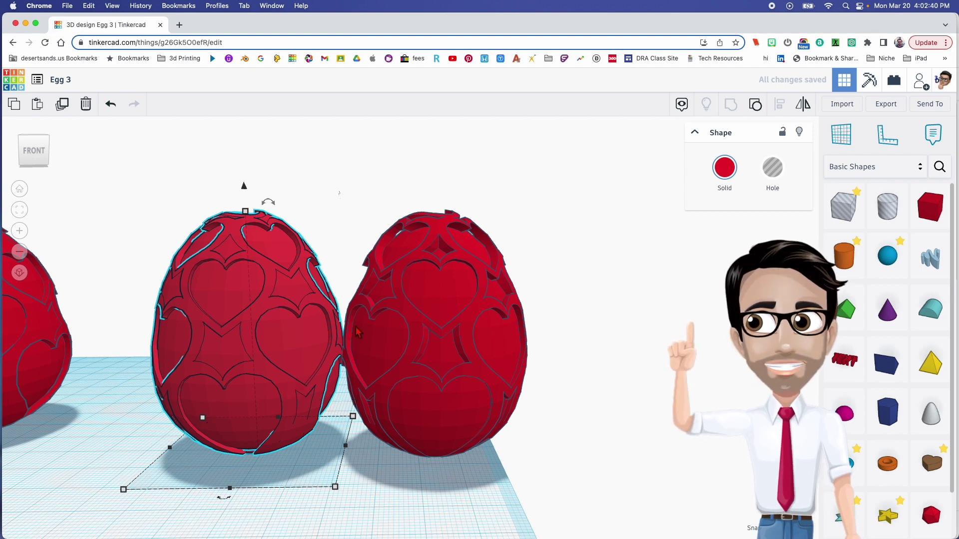
drag(284, 316, 269, 308)
scroll(274, 321, down, 1)
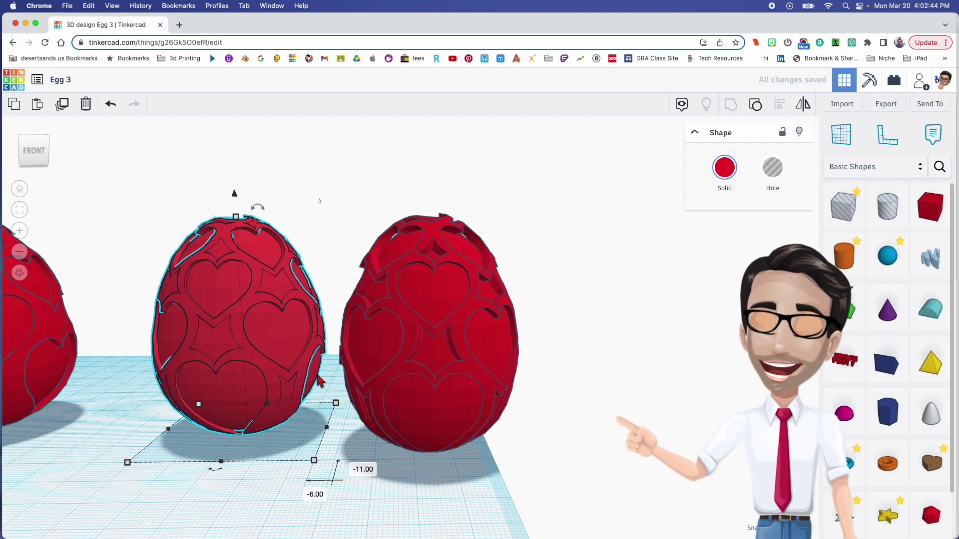
click(332, 421)
right_drag(332, 422, 353, 399)
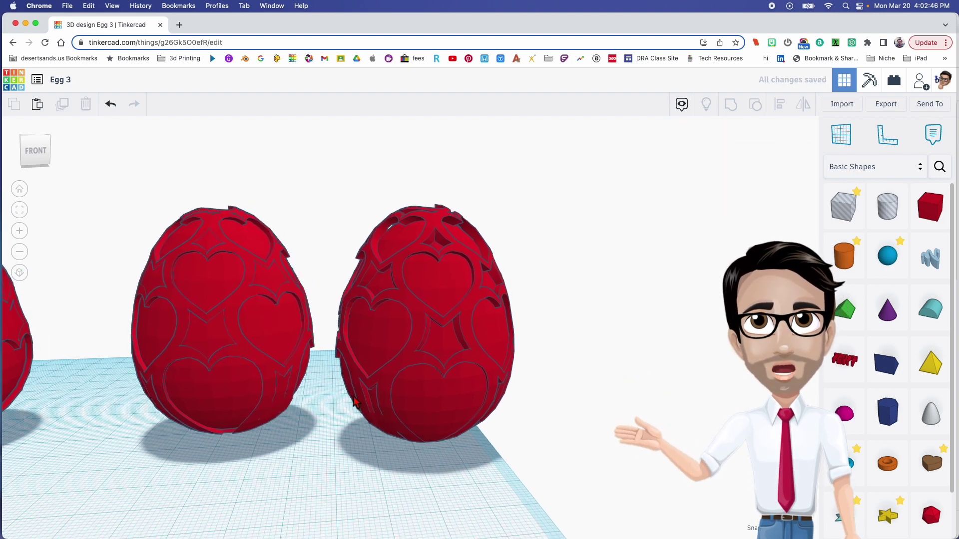
scroll(354, 401, down, 5)
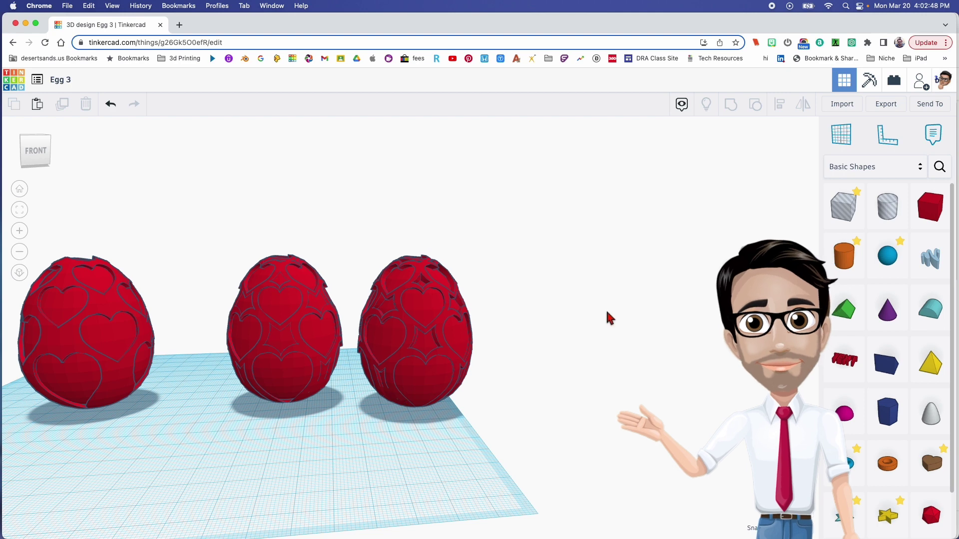
Step: Add a box hole, set its height to 2 mm and position it under the newest red heart egg
drag(836, 229, 426, 433)
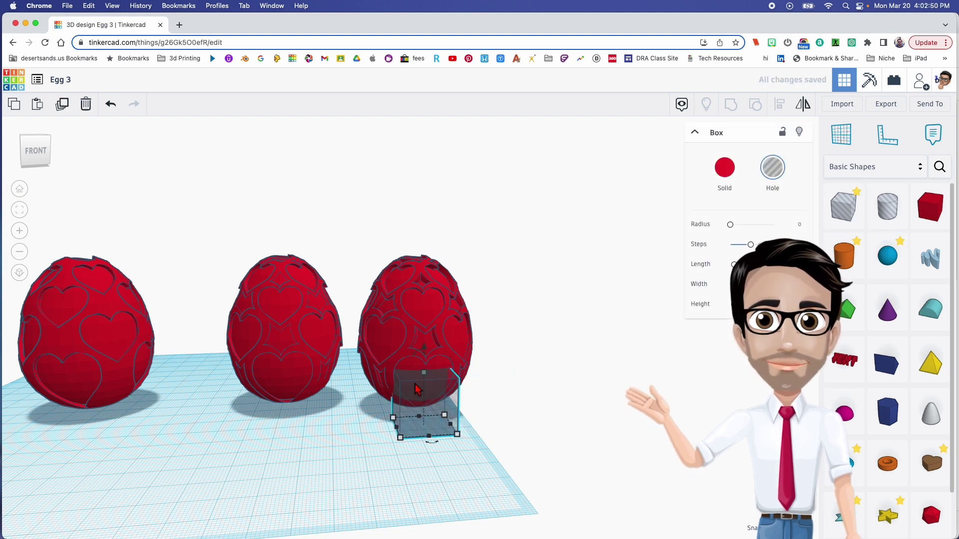
click(480, 399)
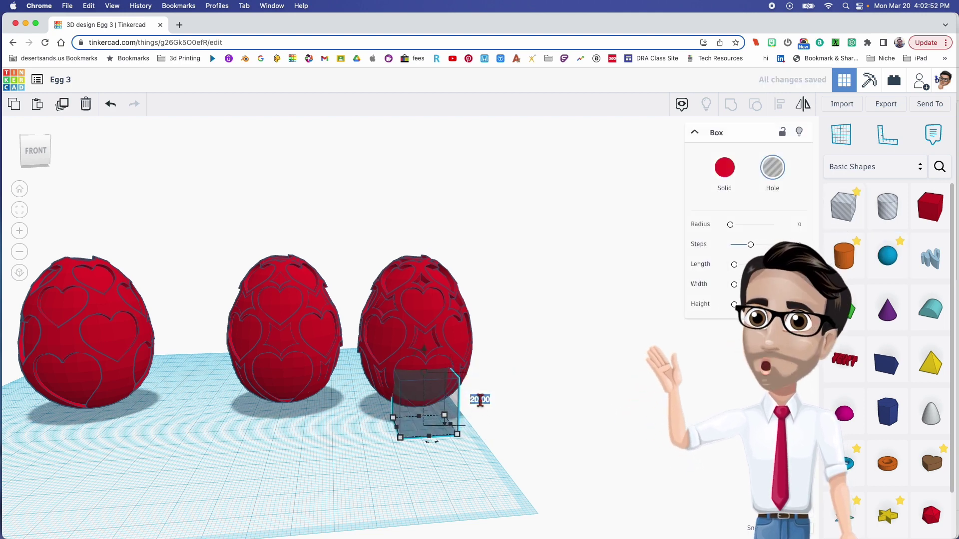
text(2)
key(Return)
mouse_move(457, 433)
mouse_down()
mouse_move(473, 440)
mouse_move(449, 419)
mouse_up()
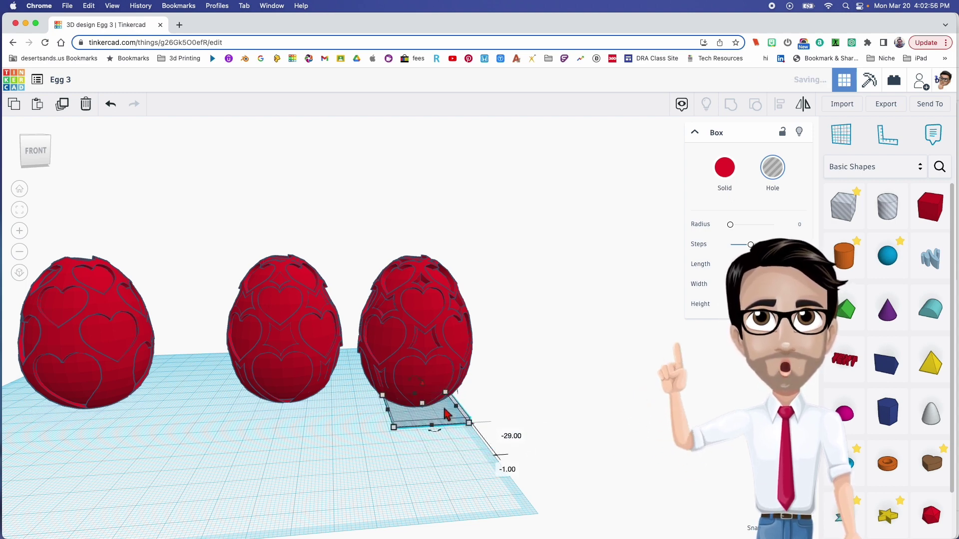
Step: Place a copy of the box hole under the neighbouring middle egg, and centre the original hole beneath the newest egg
drag(448, 414, 301, 413)
drag(497, 370, 404, 419)
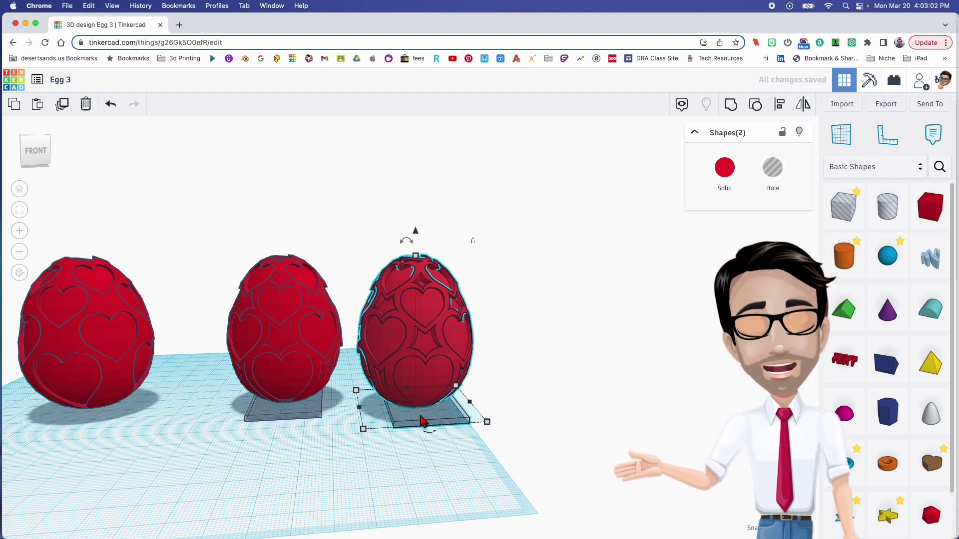
click(430, 433)
Step: Align the copied box hole with the middle heart egg so both share the same centre across the width and depth
click(344, 409)
click(294, 361)
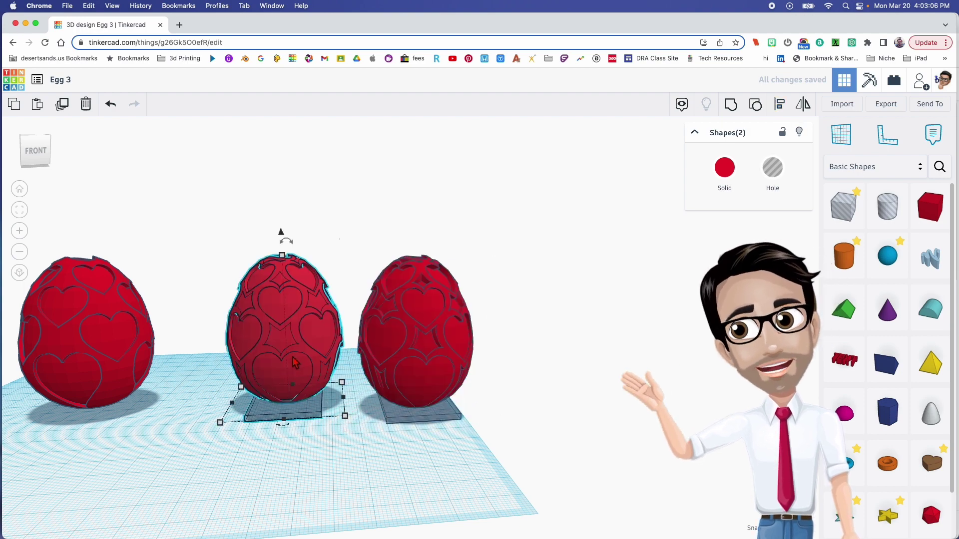
click(282, 426)
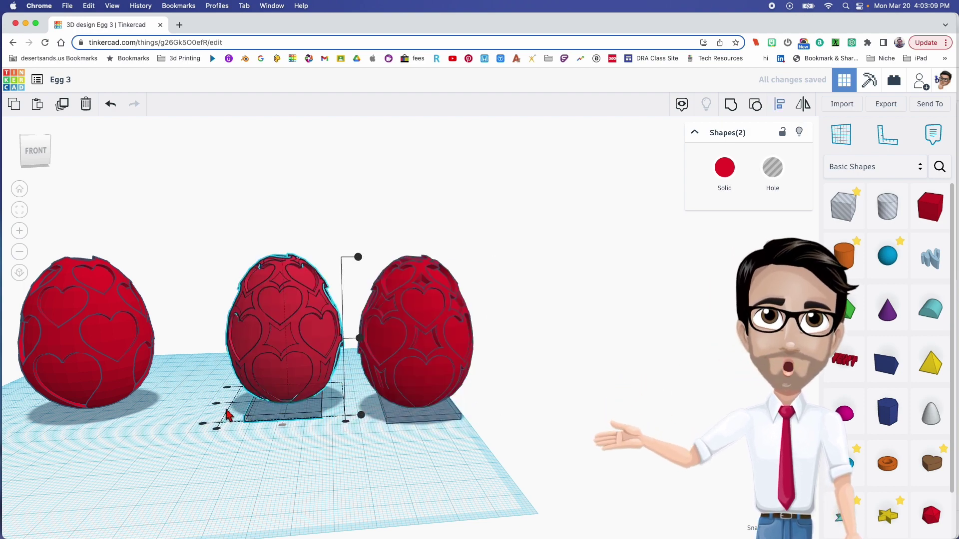
click(217, 404)
click(210, 359)
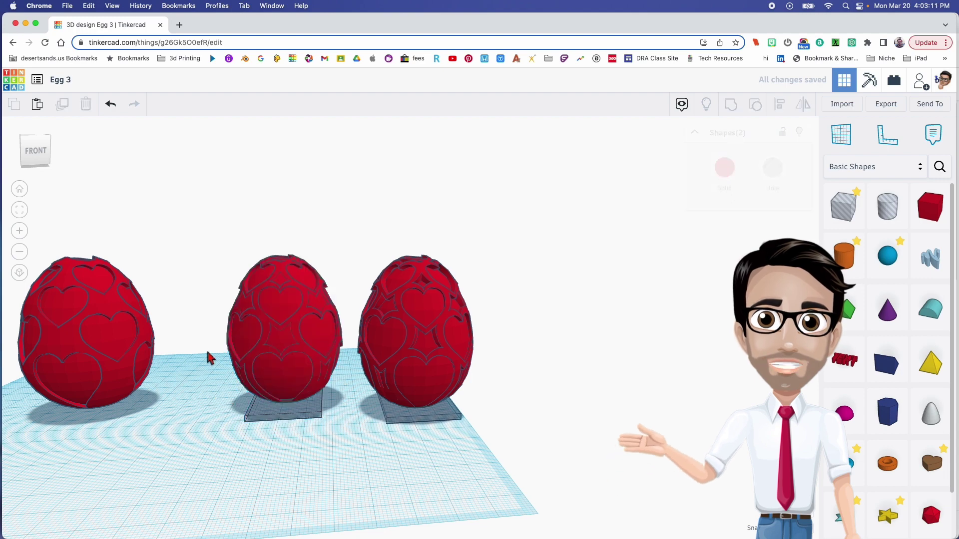
Step: Group the middle egg and the newest egg each with its own box hole to cut flat bottoms
click(280, 410)
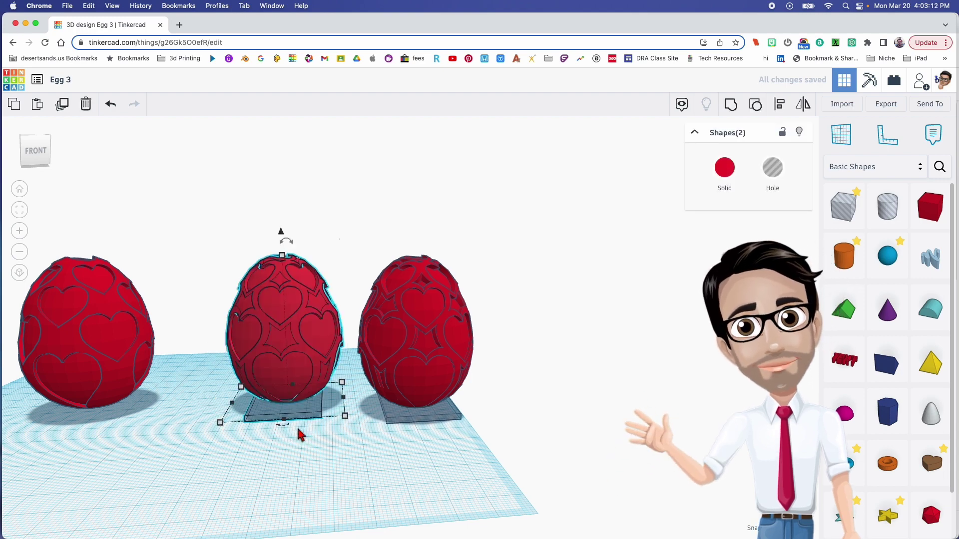
key(ctrl+g)
drag(524, 358, 425, 416)
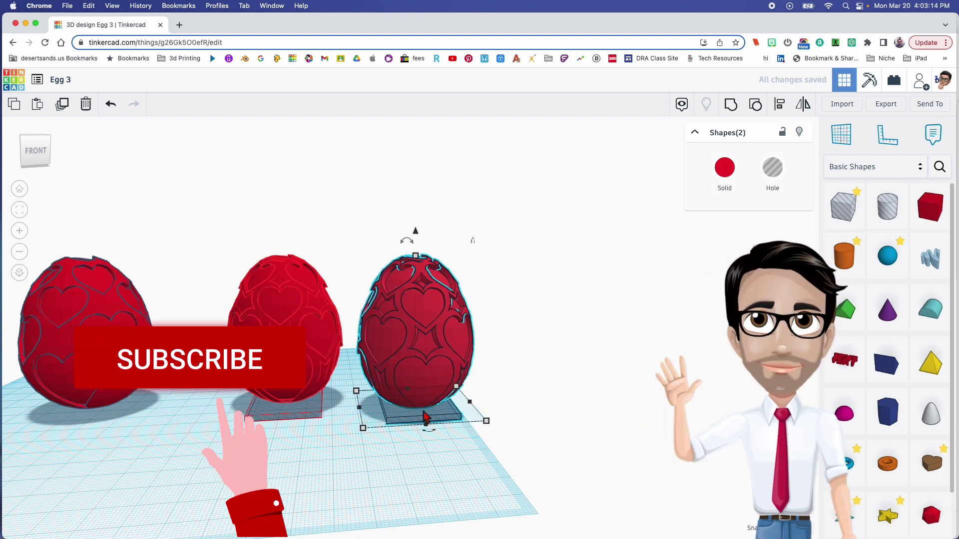
key(ctrl+g)
scroll(407, 383, up, 2)
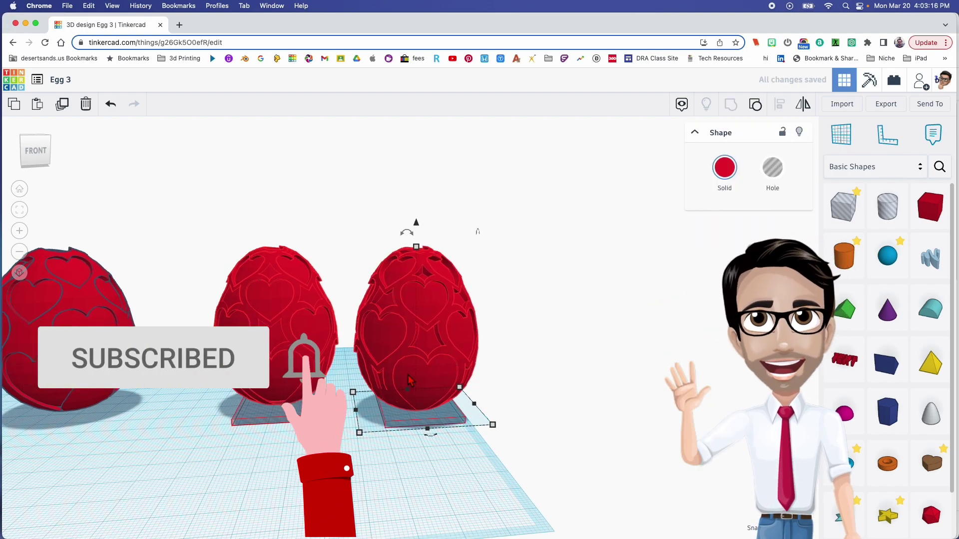
scroll(407, 382, up, 2)
right_drag(407, 383, 464, 398)
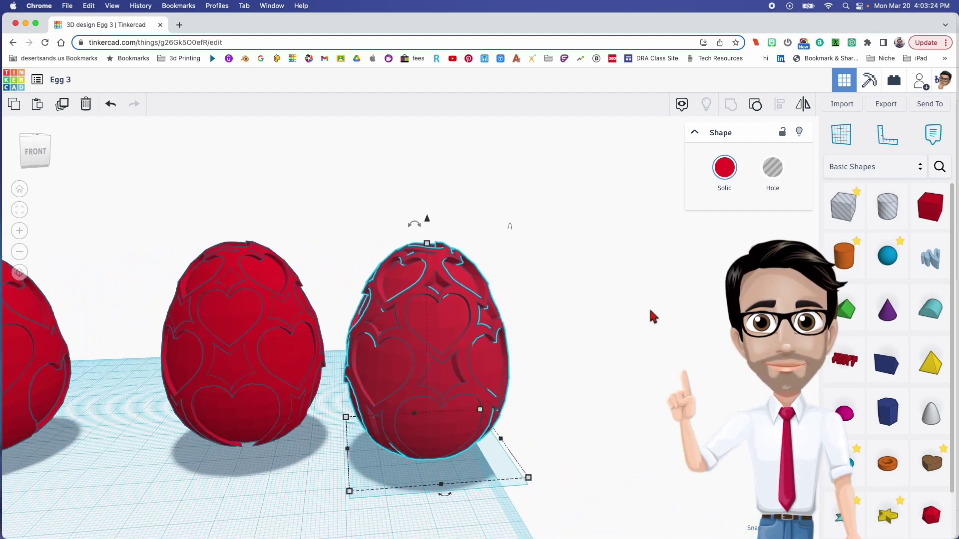